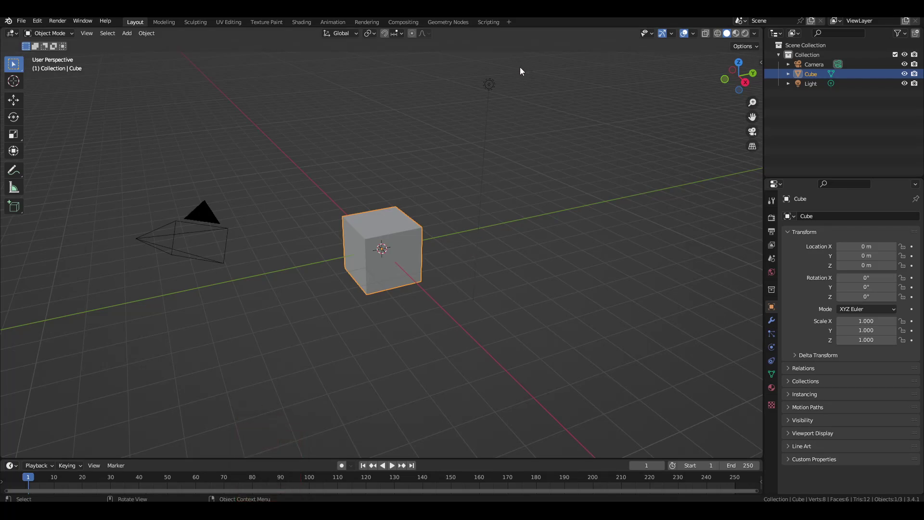
- Delete the default camera, cube and light from the scene
{"action": "left_click_drag", "start_coordinate": [520, 68], "coordinate": [132, 363]}
{"action": "right_click", "coordinate": [371, 264]}
{"action": "left_click", "coordinate": [369, 265]}
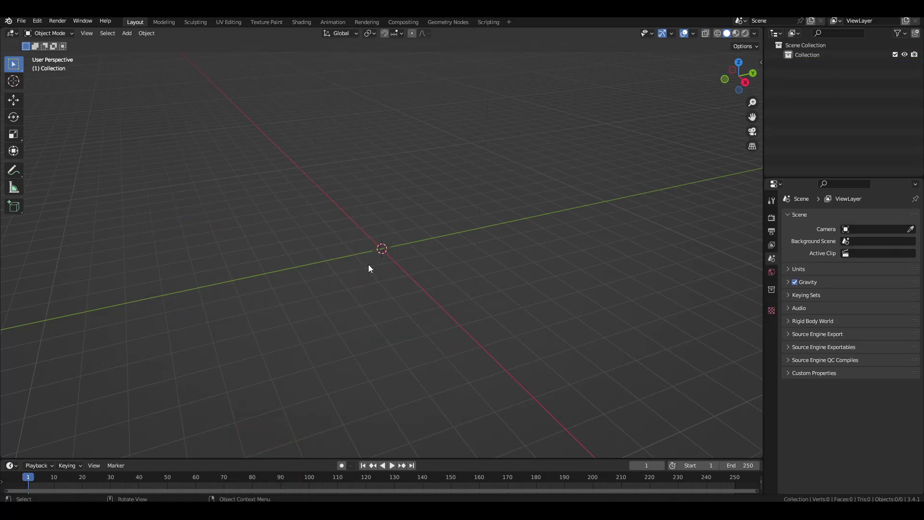
- Import Player03.fbx from the Player03 folder as an FBX
{"action": "left_click", "coordinate": [21, 21]}
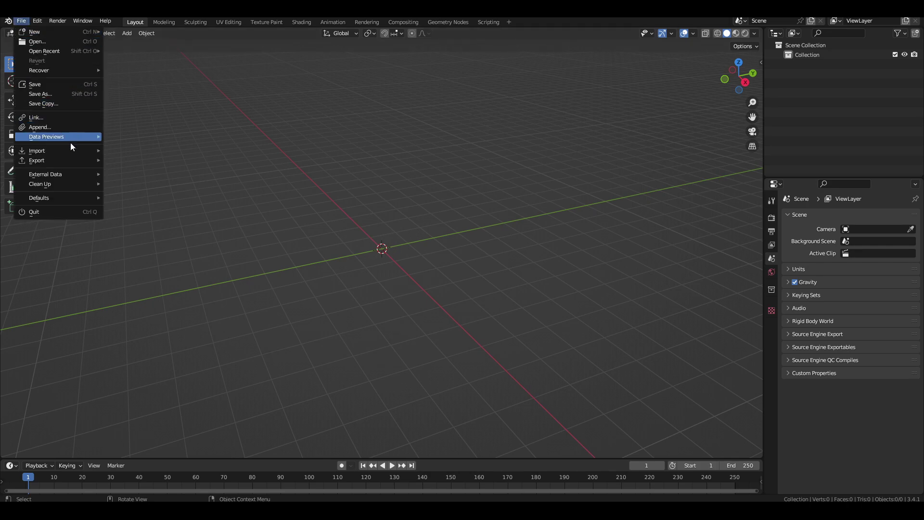
{"action": "mouse_move", "coordinate": [63, 151]}
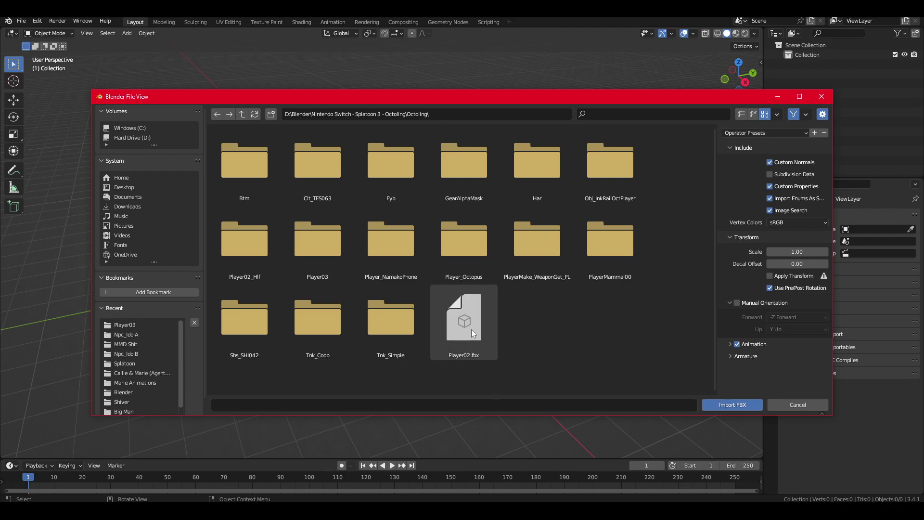
{"action": "double_click", "coordinate": [319, 248]}
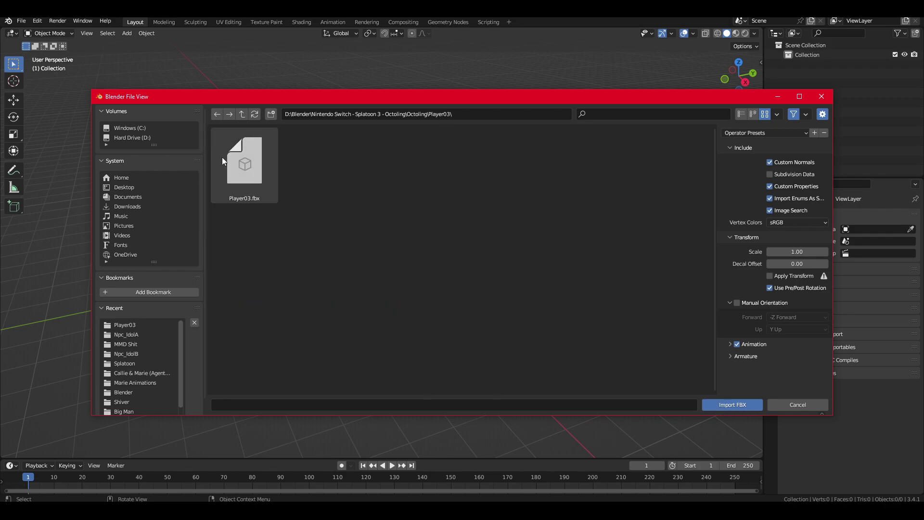
{"action": "double_click", "coordinate": [240, 164]}
- Switch the viewport to Material Preview shading to see the character's textures
{"action": "scroll", "coordinate": [411, 264], "scroll_direction": "up", "scroll_amount": 6}
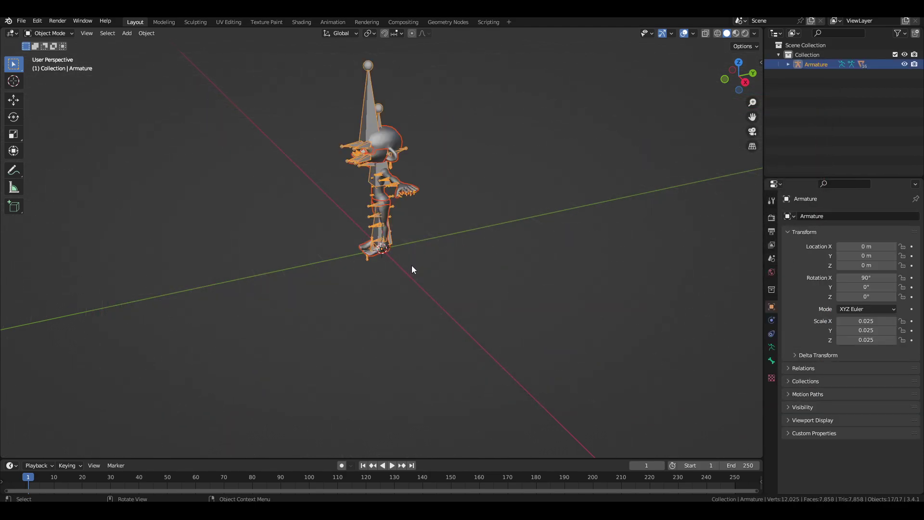
{"action": "middle_click_drag", "start_coordinate": [420, 230], "coordinate": [553, 289]}
{"action": "left_click", "coordinate": [736, 33]}
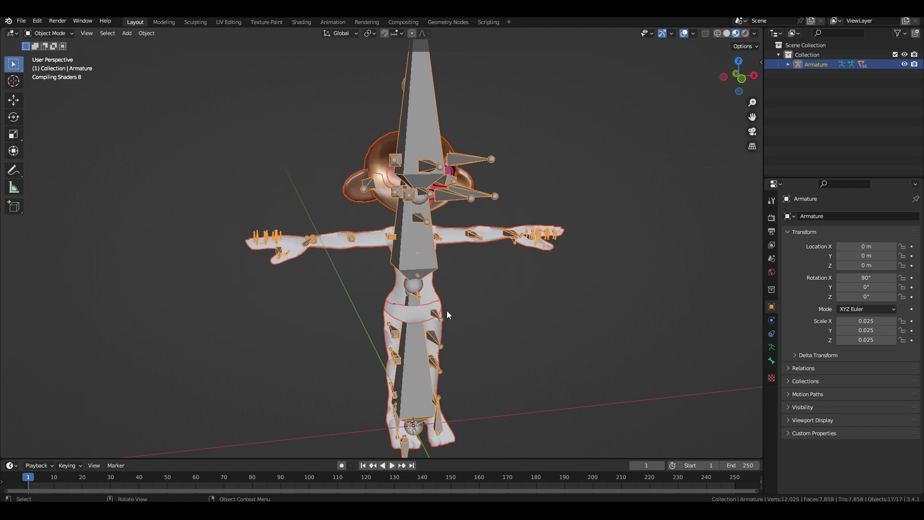
{"action": "middle_click_drag", "start_coordinate": [447, 314], "coordinate": [467, 291]}
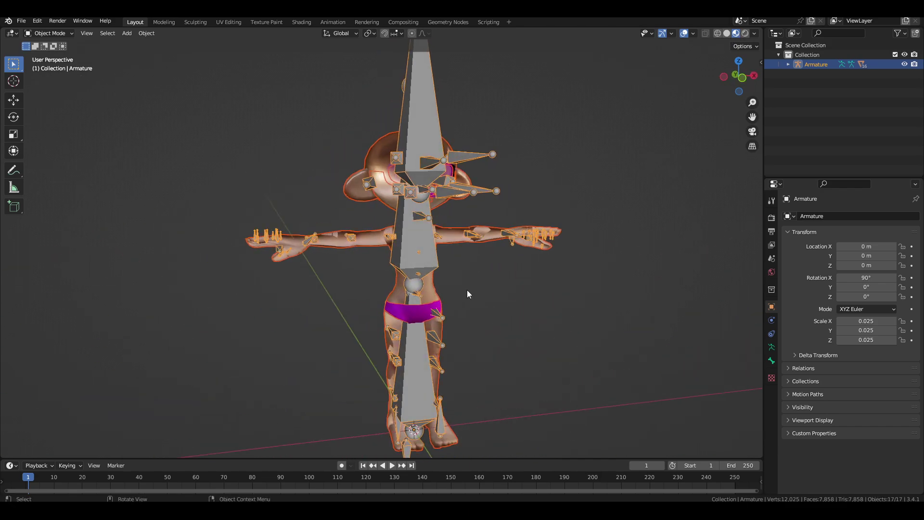
- Set the Body_Model__M_Body material's Blend Mode to Opaque
{"action": "left_click", "coordinate": [788, 64]}
{"action": "left_click", "coordinate": [828, 93]}
{"action": "left_click", "coordinate": [771, 388]}
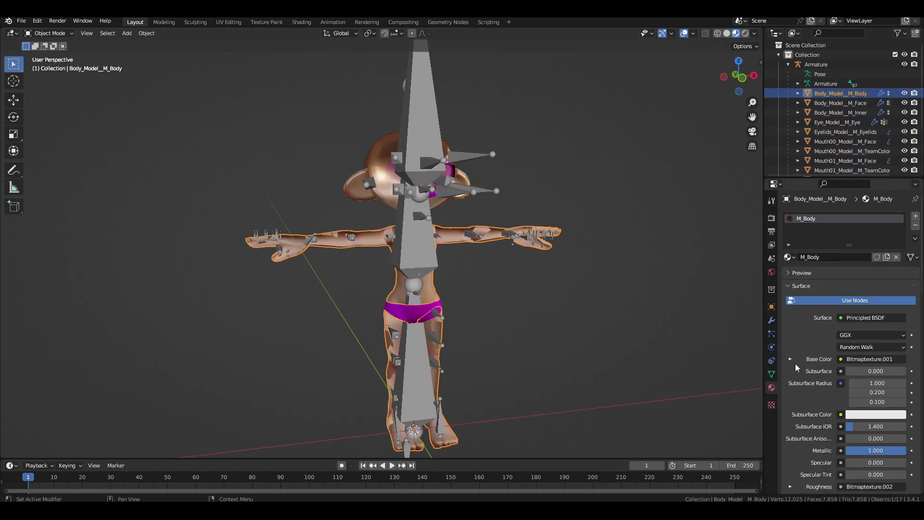
{"action": "scroll", "coordinate": [795, 363], "scroll_direction": "down", "scroll_amount": 15}
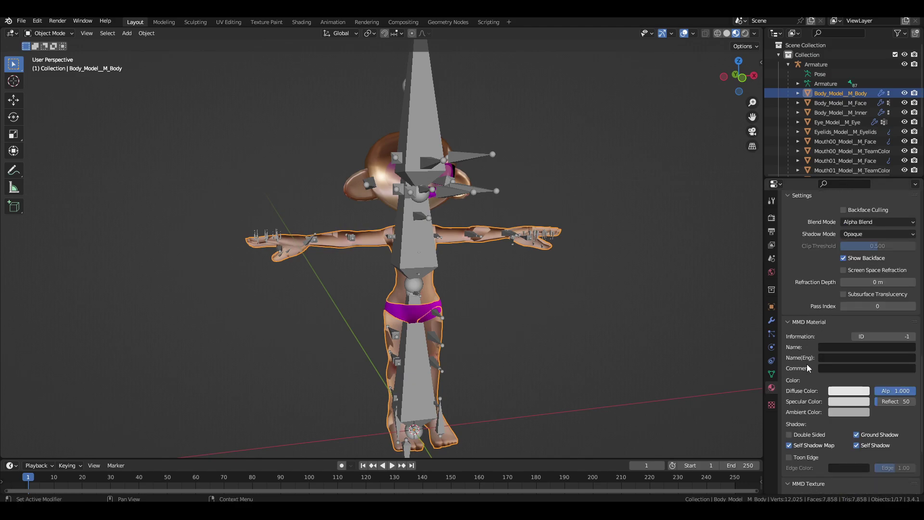
{"action": "scroll", "coordinate": [794, 313], "scroll_direction": "up", "scroll_amount": 8}
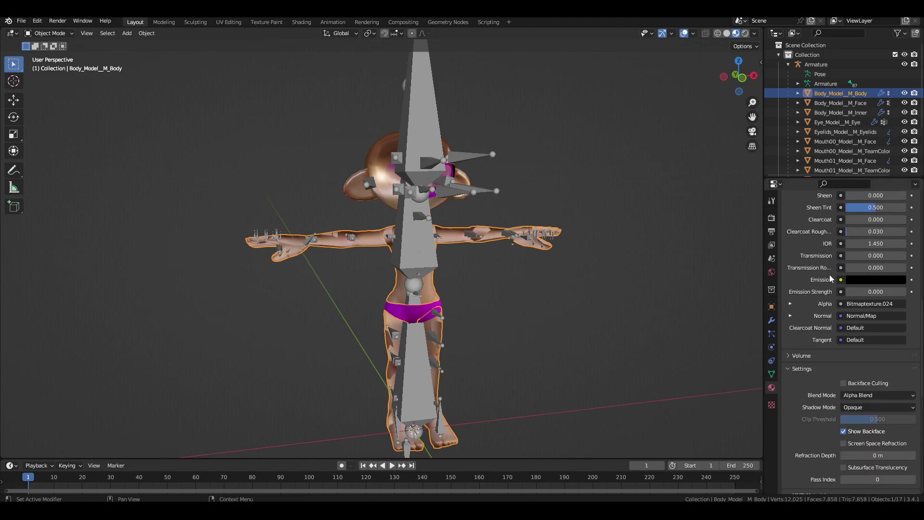
{"action": "scroll", "coordinate": [810, 311], "scroll_direction": "down", "scroll_amount": 5}
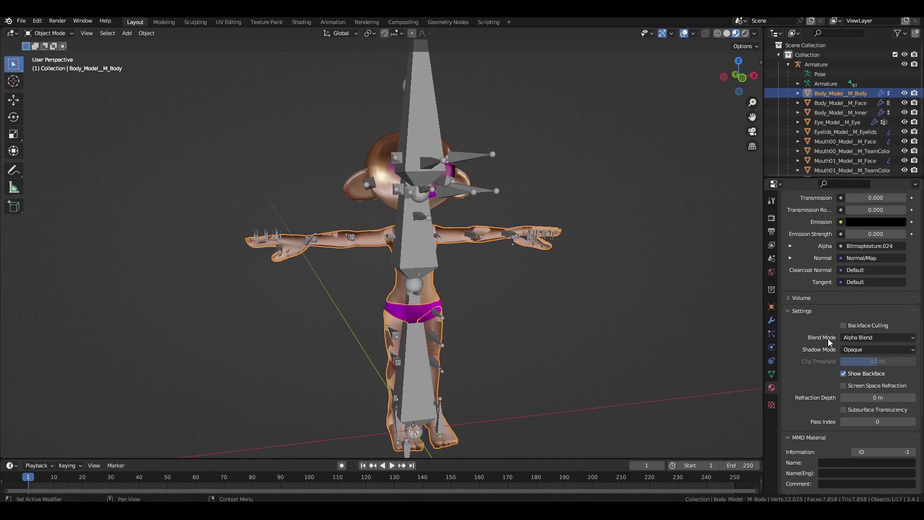
{"action": "left_click", "coordinate": [860, 339]}
{"action": "left_click", "coordinate": [862, 356]}
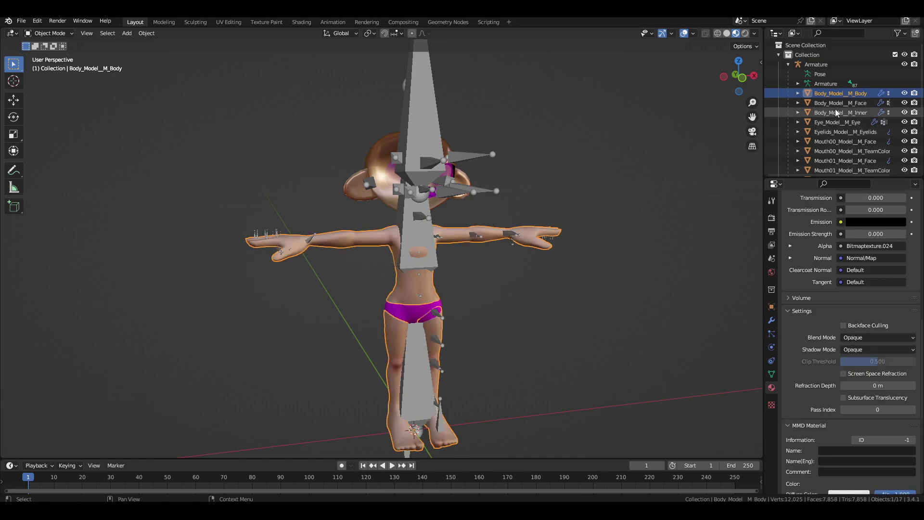
- Set the M_Face and M_Inner materials' Blend Mode to Opaque as well
{"action": "left_click", "coordinate": [836, 104]}
{"action": "left_click", "coordinate": [861, 339]}
{"action": "left_click", "coordinate": [856, 304]}
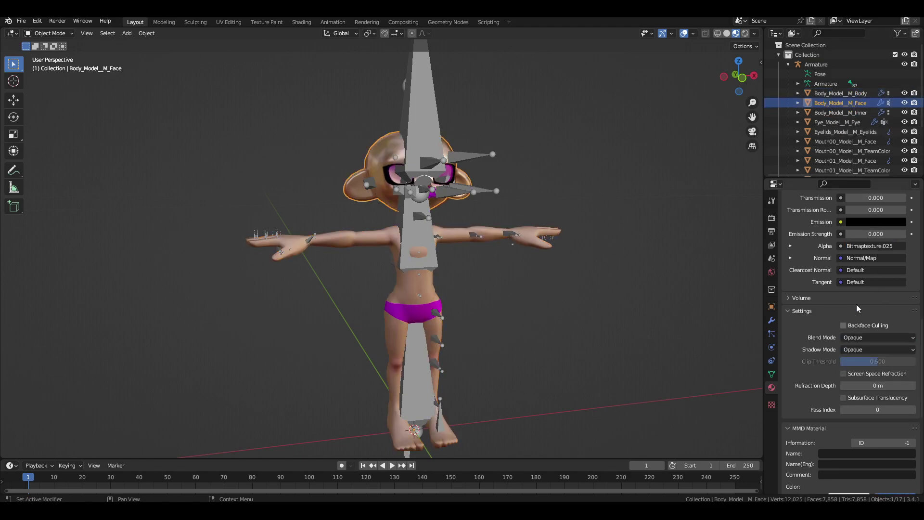
{"action": "left_click", "coordinate": [835, 113]}
{"action": "left_click", "coordinate": [864, 337]}
{"action": "left_click", "coordinate": [861, 332]}
{"action": "left_click", "coordinate": [830, 121]}
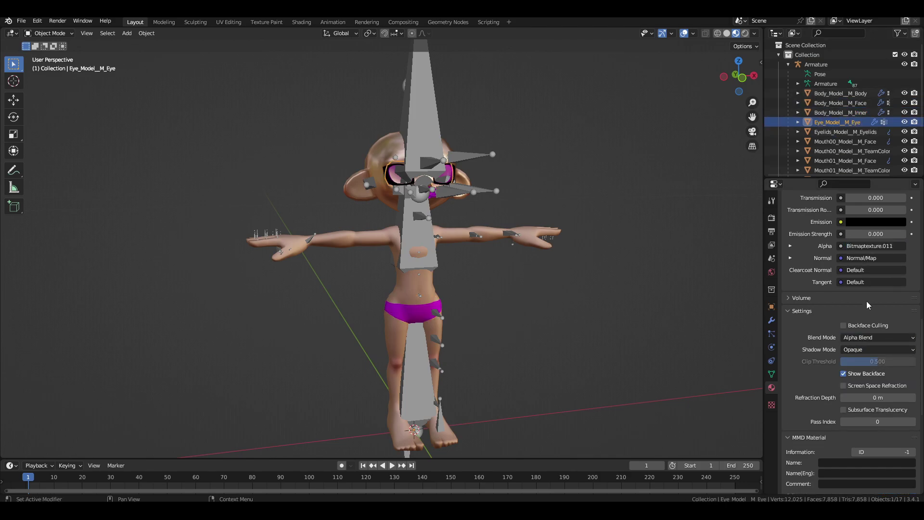
- Hide the armature's bones in the viewport
{"action": "scroll", "coordinate": [847, 120], "scroll_direction": "down", "scroll_amount": 3}
{"action": "left_click", "coordinate": [847, 157]}
{"action": "left_click", "coordinate": [576, 202]}
{"action": "middle_click_drag", "start_coordinate": [577, 206], "coordinate": [545, 212]}
{"action": "scroll", "coordinate": [561, 174], "scroll_direction": "up", "scroll_amount": 4}
{"action": "scroll", "coordinate": [797, 104], "scroll_direction": "up", "scroll_amount": 5}
{"action": "left_click", "coordinate": [904, 64]}
- Delete the Mouth01_Model__M_Face through Mouth04_Model__M_TeamColor meshes
{"action": "scroll", "coordinate": [510, 249], "scroll_direction": "up", "scroll_amount": 8}
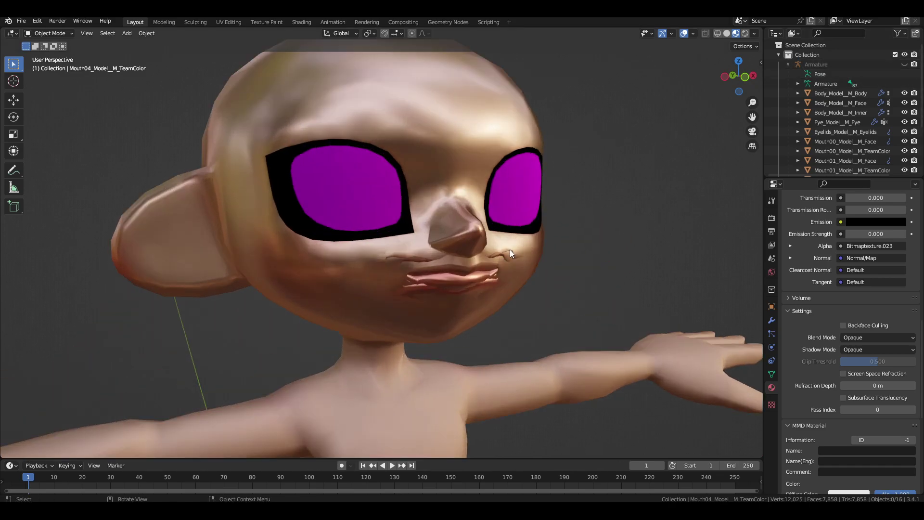
{"action": "scroll", "coordinate": [518, 290], "scroll_direction": "down", "scroll_amount": 7}
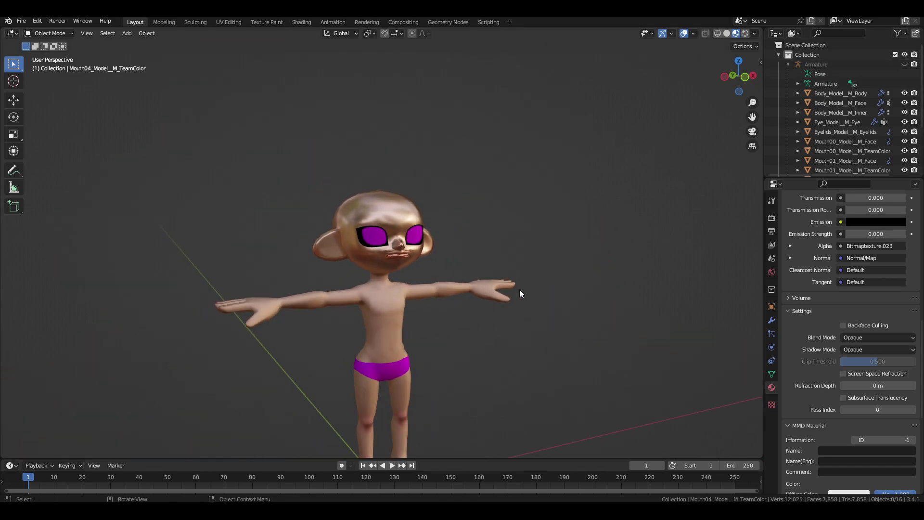
{"action": "scroll", "coordinate": [862, 113], "scroll_direction": "down", "scroll_amount": 4}
{"action": "scroll", "coordinate": [469, 262], "scroll_direction": "up", "scroll_amount": 4}
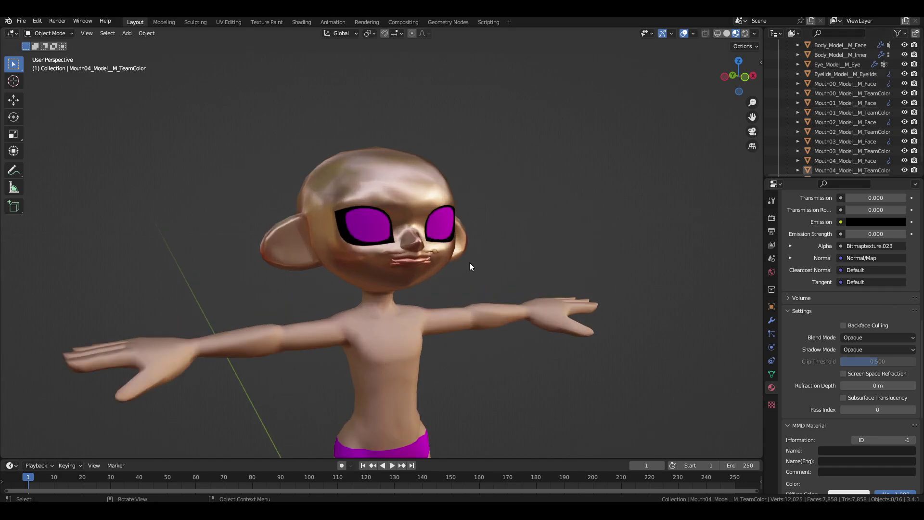
{"action": "scroll", "coordinate": [478, 192], "scroll_direction": "down", "scroll_amount": 5}
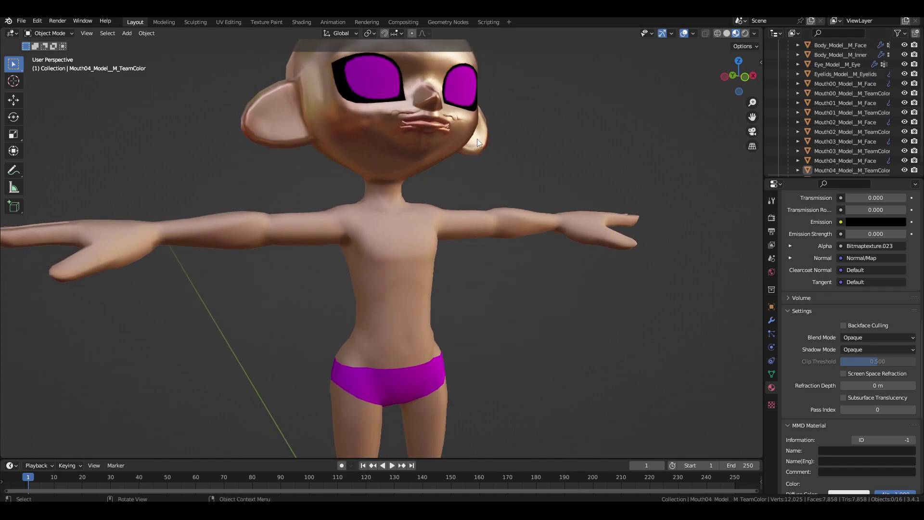
{"action": "middle_click_drag", "start_coordinate": [486, 161], "coordinate": [500, 221]}
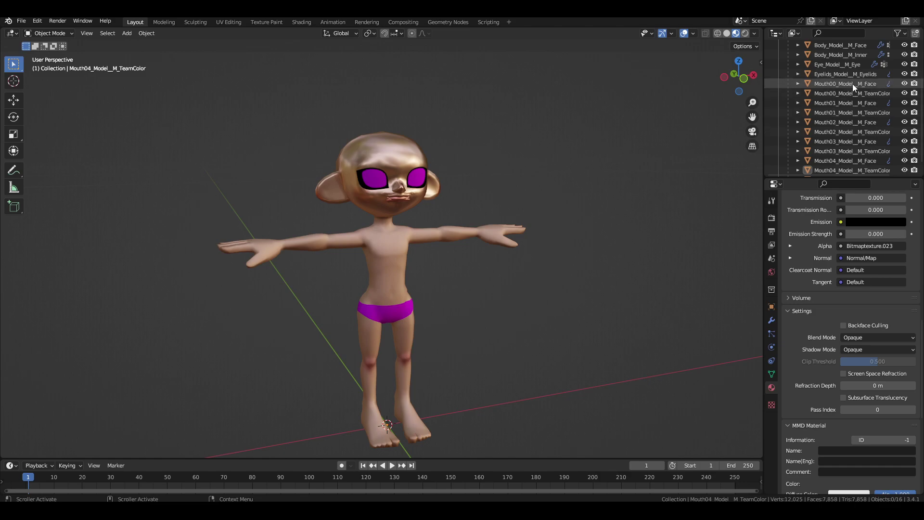
{"action": "left_click", "coordinate": [849, 103]}
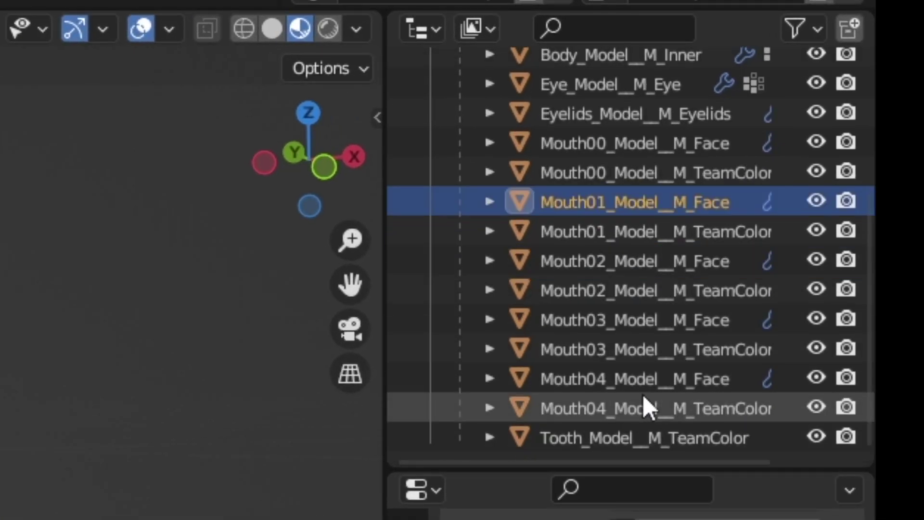
{"action": "left_click", "coordinate": [645, 400], "text": "shift"}
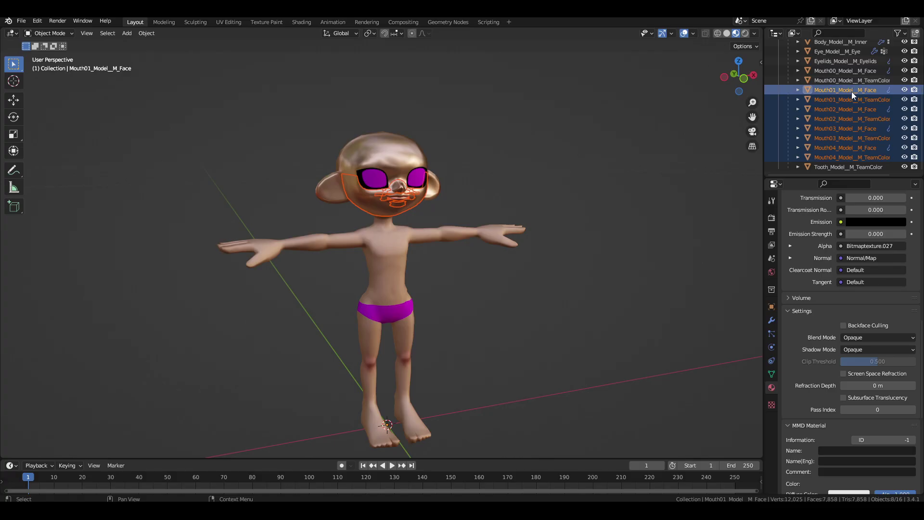
{"action": "right_click", "coordinate": [652, 200]}
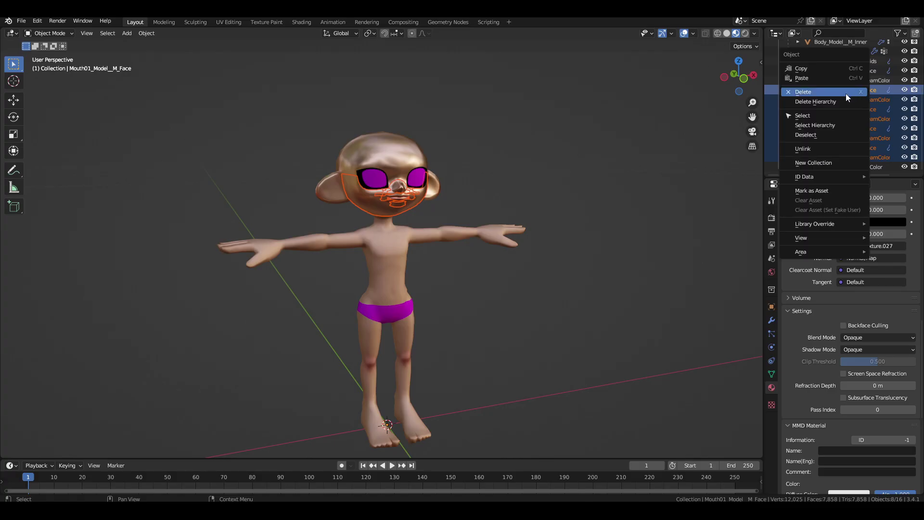
{"action": "left_click", "coordinate": [634, 203]}
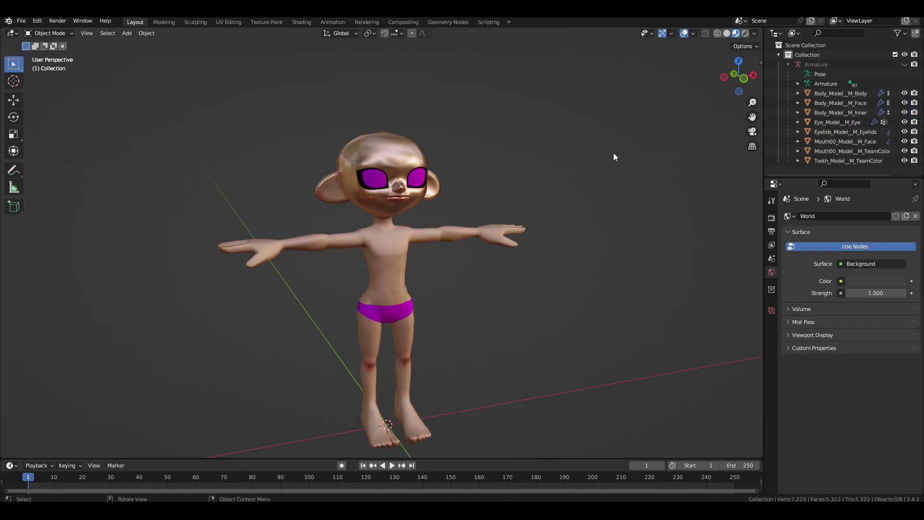
- Temporarily hide the Mouth00 face and team-color meshes to inspect the face
{"action": "scroll", "coordinate": [613, 152], "scroll_direction": "up", "scroll_amount": 3}
{"action": "left_click", "coordinate": [853, 142]}
{"action": "middle_click_drag", "start_coordinate": [562, 149], "coordinate": [602, 152]}
{"action": "left_click", "coordinate": [904, 141]}
{"action": "left_click", "coordinate": [905, 151]}
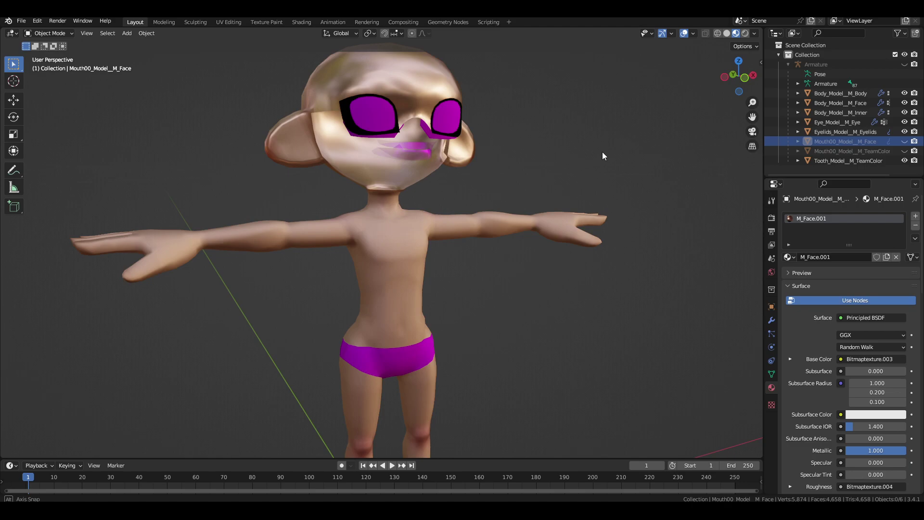
{"action": "mouse_move", "coordinate": [540, 154]}
{"action": "middle_mouse_down"}
{"action": "mouse_move", "coordinate": [602, 154]}
{"action": "mouse_move", "coordinate": [545, 155]}
{"action": "middle_mouse_up"}
- Set the Tooth_Model__M_TeamColor material's Blend Mode to Opaque
{"action": "left_click", "coordinate": [835, 160]}
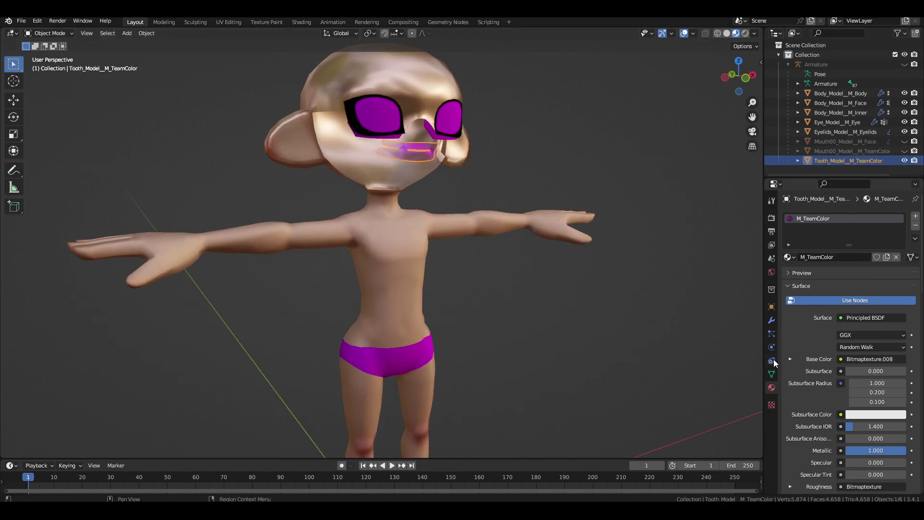
{"action": "scroll", "coordinate": [799, 339], "scroll_direction": "down", "scroll_amount": 10}
{"action": "left_click", "coordinate": [878, 395]}
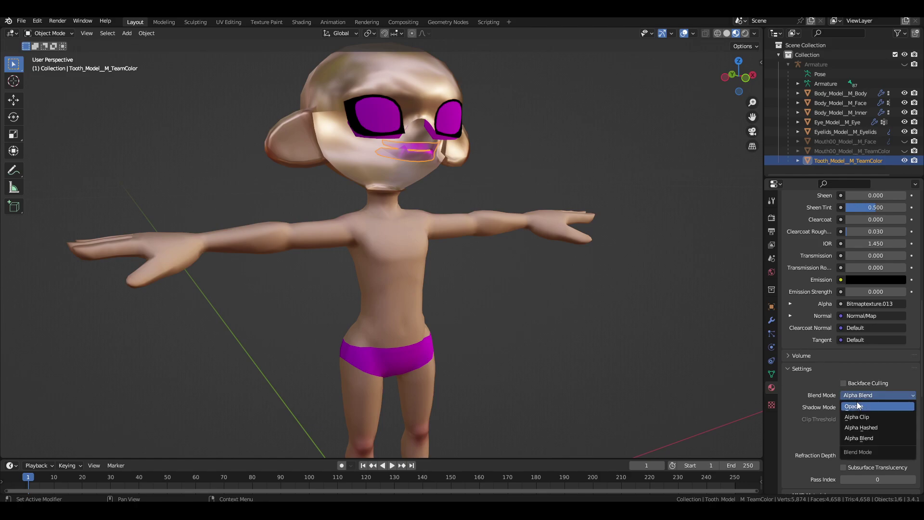
{"action": "left_click", "coordinate": [861, 406]}
- Unhide the Mouth00_Model__M_TeamColor and Mouth00_Model__M_Face meshes
{"action": "middle_click_drag", "start_coordinate": [605, 232], "coordinate": [760, 148]}
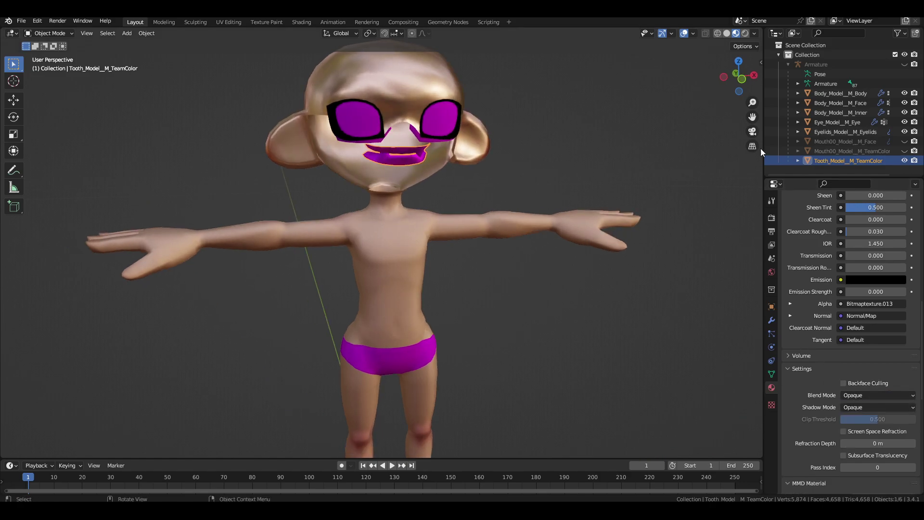
{"action": "left_click", "coordinate": [905, 151]}
{"action": "left_click", "coordinate": [905, 142]}
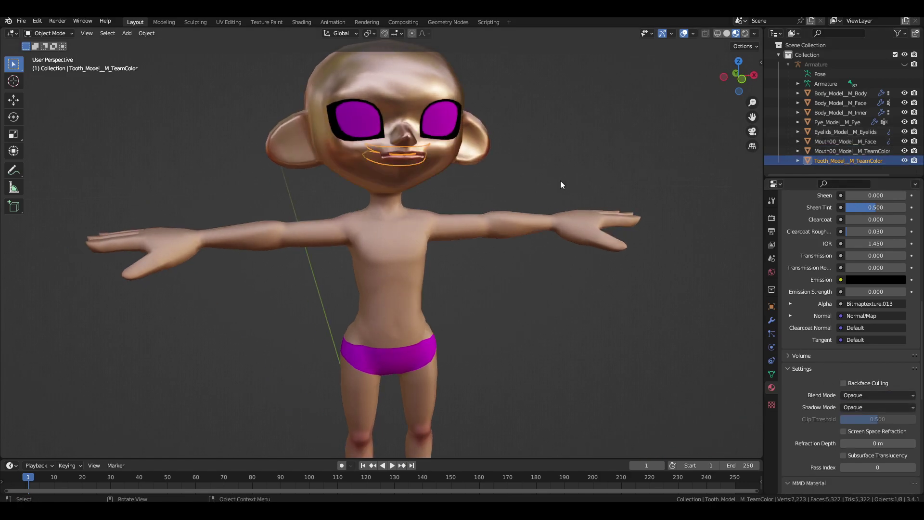
{"action": "middle_click_drag", "start_coordinate": [587, 185], "coordinate": [575, 154]}
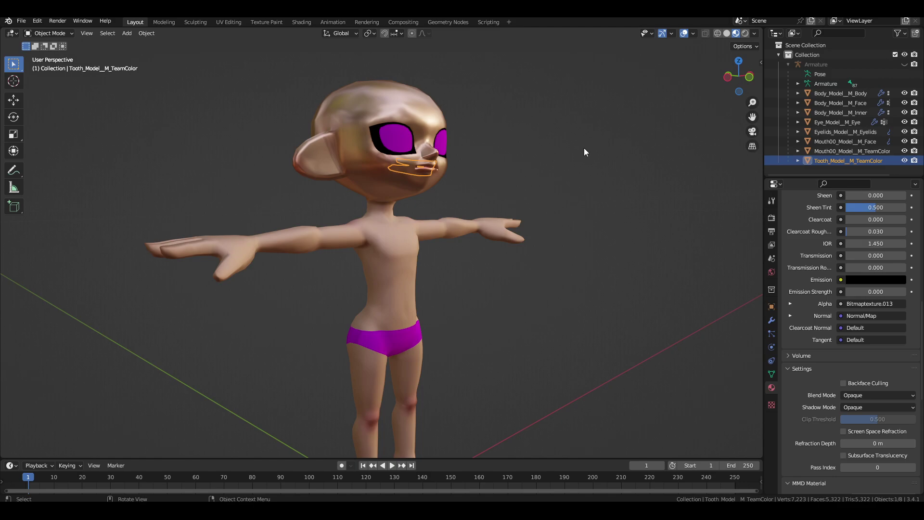
- Join Mouth00_Model_M_TeamColor and Mouth00_Model_M_Face into one mouth object
{"action": "left_click", "coordinate": [846, 103]}
{"action": "middle_click_drag", "start_coordinate": [433, 202], "coordinate": [411, 206]}
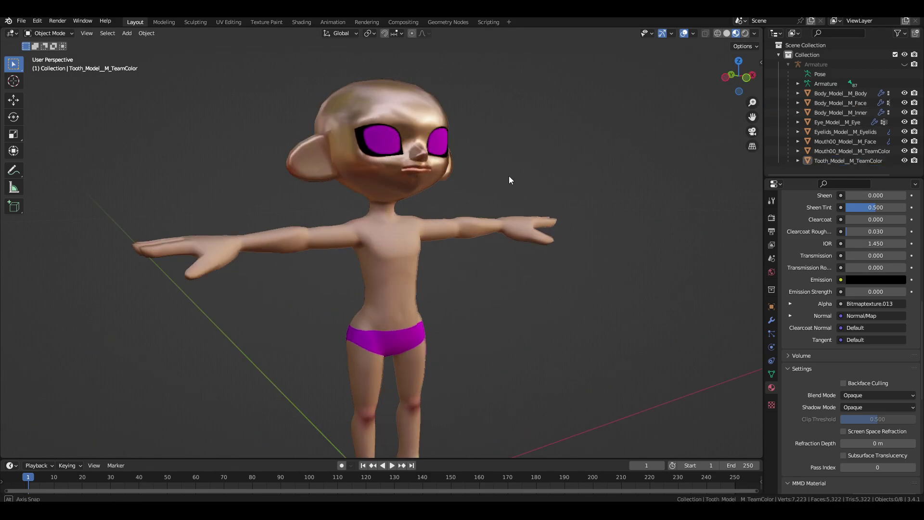
{"action": "left_click", "coordinate": [841, 152]}
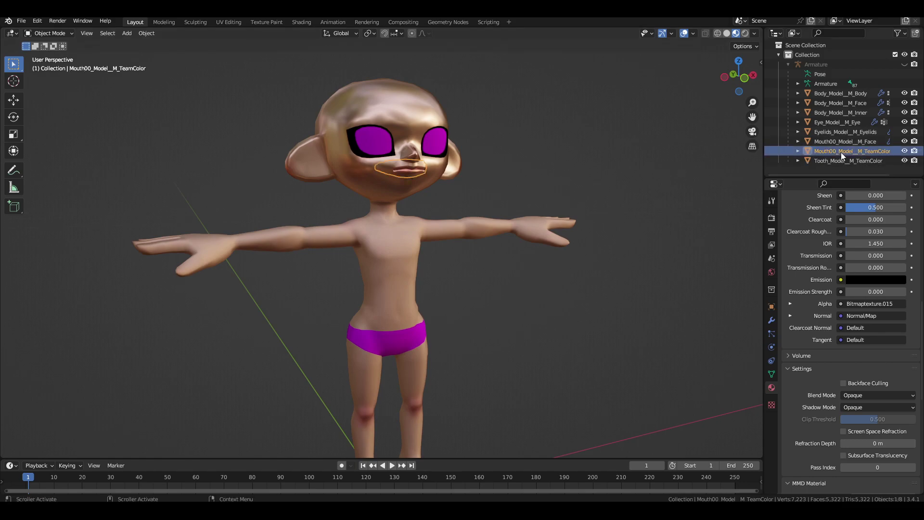
{"action": "middle_click_drag", "start_coordinate": [551, 164], "coordinate": [607, 162]}
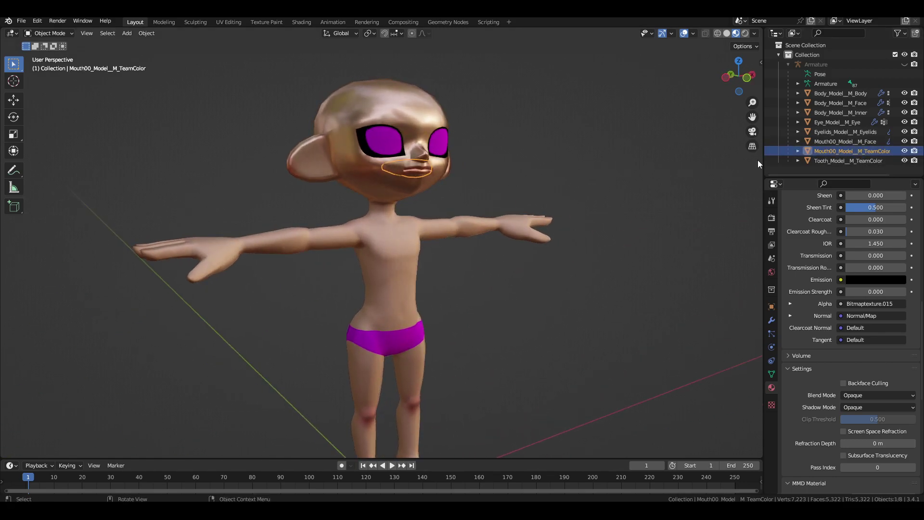
{"action": "left_click", "coordinate": [838, 141], "text": "shift"}
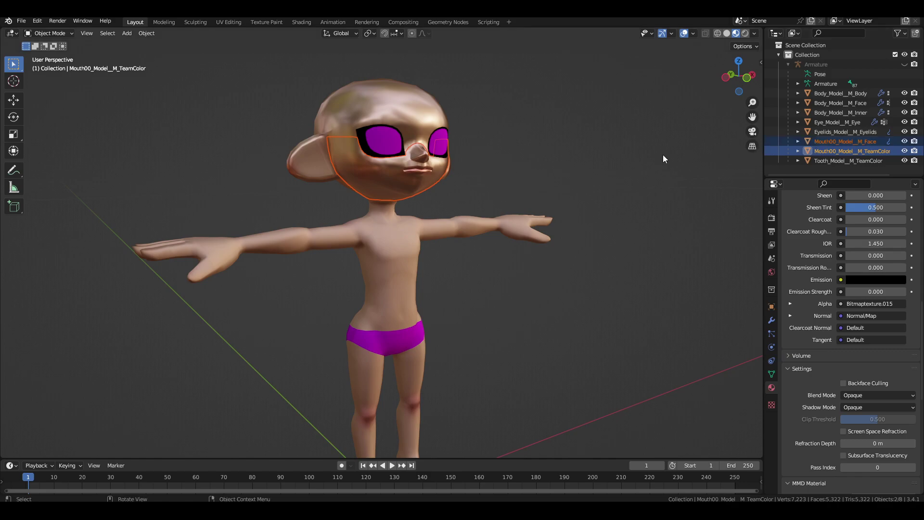
{"action": "middle_click_drag", "start_coordinate": [662, 154], "coordinate": [622, 152]}
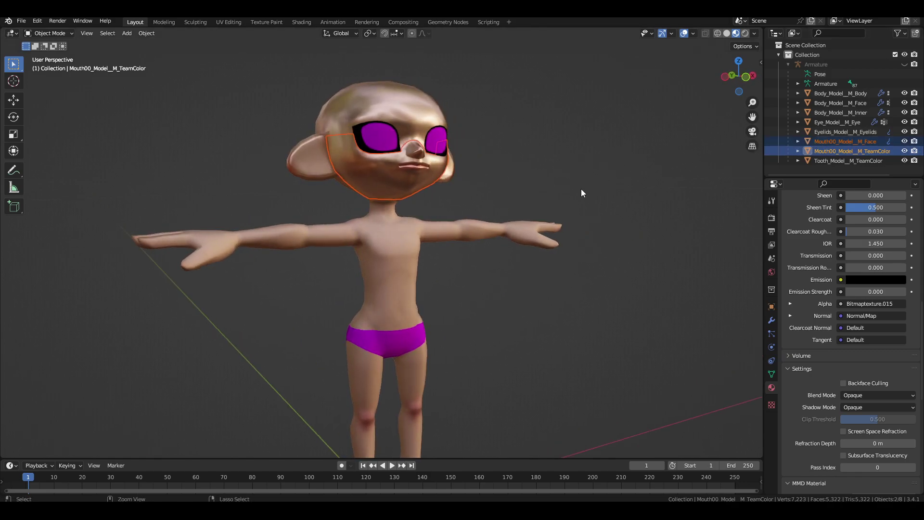
{"action": "key", "text": "ctrl+j"}
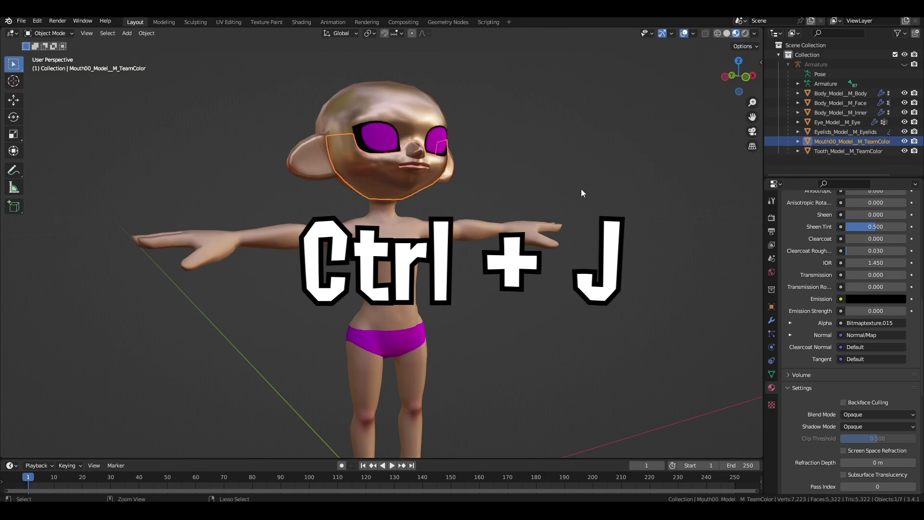
{"action": "middle_click_drag", "start_coordinate": [581, 173], "coordinate": [610, 176]}
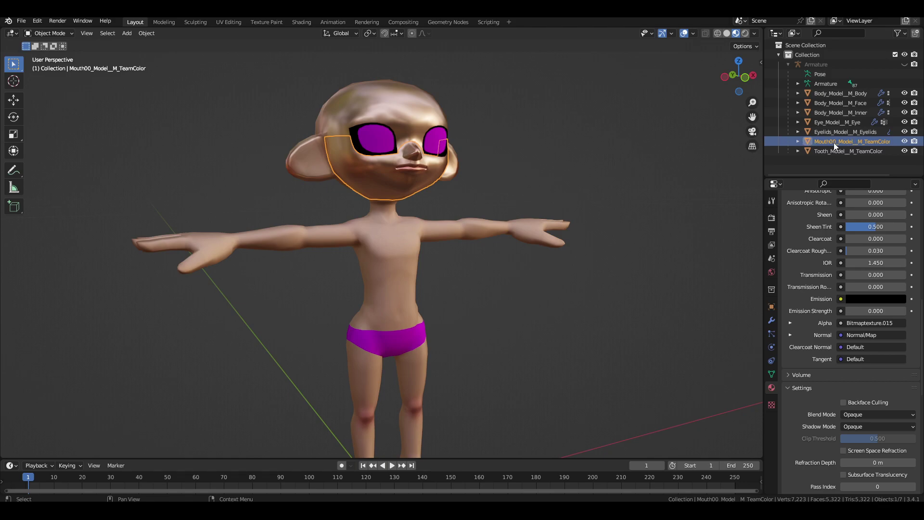
{"action": "middle_click_drag", "start_coordinate": [674, 147], "coordinate": [376, 156]}
{"action": "middle_click_drag", "start_coordinate": [569, 172], "coordinate": [480, 166]}
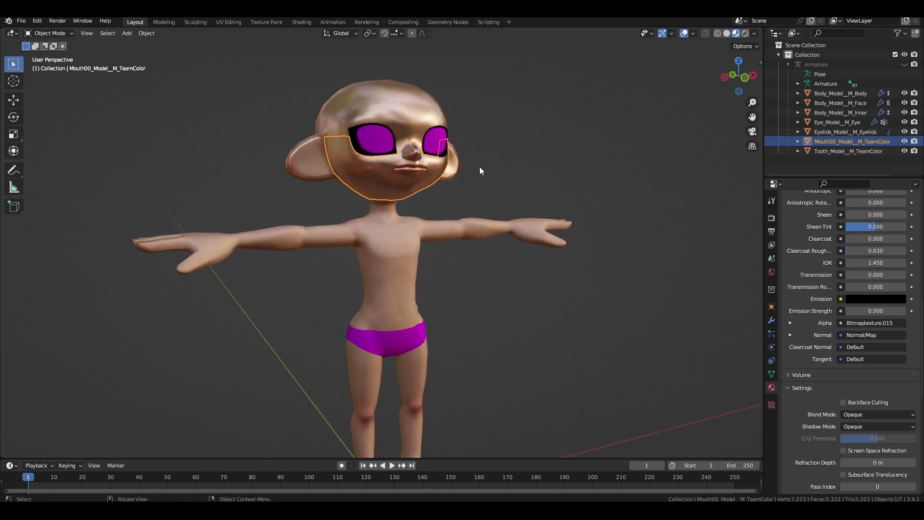
- Join the combined mouth into Body_Model_M_Face and inspect the head up close
{"action": "left_click", "coordinate": [846, 103], "text": "ctrl"}
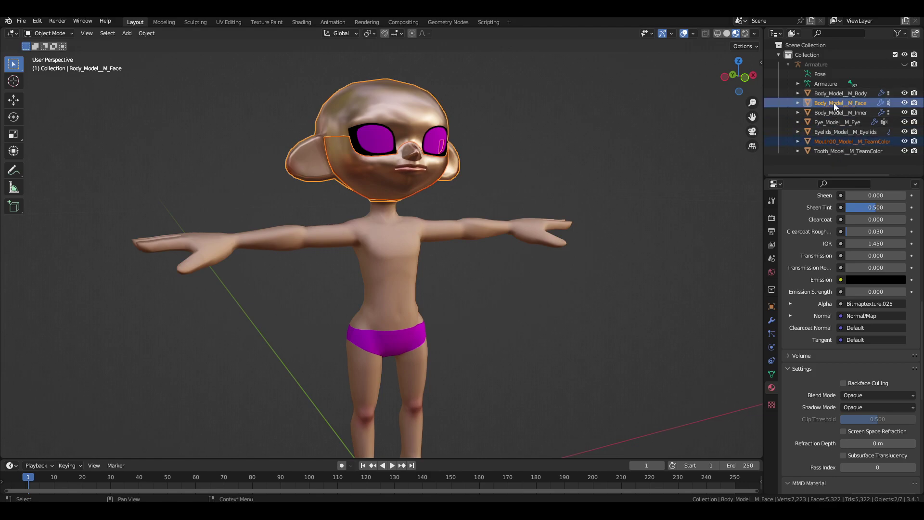
{"action": "middle_click_drag", "start_coordinate": [475, 154], "coordinate": [299, 149]}
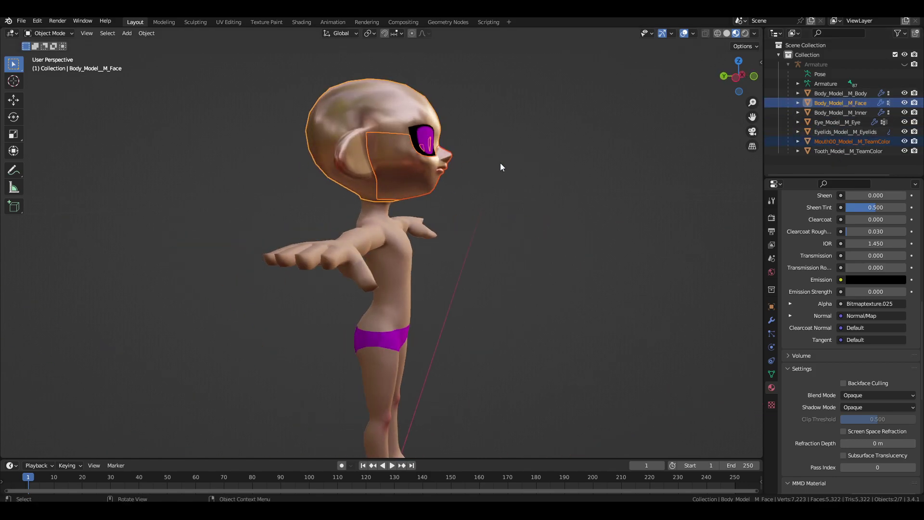
{"action": "mouse_move", "coordinate": [501, 163]}
{"action": "middle_mouse_down"}
{"action": "mouse_move", "coordinate": [466, 167]}
{"action": "mouse_move", "coordinate": [486, 162]}
{"action": "middle_mouse_up"}
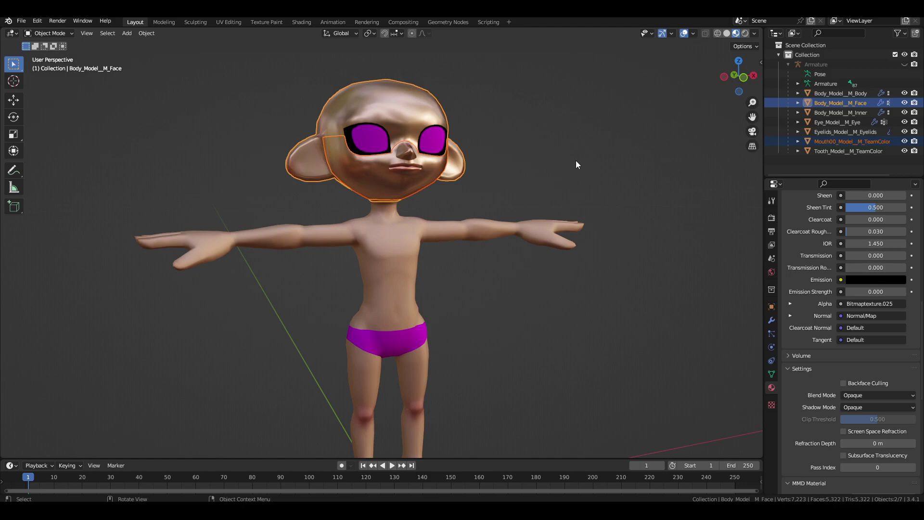
{"action": "key", "text": "ctrl+j"}
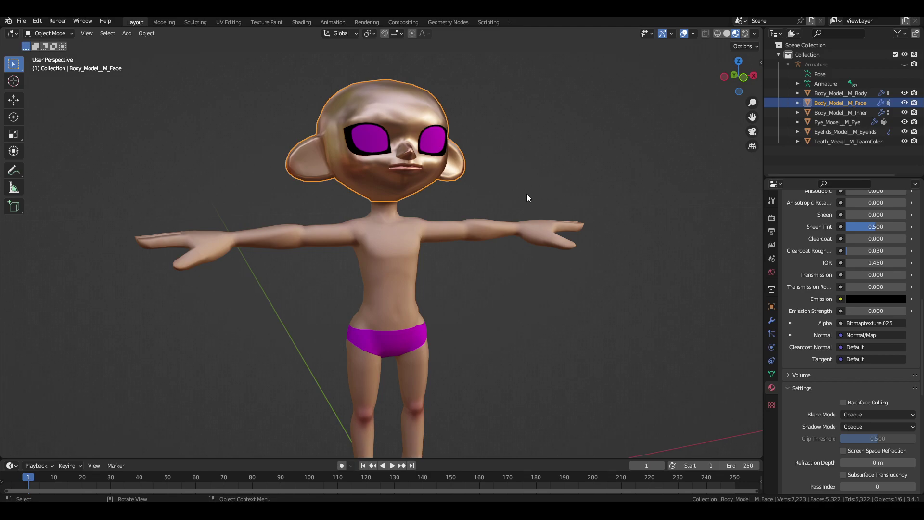
{"action": "mouse_move", "coordinate": [502, 189]}
{"action": "middle_mouse_down"}
{"action": "mouse_move", "coordinate": [544, 189]}
{"action": "mouse_move", "coordinate": [495, 186]}
{"action": "middle_mouse_up"}
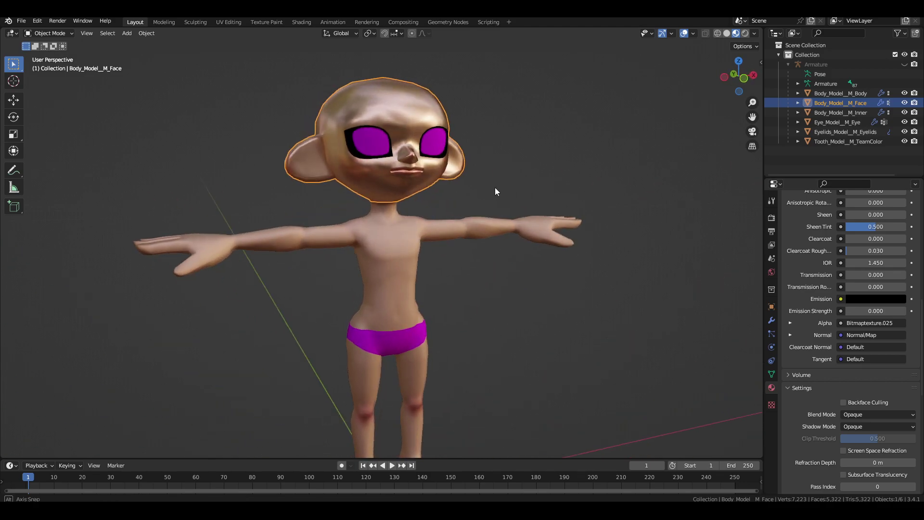
{"action": "scroll", "coordinate": [494, 187], "scroll_direction": "up", "scroll_amount": 5}
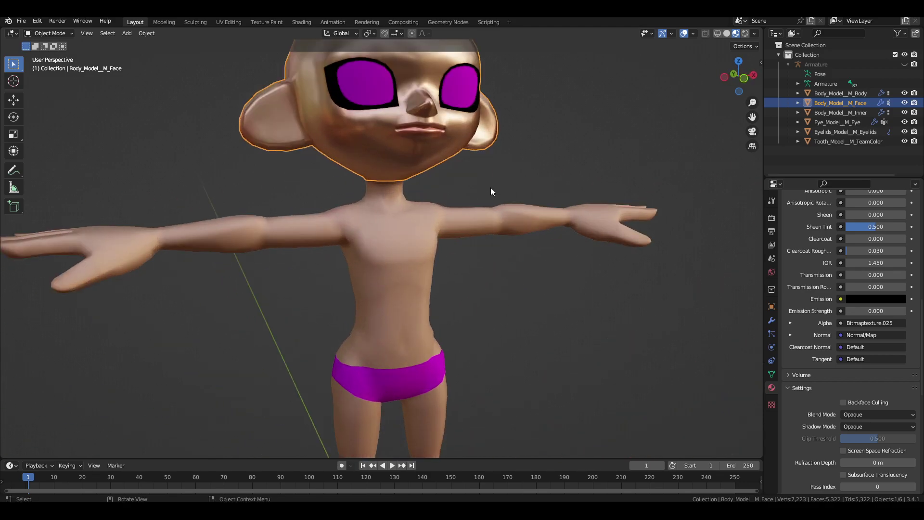
{"action": "middle_click_drag", "start_coordinate": [414, 173], "coordinate": [528, 280]}
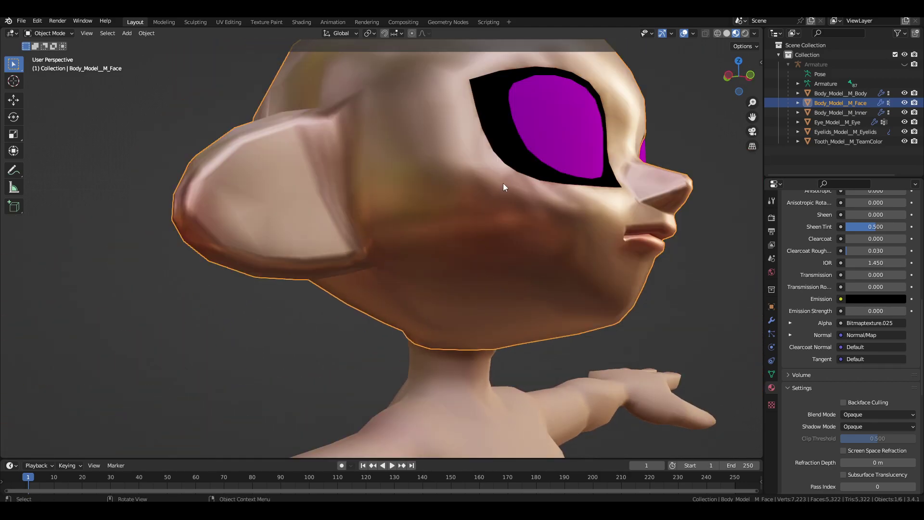
{"action": "middle_click_drag", "start_coordinate": [501, 186], "coordinate": [595, 201]}
{"action": "middle_click_drag", "start_coordinate": [528, 293], "coordinate": [519, 230]}
{"action": "scroll", "coordinate": [509, 282], "scroll_direction": "down", "scroll_amount": 4}
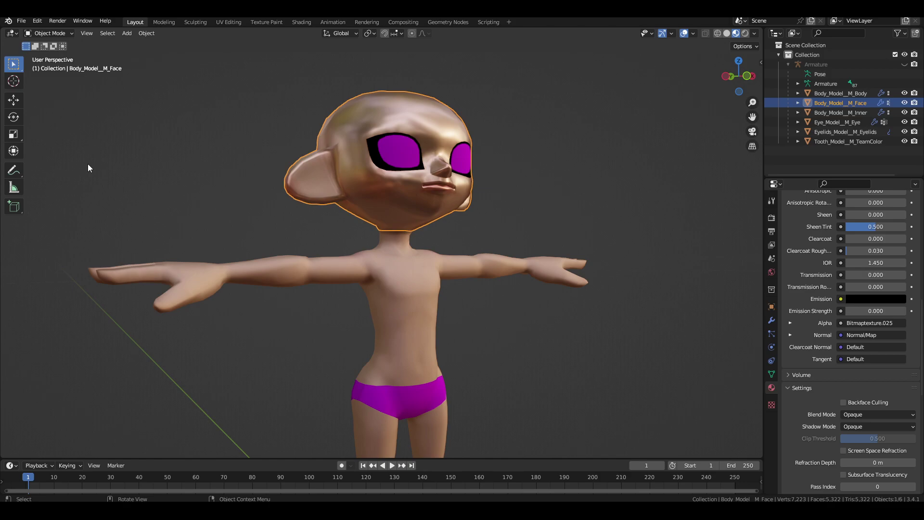
- In Edit Mode, merge the face mesh by distance, removing 1315 vertices, then return to Object Mode
{"action": "left_click", "coordinate": [48, 33]}
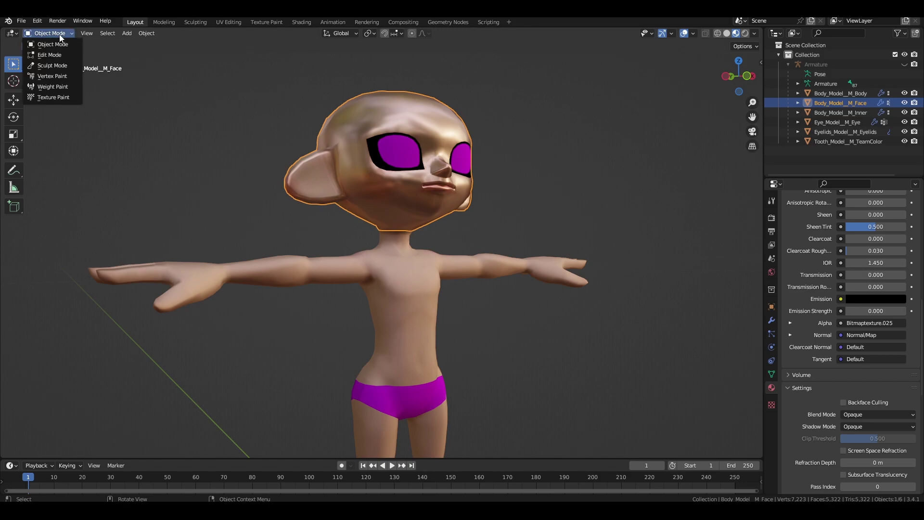
{"action": "left_click", "coordinate": [48, 50]}
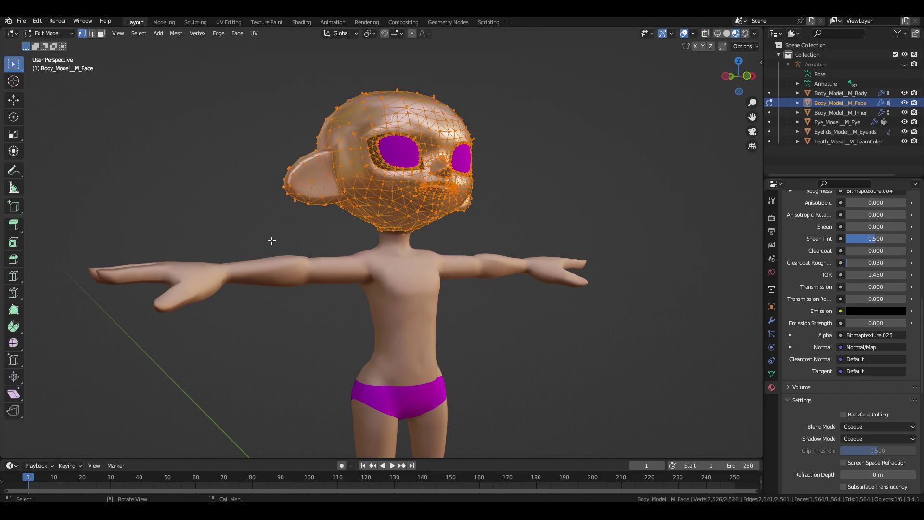
{"action": "left_click", "coordinate": [180, 36]}
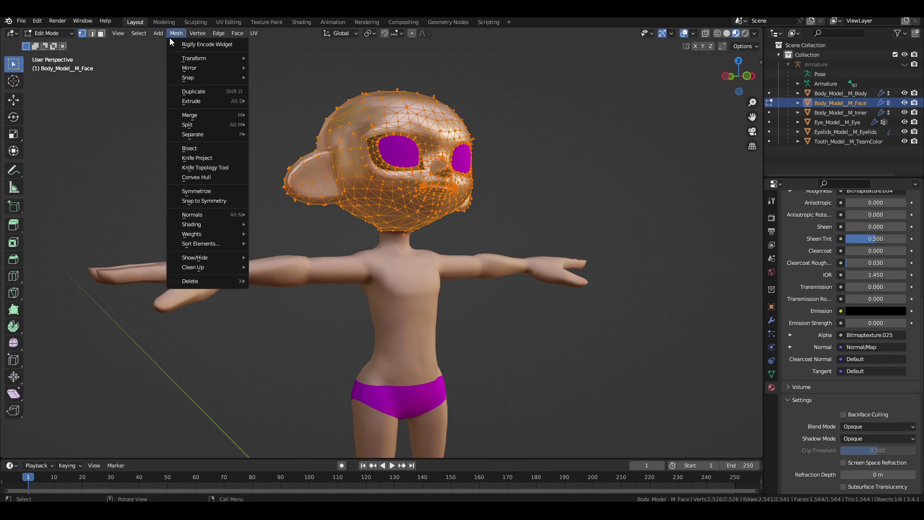
{"action": "mouse_move", "coordinate": [197, 116]}
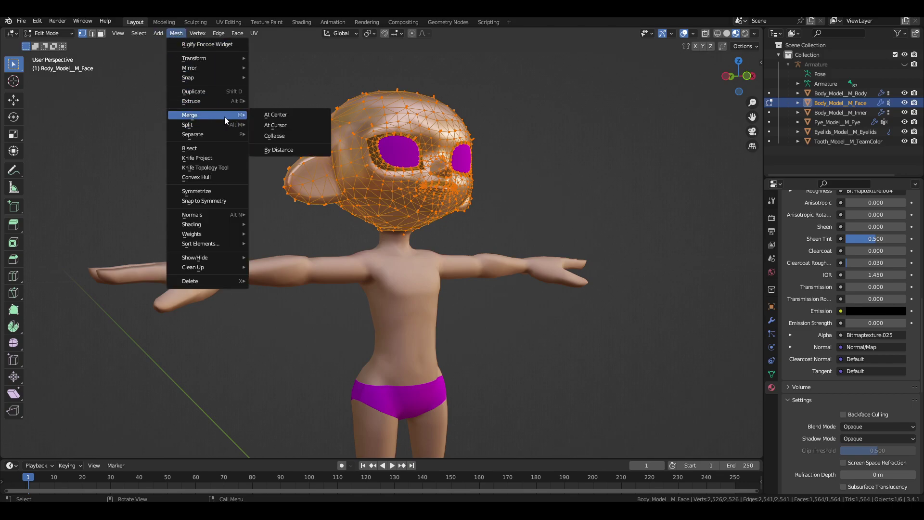
{"action": "left_click", "coordinate": [280, 149]}
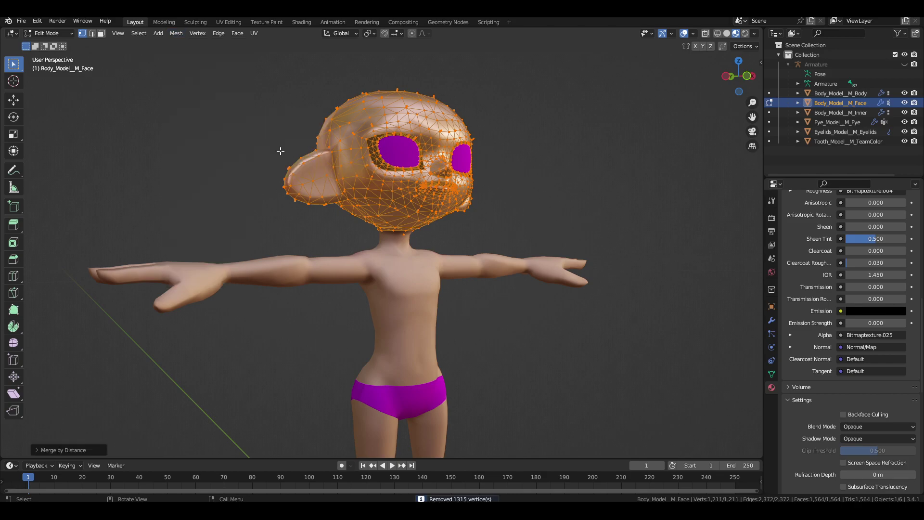
{"action": "left_click", "coordinate": [78, 450]}
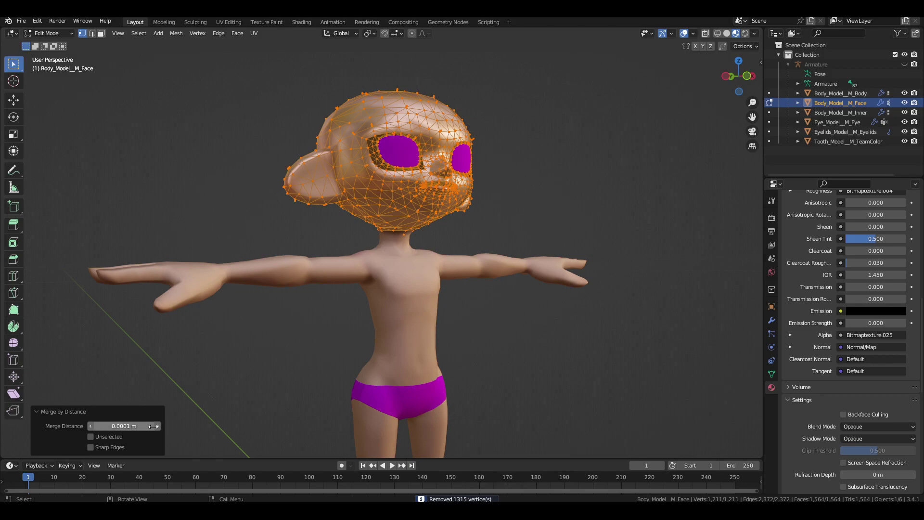
{"action": "left_click", "coordinate": [76, 412]}
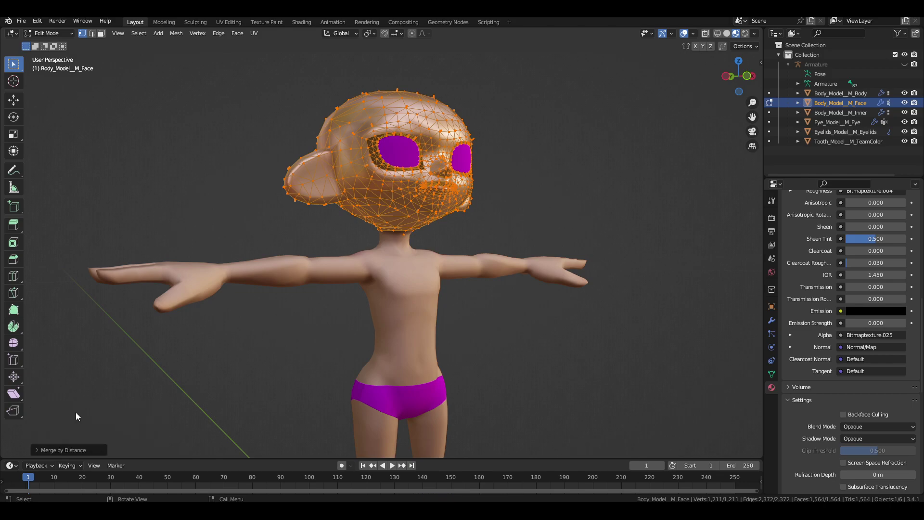
{"action": "left_click", "coordinate": [178, 177]}
{"action": "middle_click_drag", "start_coordinate": [178, 176], "coordinate": [163, 167]}
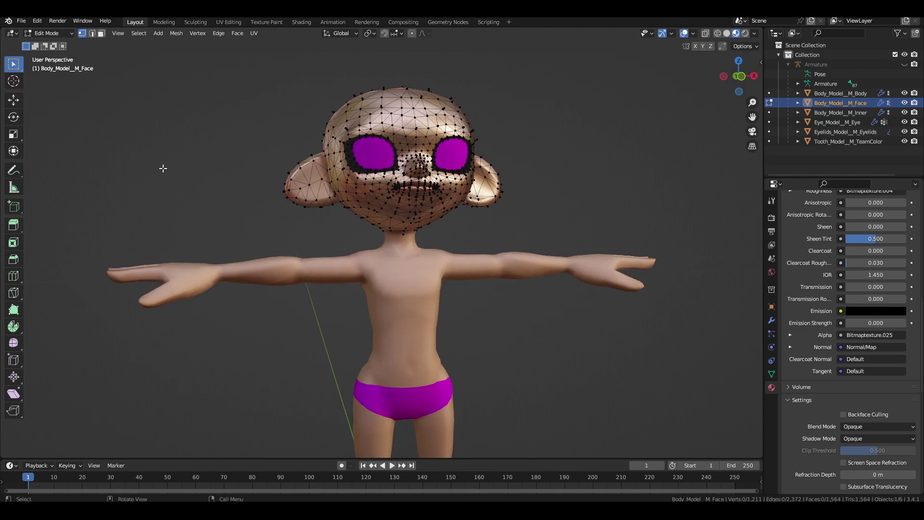
{"action": "left_click", "coordinate": [68, 34]}
{"action": "left_click", "coordinate": [54, 41]}
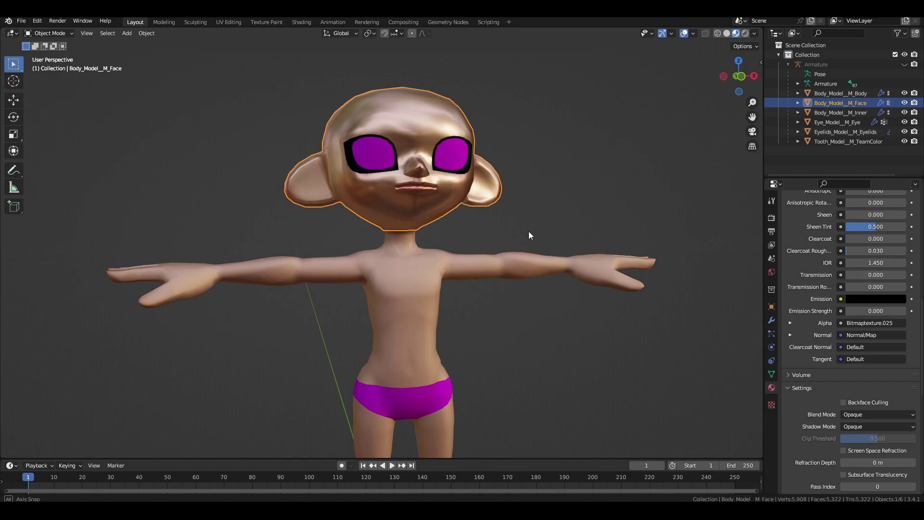
- Join Tooth_Model_M_TeamColor into Body_Model_M_Face with Ctrl+J
{"action": "middle_click_drag", "start_coordinate": [528, 231], "coordinate": [539, 236]}
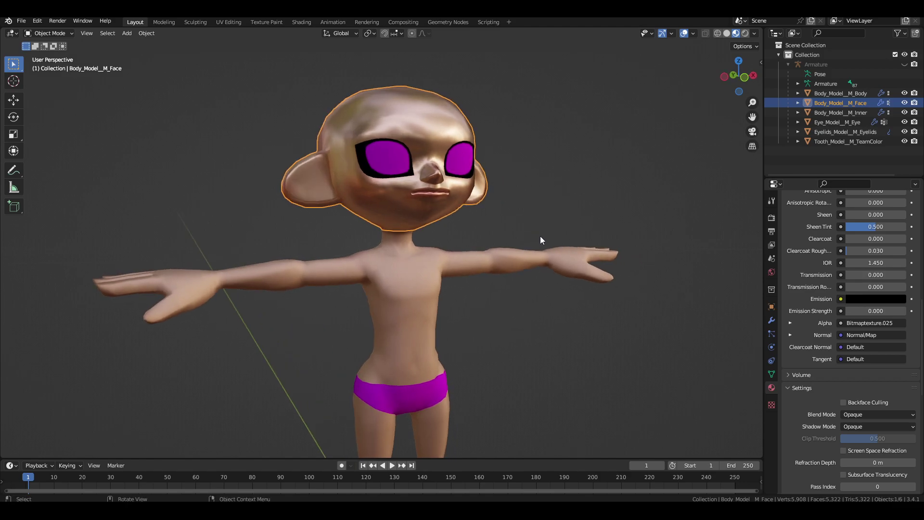
{"action": "left_click", "coordinate": [847, 141]}
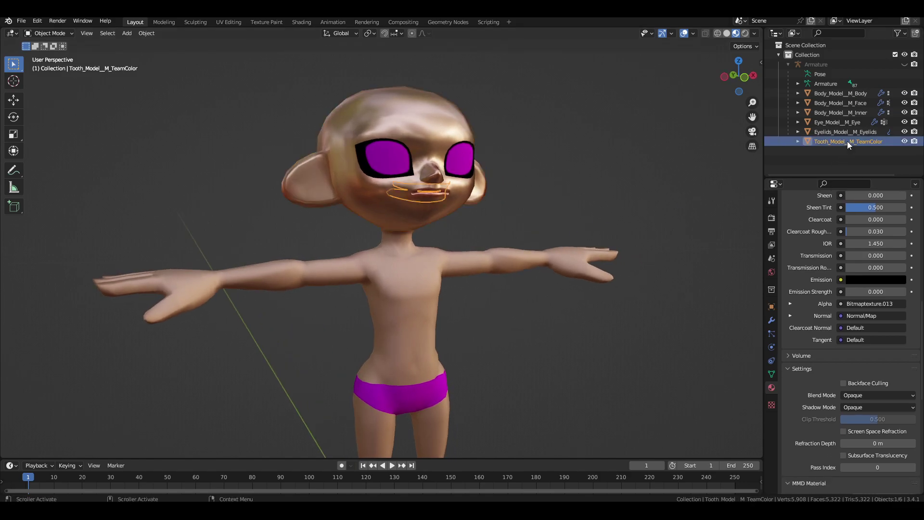
{"action": "left_click", "coordinate": [835, 104], "text": "ctrl"}
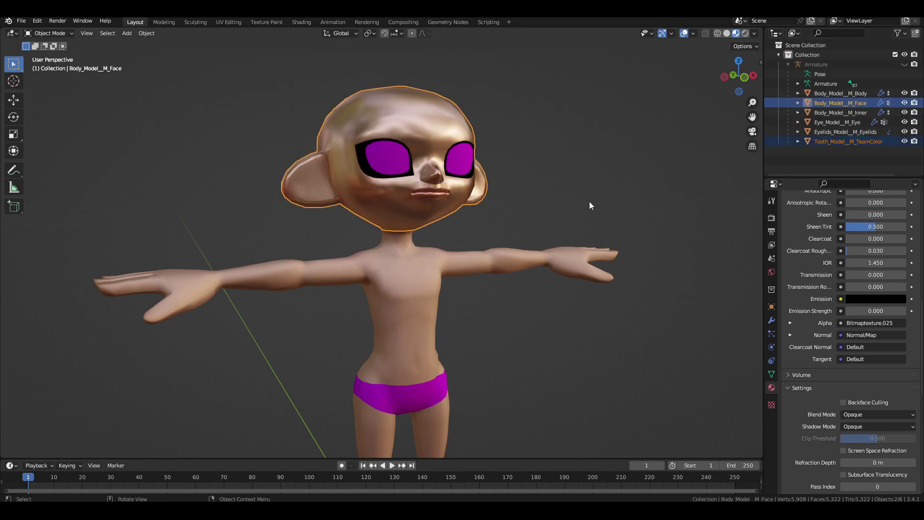
{"action": "key", "text": "ctrl+j"}
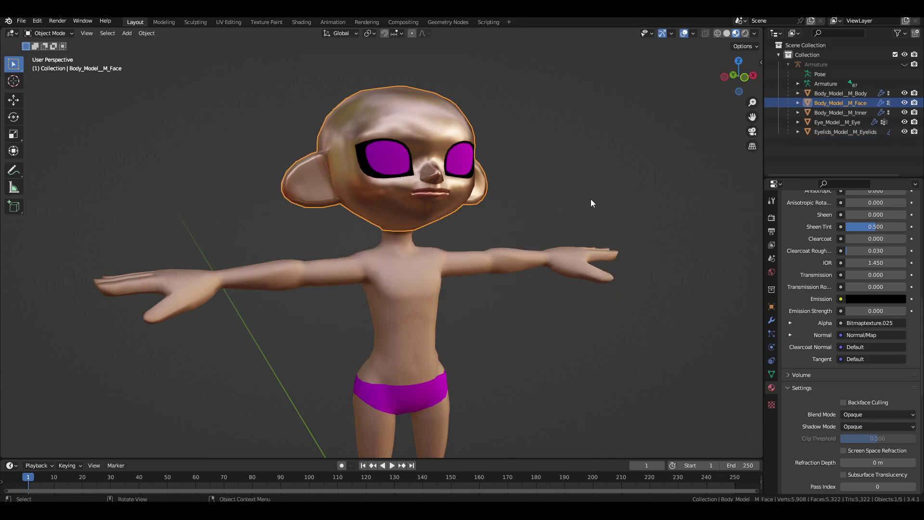
{"action": "middle_click_drag", "start_coordinate": [457, 180], "coordinate": [531, 192]}
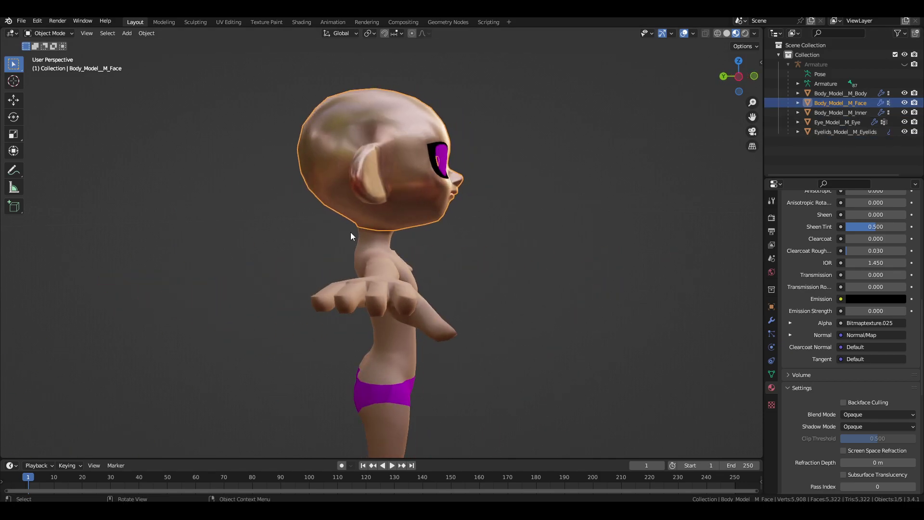
{"action": "middle_click_drag", "start_coordinate": [604, 233], "coordinate": [513, 235]}
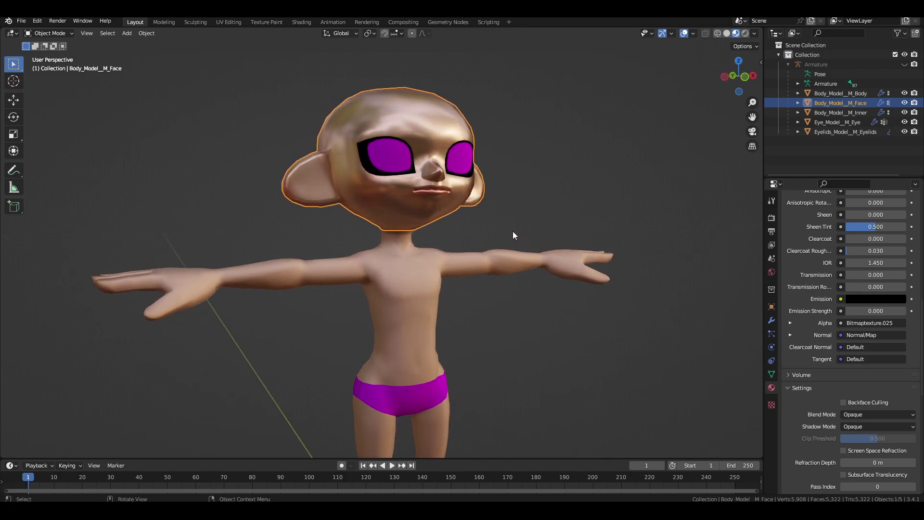
- Unhide the armature, select it and switch to Pose Mode
{"action": "left_click", "coordinate": [905, 64]}
{"action": "middle_click_drag", "start_coordinate": [514, 274], "coordinate": [536, 230]}
{"action": "left_click", "coordinate": [495, 190]}
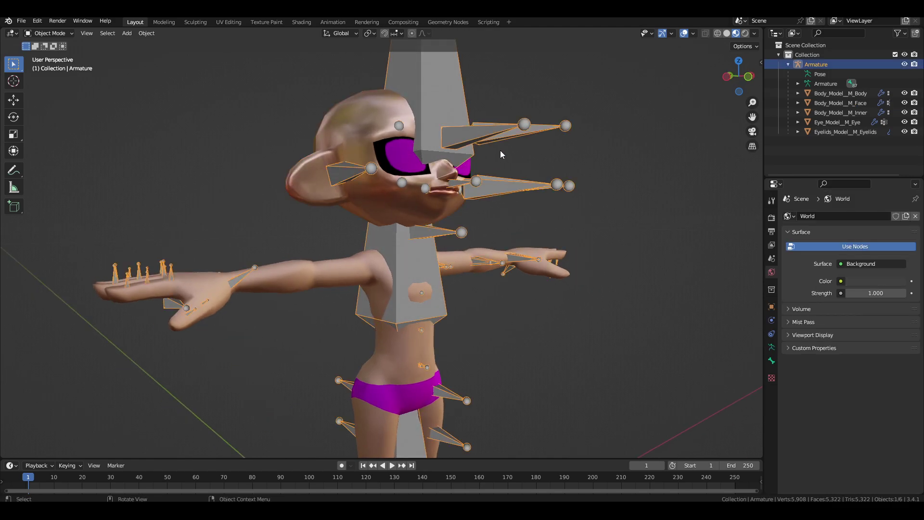
{"action": "left_click", "coordinate": [49, 33]}
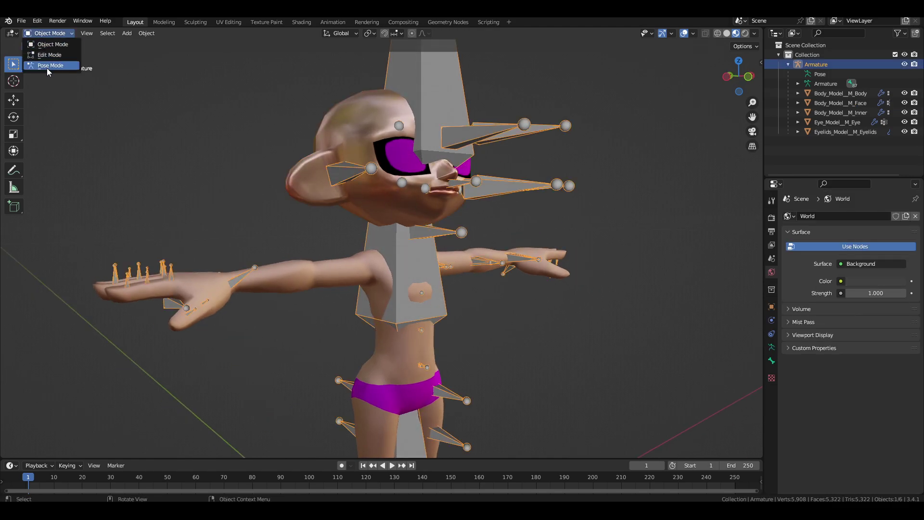
{"action": "left_click", "coordinate": [45, 61]}
- Test-rotate the Mouth_Joe jaw bone to open the mouth, then undo it
{"action": "middle_click_drag", "start_coordinate": [478, 187], "coordinate": [524, 205]}
{"action": "scroll", "coordinate": [491, 216], "scroll_direction": "up", "scroll_amount": 2}
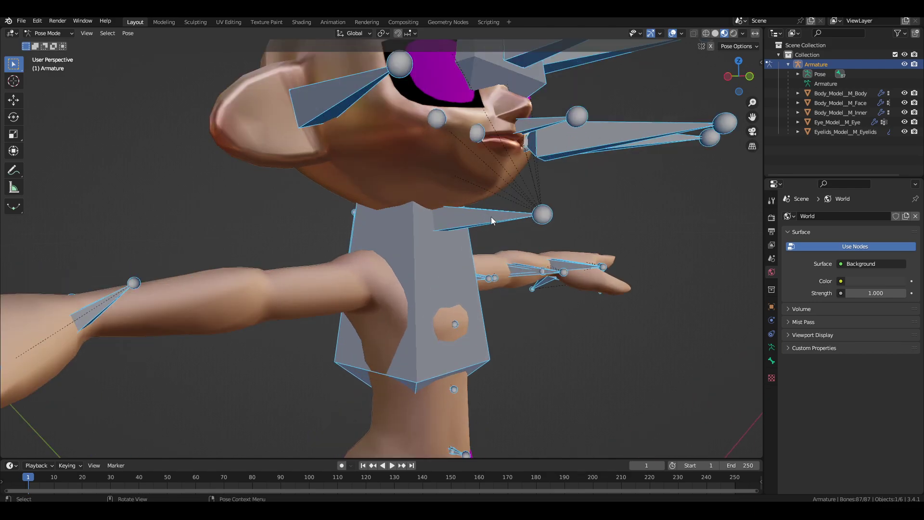
{"action": "scroll", "coordinate": [476, 221], "scroll_direction": "up", "scroll_amount": 2}
{"action": "middle_click_drag", "start_coordinate": [454, 229], "coordinate": [501, 157]}
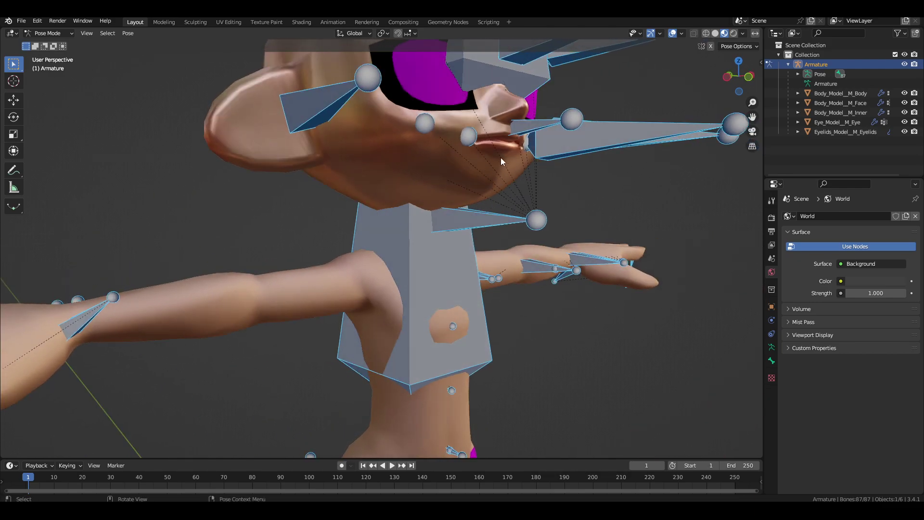
{"action": "left_click", "coordinate": [521, 128]}
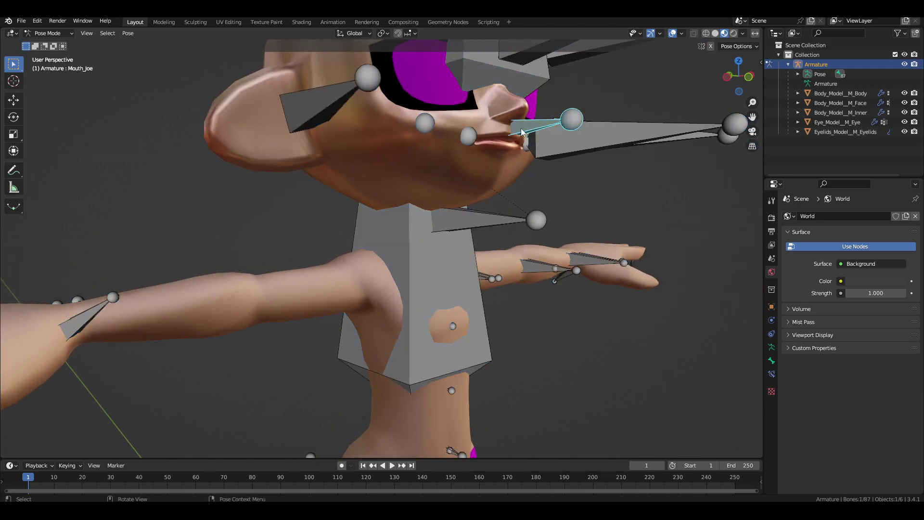
{"action": "left_click", "coordinate": [13, 117]}
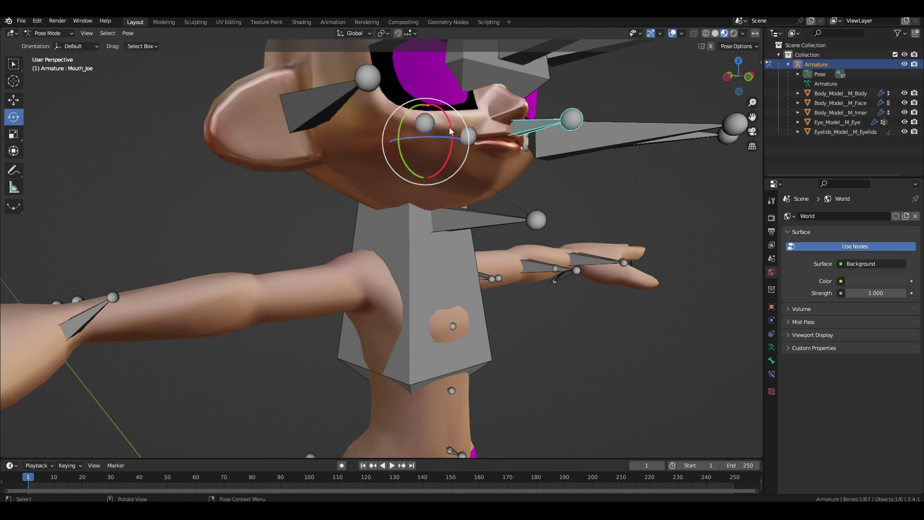
{"action": "left_click_drag", "start_coordinate": [453, 129], "coordinate": [449, 152]}
{"action": "middle_click_drag", "start_coordinate": [449, 152], "coordinate": [531, 282]}
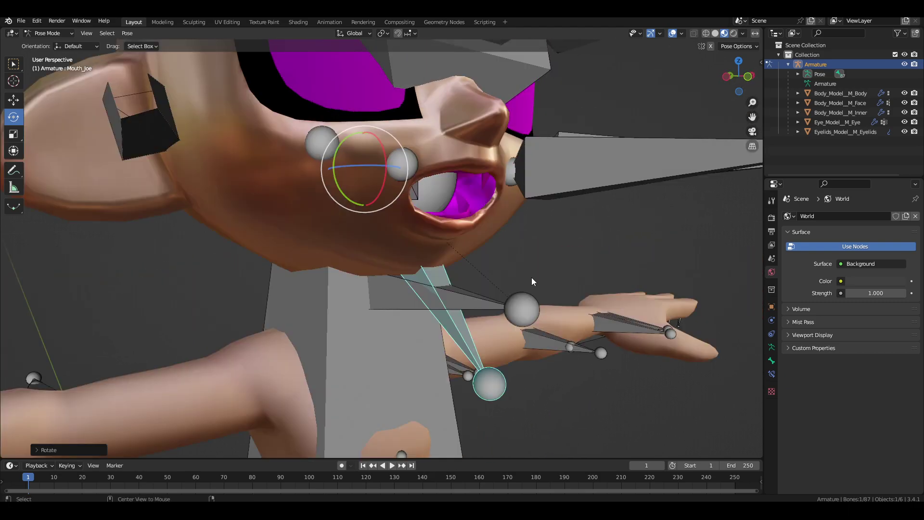
{"action": "key", "text": "ctrl+z"}
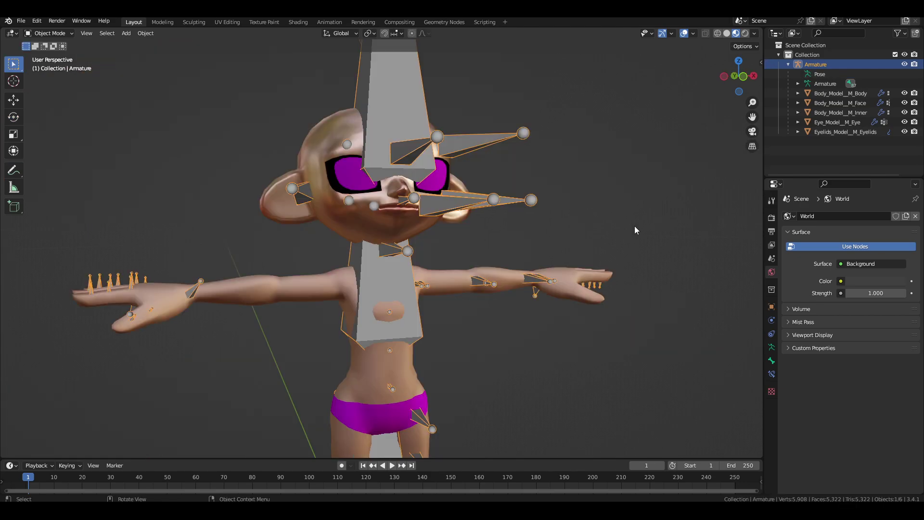
{"action": "middle_click_drag", "start_coordinate": [634, 226], "coordinate": [509, 262]}
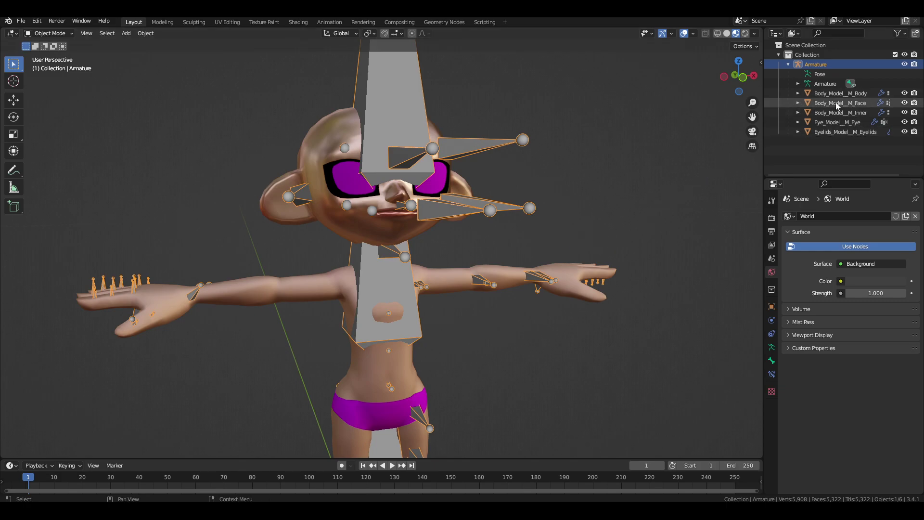
- In Pose Mode, rotate the Mouth_Joe bone to lower the jaw
{"action": "left_click", "coordinate": [43, 33]}
{"action": "left_click", "coordinate": [46, 64]}
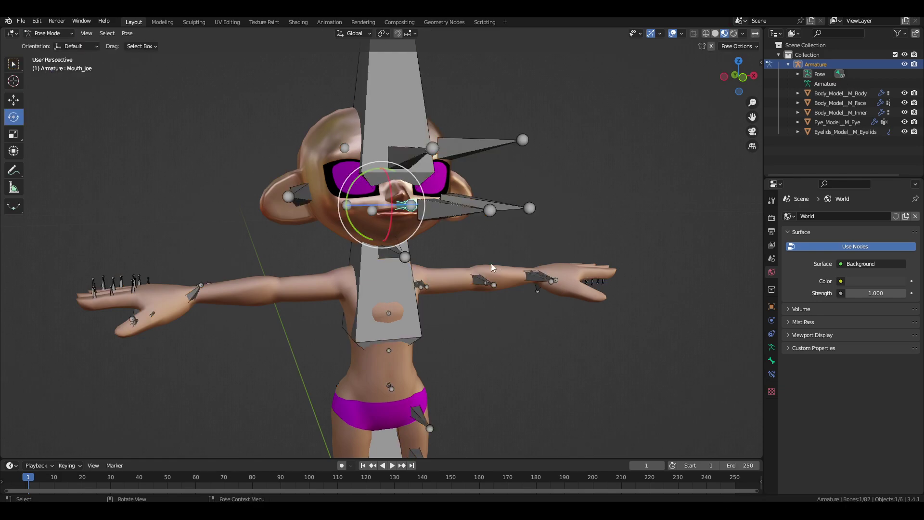
{"action": "scroll", "coordinate": [458, 254], "scroll_direction": "up", "scroll_amount": 3}
{"action": "middle_click_drag", "start_coordinate": [455, 252], "coordinate": [450, 211]}
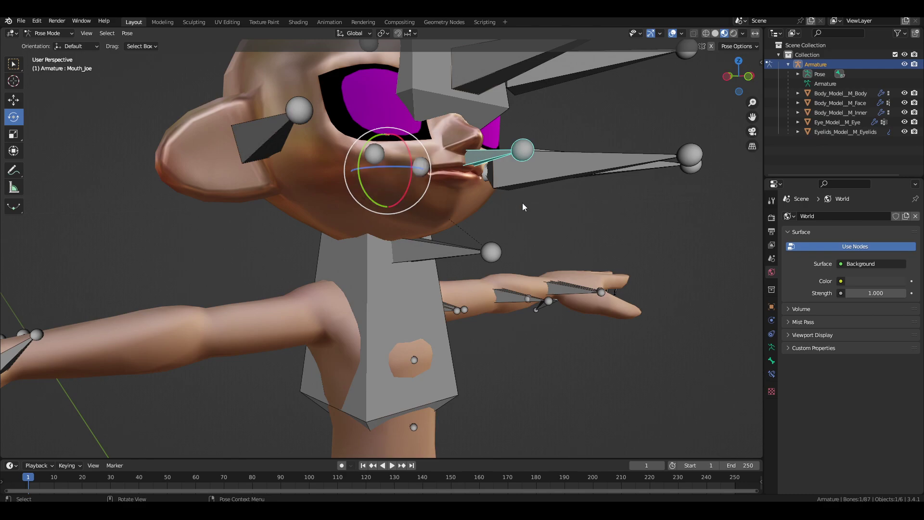
{"action": "middle_click_drag", "start_coordinate": [522, 203], "coordinate": [400, 161]}
{"action": "left_click_drag", "start_coordinate": [397, 153], "coordinate": [393, 166]}
- Move the Mouth_Corner_R and Mouth_Corner_L bones outward to widen the mouth
{"action": "left_click", "coordinate": [424, 191]}
{"action": "middle_click_drag", "start_coordinate": [423, 192], "coordinate": [255, 202]}
{"action": "left_click", "coordinate": [14, 100]}
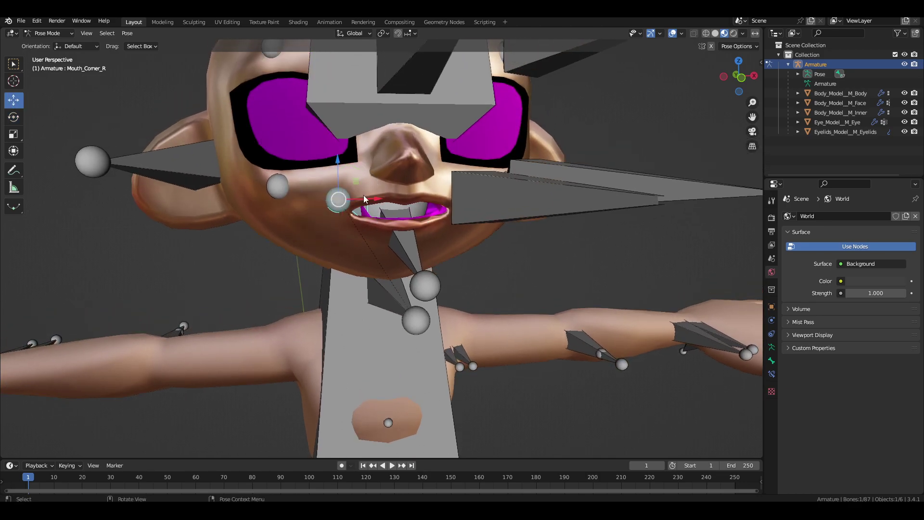
{"action": "left_click_drag", "start_coordinate": [375, 200], "coordinate": [352, 199]}
{"action": "left_click", "coordinate": [503, 214]}
{"action": "middle_click_drag", "start_coordinate": [503, 213], "coordinate": [490, 206]}
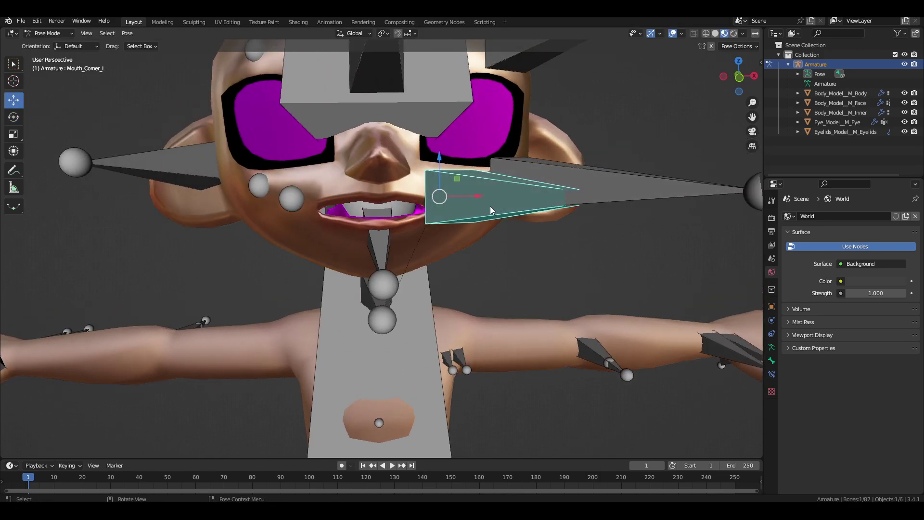
{"action": "left_click_drag", "start_coordinate": [489, 206], "coordinate": [382, 205]}
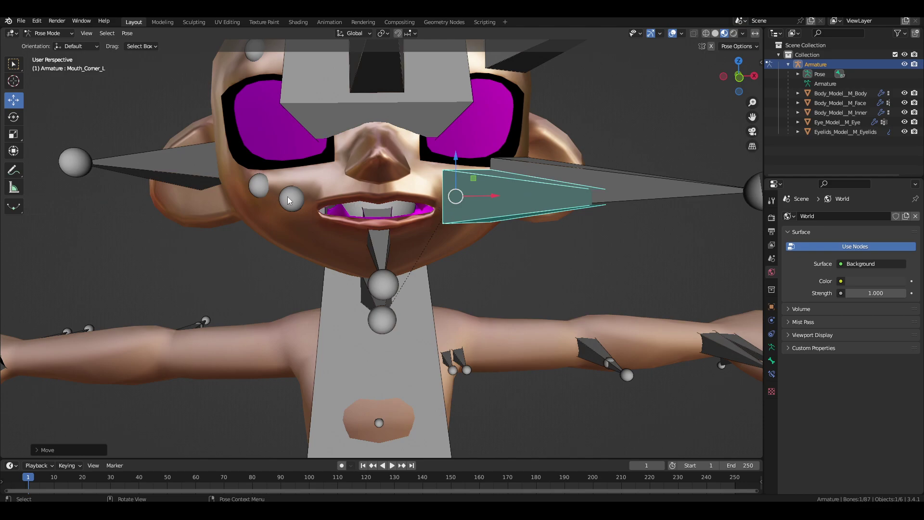
{"action": "left_click", "coordinate": [289, 201], "text": "shift"}
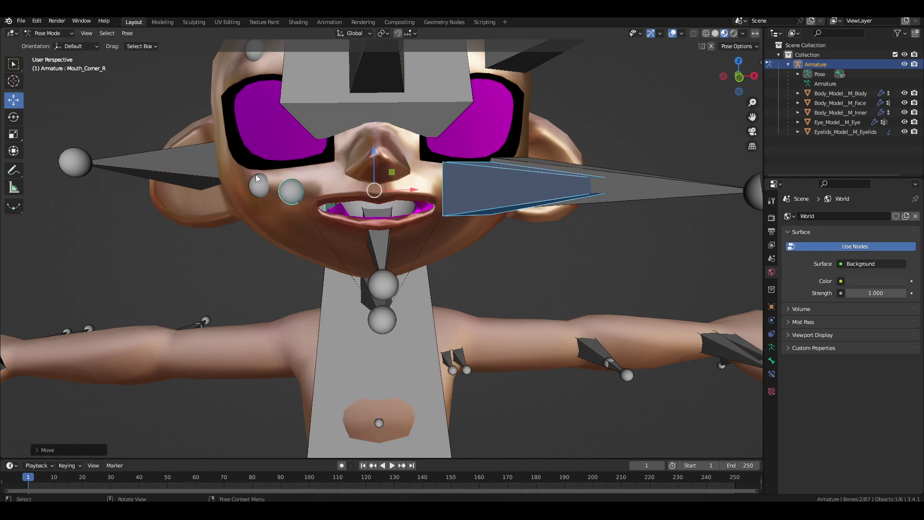
- Rotate Mouth_Joe further open, then deselect all bones
{"action": "left_click", "coordinate": [544, 168]}
{"action": "left_click", "coordinate": [14, 117]}
{"action": "middle_click_drag", "start_coordinate": [337, 192], "coordinate": [412, 197]}
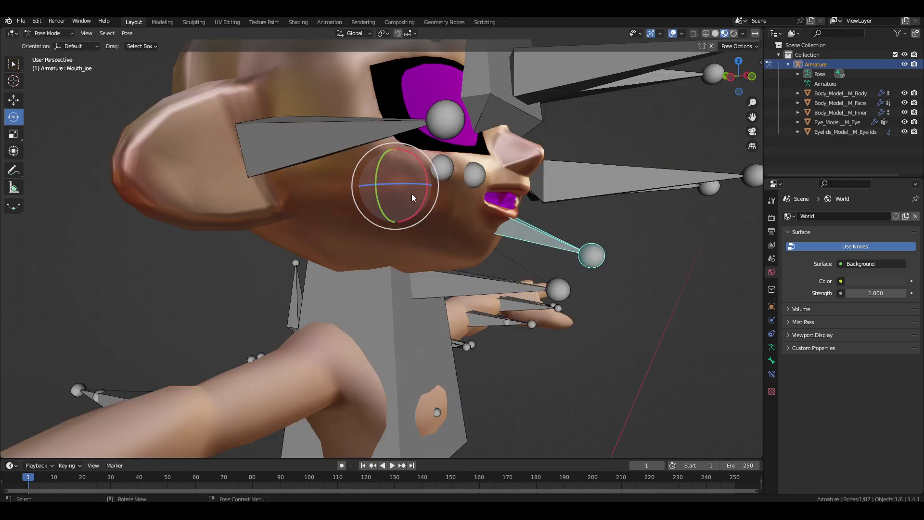
{"action": "left_click_drag", "start_coordinate": [423, 200], "coordinate": [433, 203]}
{"action": "middle_click_drag", "start_coordinate": [433, 203], "coordinate": [434, 207]}
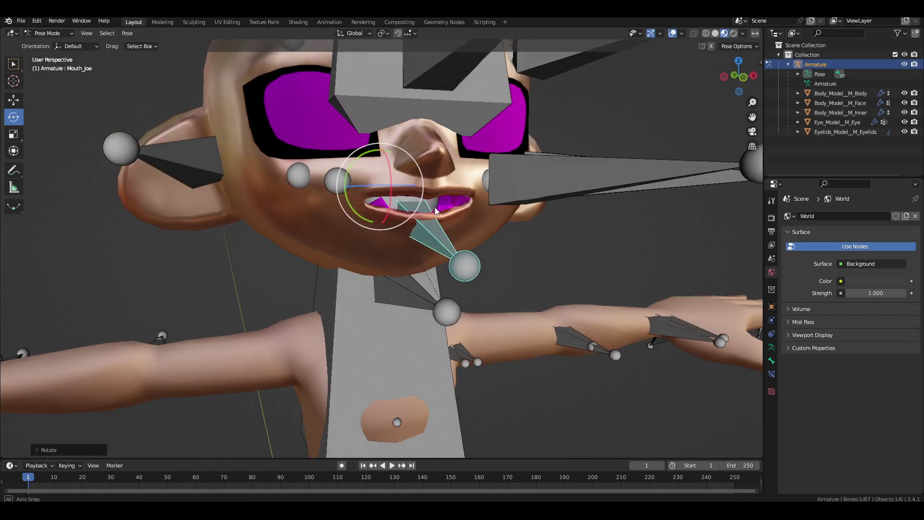
{"action": "left_click", "coordinate": [75, 107]}
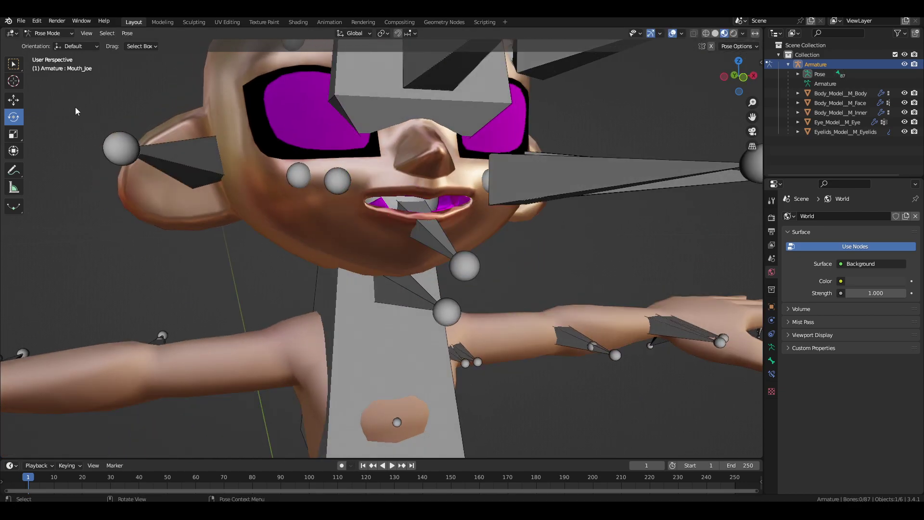
- In Object Mode, save Body_Model_M_Face's Armature modifier deformation as a new shape key
{"action": "left_click", "coordinate": [60, 34]}
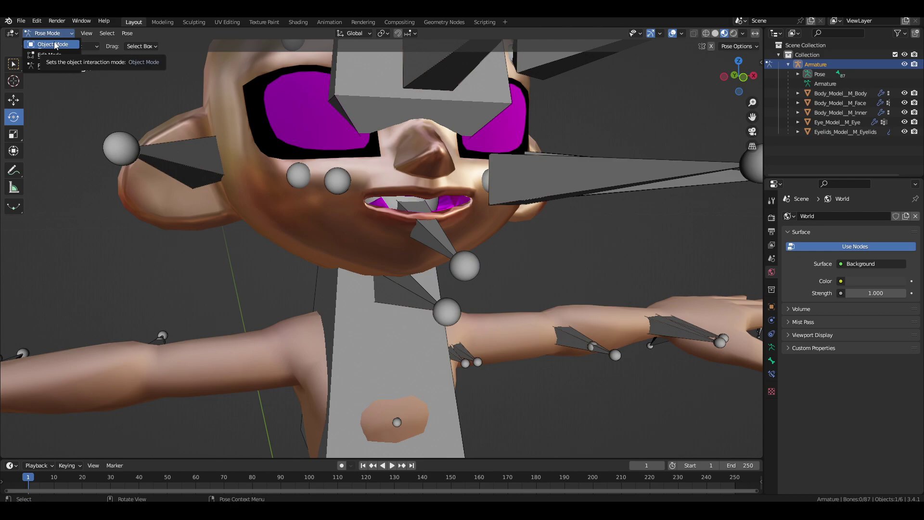
{"action": "left_click", "coordinate": [53, 44]}
{"action": "scroll", "coordinate": [597, 135], "scroll_direction": "down", "scroll_amount": 4}
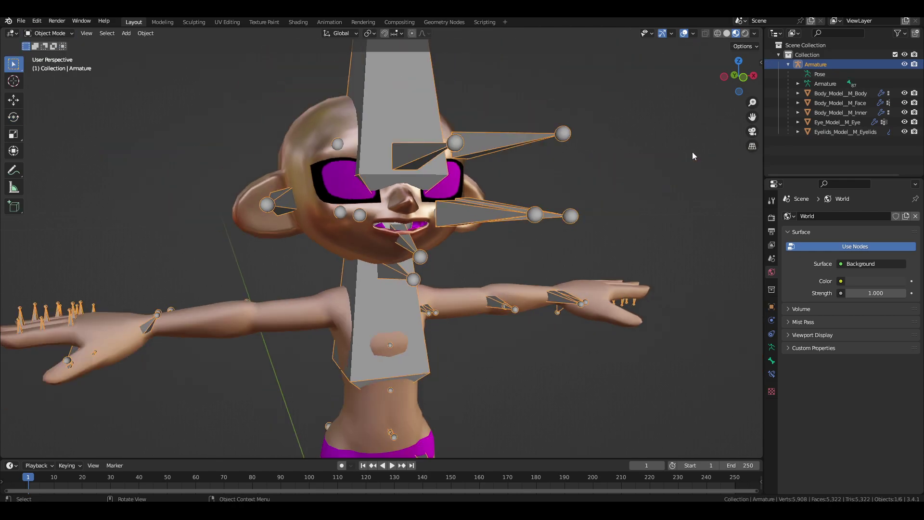
{"action": "left_click", "coordinate": [855, 103]}
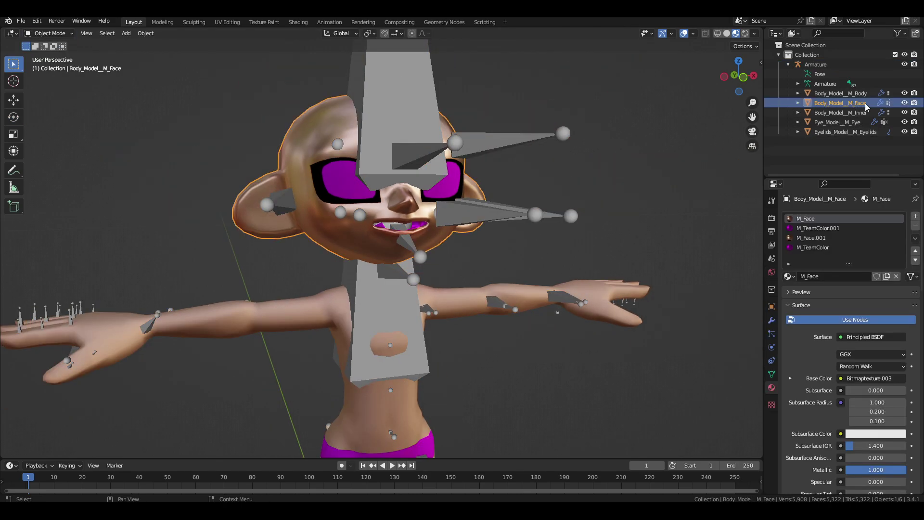
{"action": "left_click", "coordinate": [771, 321]}
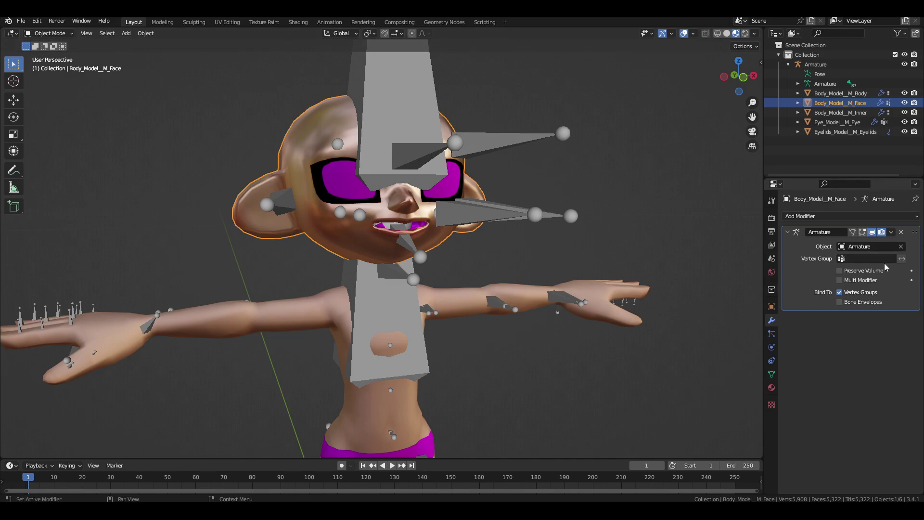
{"action": "left_click", "coordinate": [891, 232]}
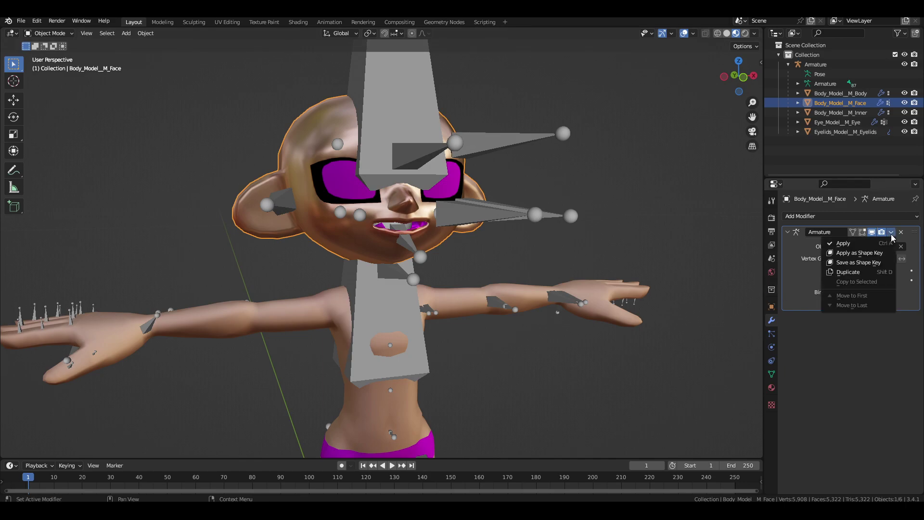
{"action": "left_click", "coordinate": [860, 263]}
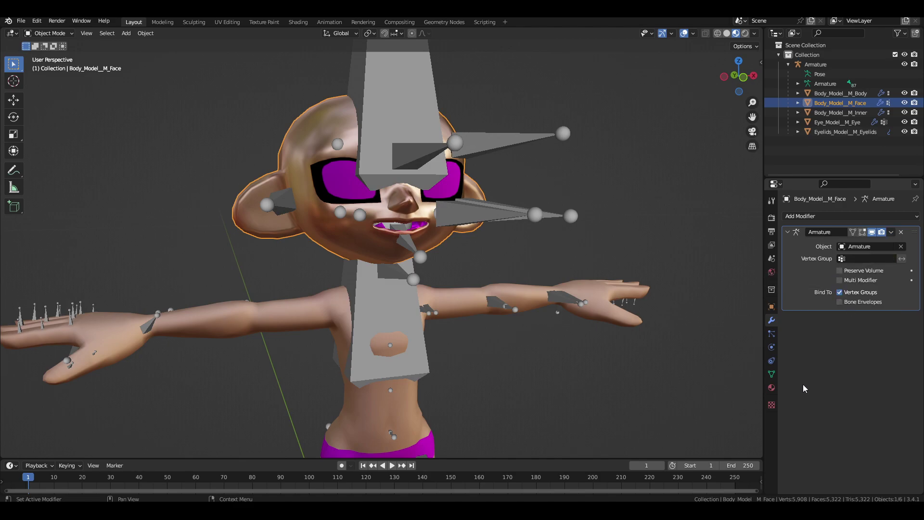
- Rename the face mesh's new Armature shape key under Basis to EE, leaving it at 0.000
{"action": "left_click", "coordinate": [771, 374]}
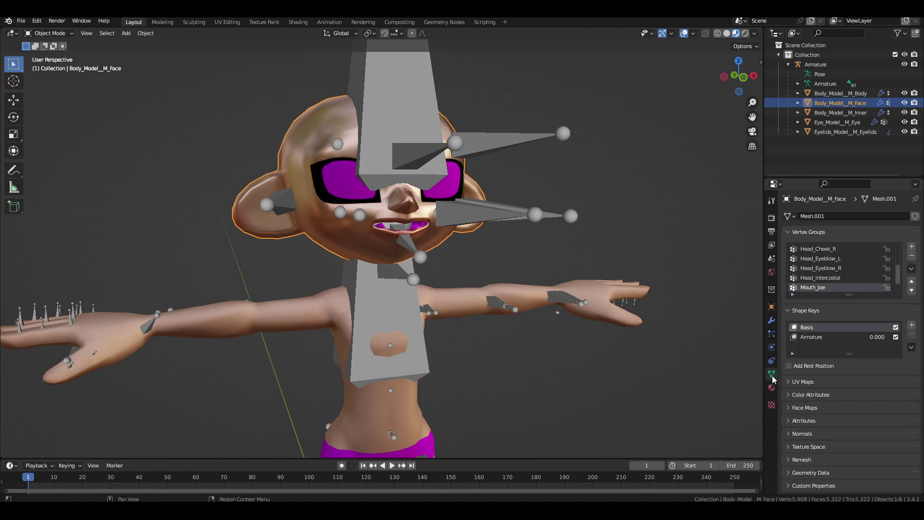
{"action": "left_click", "coordinate": [809, 337]}
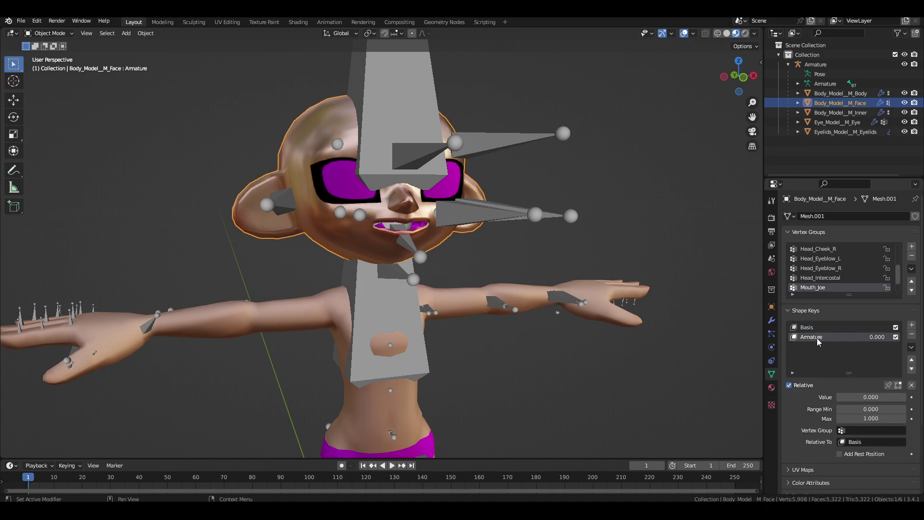
{"action": "type", "text": "EE"}
{"action": "key", "text": "Return"}
{"action": "middle_click_drag", "start_coordinate": [489, 262], "coordinate": [499, 231]}
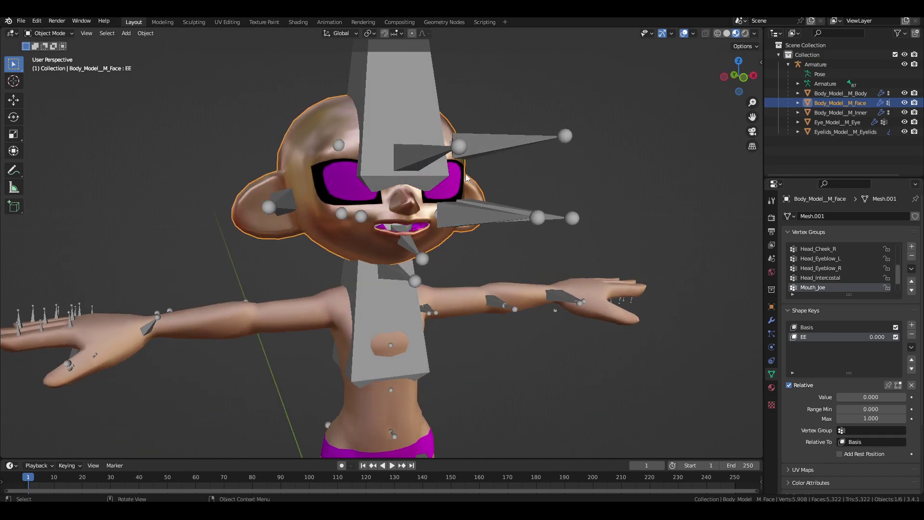
- Put the armature in Pose Mode and select all 87 bones
{"action": "left_click", "coordinate": [420, 93]}
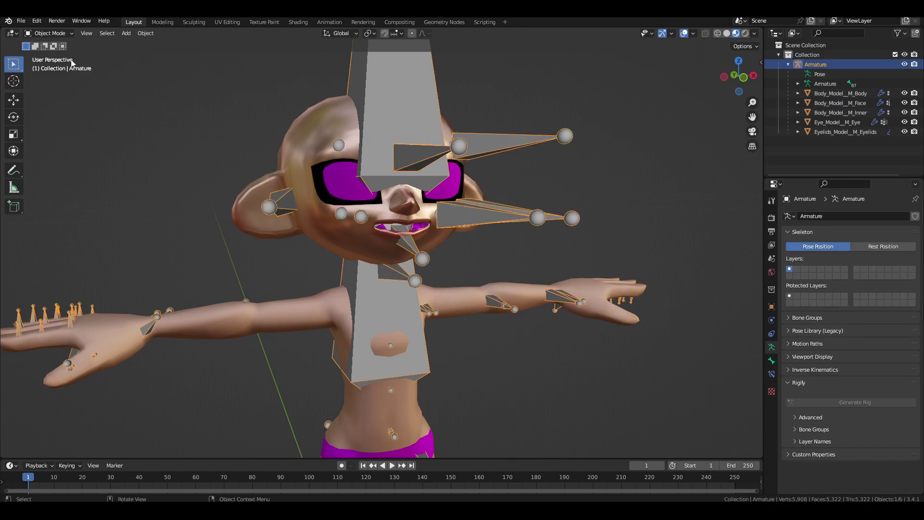
{"action": "left_click", "coordinate": [53, 36]}
{"action": "left_click", "coordinate": [52, 68]}
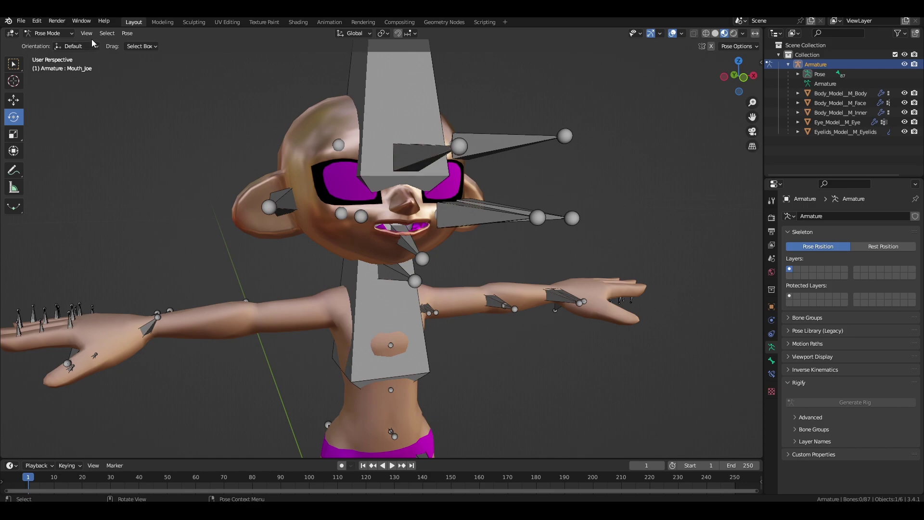
{"action": "left_click", "coordinate": [107, 33]}
{"action": "left_click", "coordinate": [122, 49]}
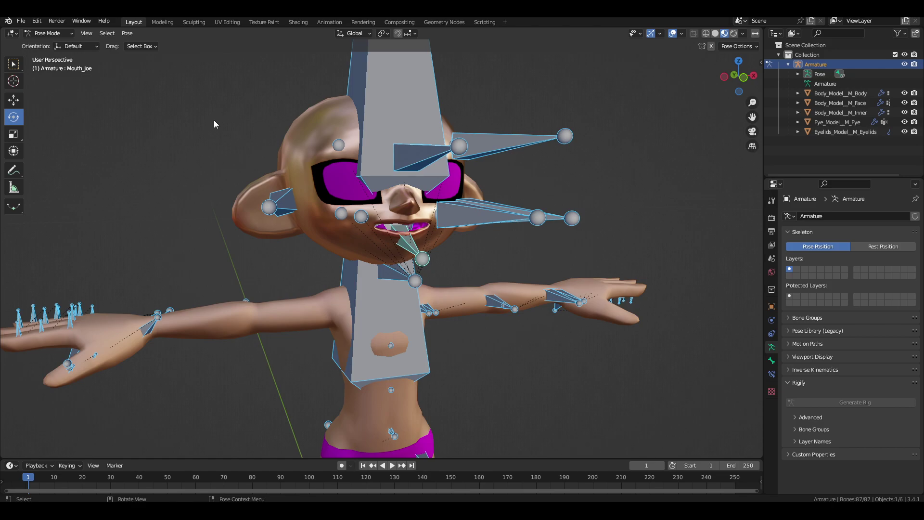
- Clear every bone's rotation, scale and location, then return to Object Mode
{"action": "key", "text": "alt+r"}
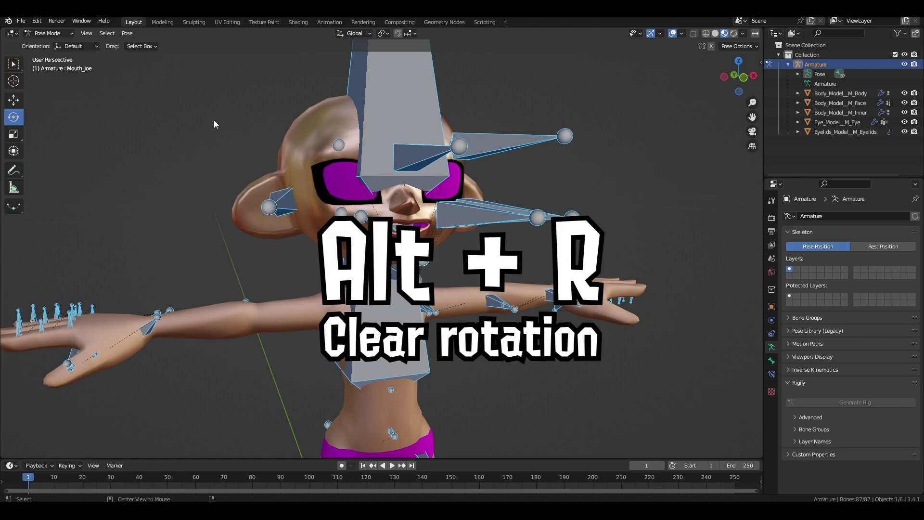
{"action": "key", "text": "alt+r"}
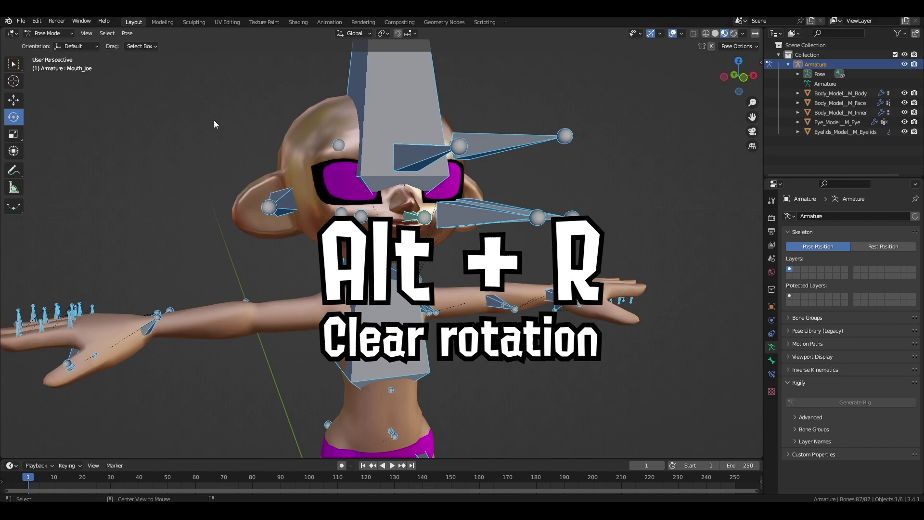
{"action": "key", "text": "alt+s"}
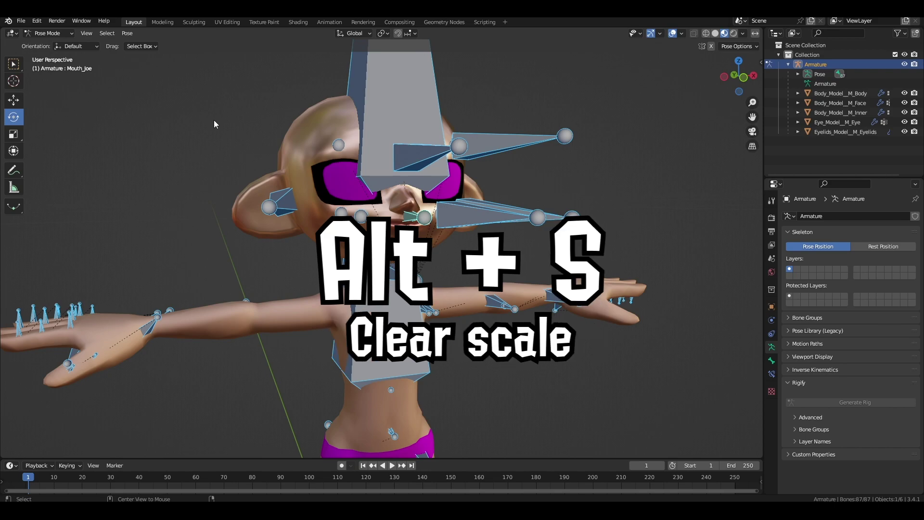
{"action": "key", "text": "alt+g"}
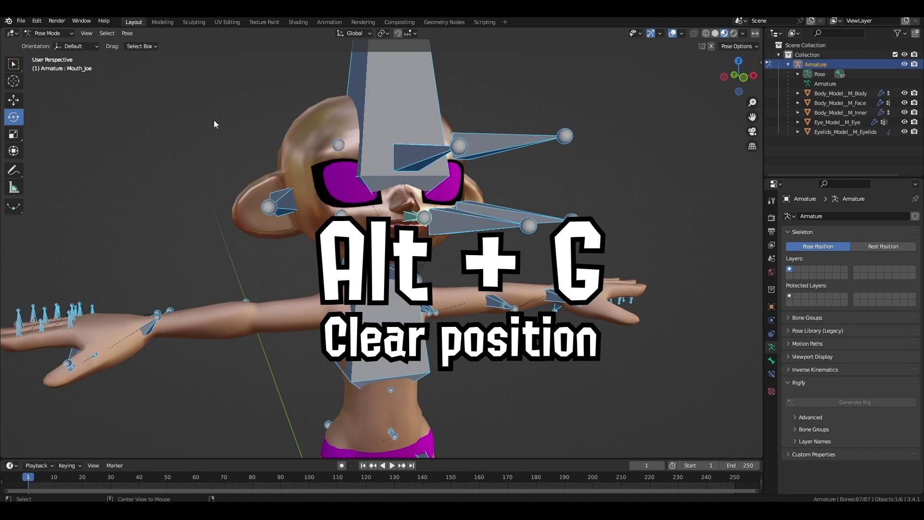
{"action": "left_click", "coordinate": [48, 33]}
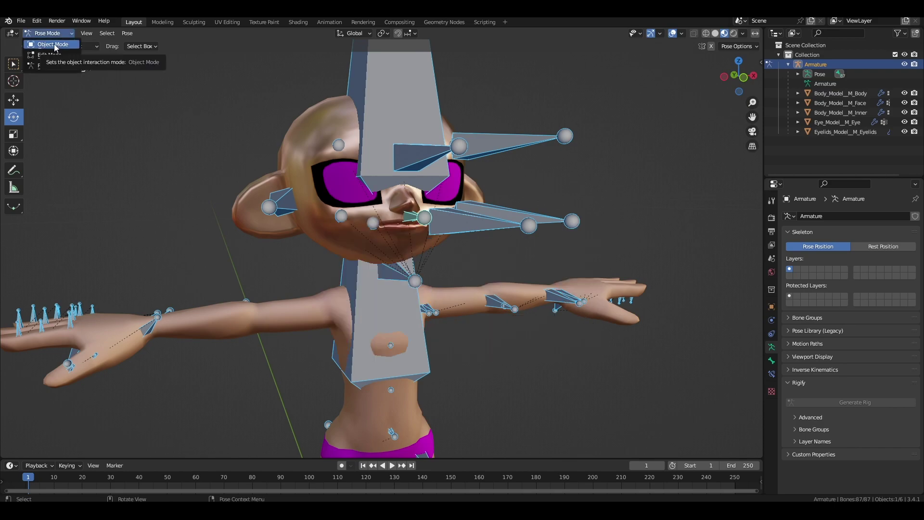
{"action": "left_click", "coordinate": [54, 44]}
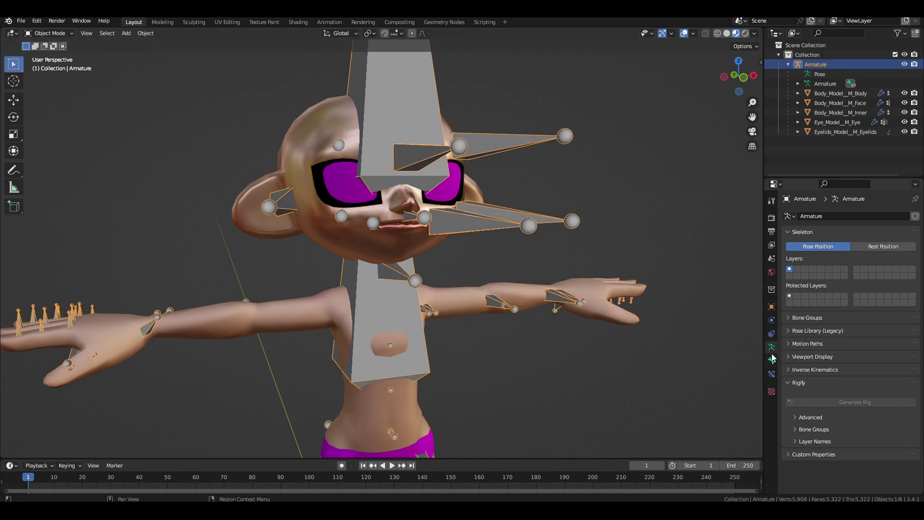
- Slide the EE shape key on Body_Model_M_Face to test the mouth, then reselect the armature
{"action": "left_click", "coordinate": [840, 103]}
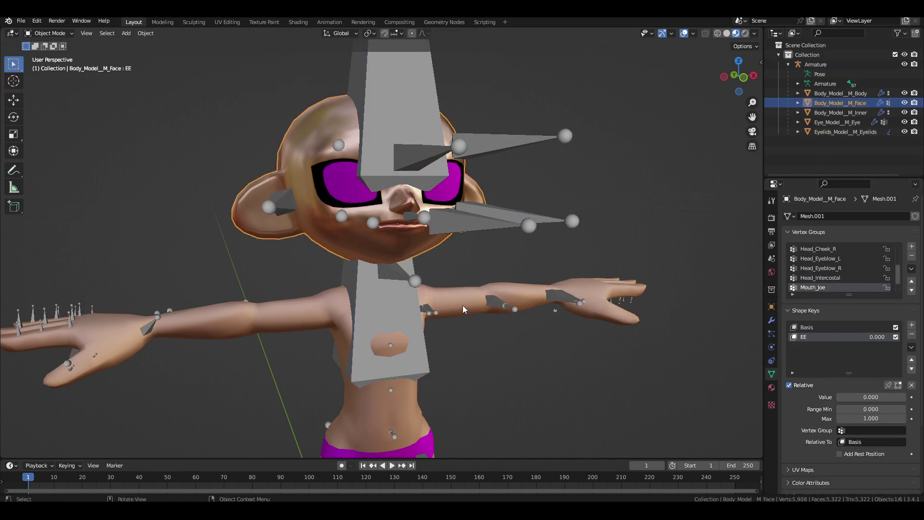
{"action": "scroll", "coordinate": [462, 305], "scroll_direction": "up", "scroll_amount": 2}
{"action": "mouse_move", "coordinate": [847, 397]}
{"action": "left_mouse_down"}
{"action": "mouse_move", "coordinate": [895, 397]}
{"action": "mouse_move", "coordinate": [836, 400]}
{"action": "left_mouse_up"}
{"action": "scroll", "coordinate": [523, 260], "scroll_direction": "down", "scroll_amount": 3}
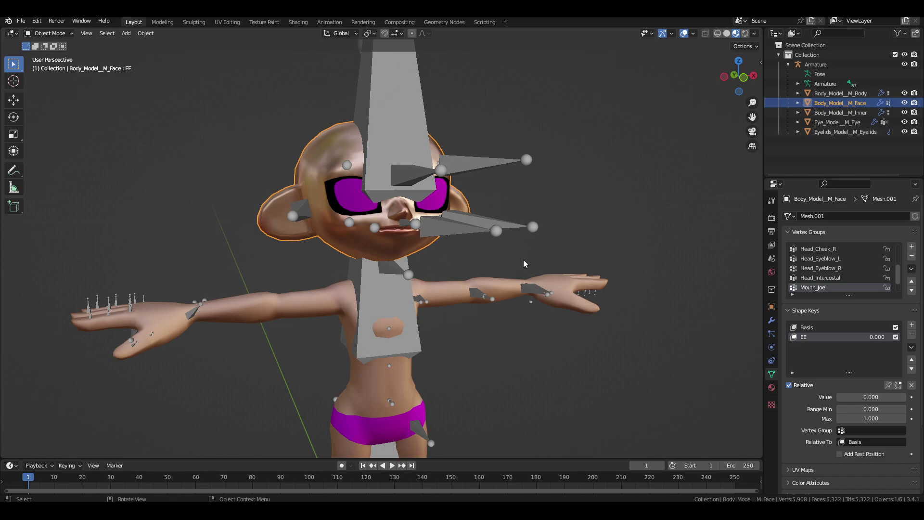
{"action": "scroll", "coordinate": [512, 254], "scroll_direction": "up", "scroll_amount": 6}
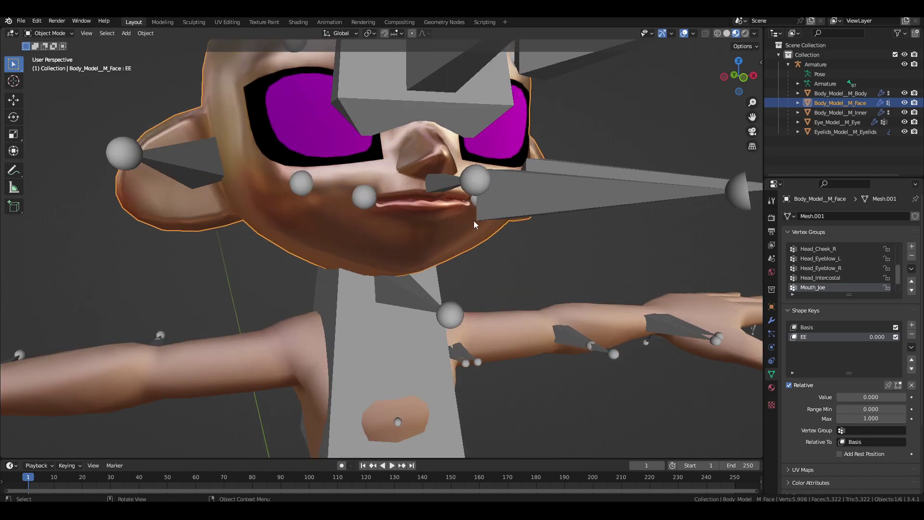
{"action": "left_click", "coordinate": [506, 201]}
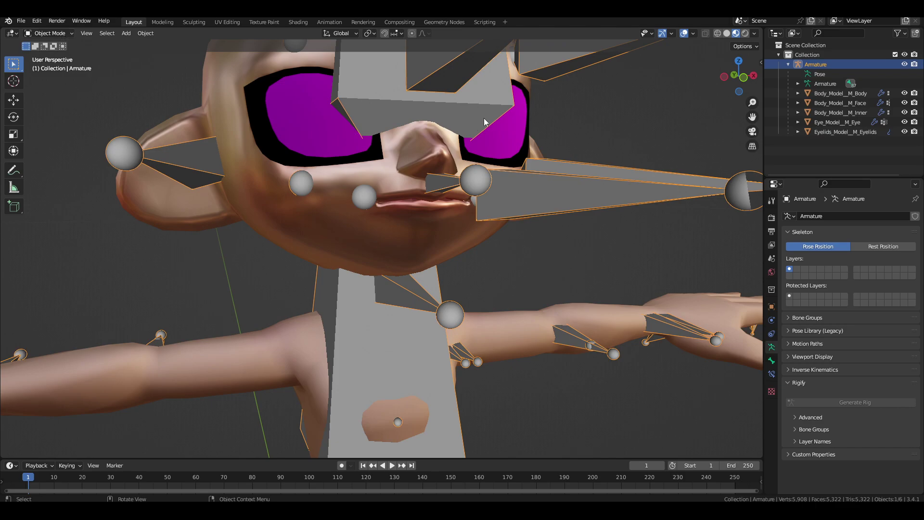
- Enter Pose Mode and rotate the Mouth_Joe jaw bone downward to open the jaw
{"action": "left_click", "coordinate": [50, 34]}
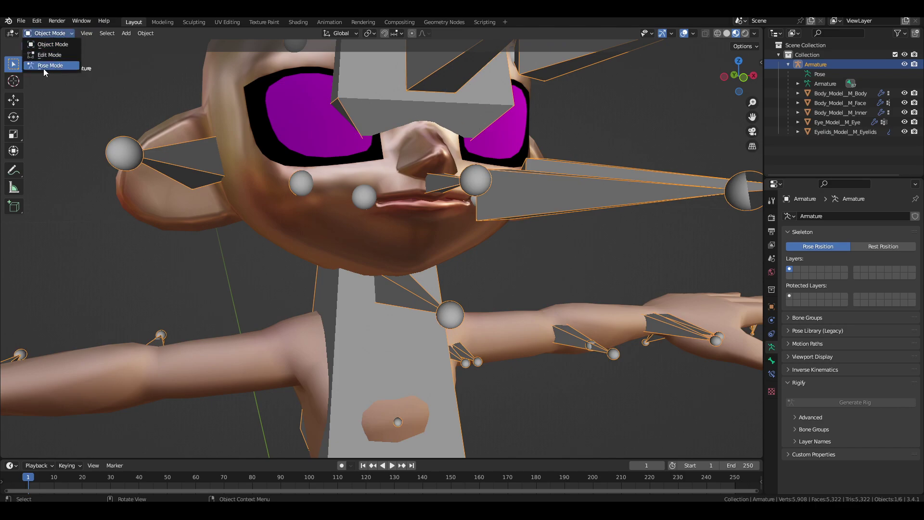
{"action": "left_click", "coordinate": [43, 67]}
{"action": "left_click", "coordinate": [438, 186]}
{"action": "middle_click_drag", "start_coordinate": [439, 186], "coordinate": [476, 187]}
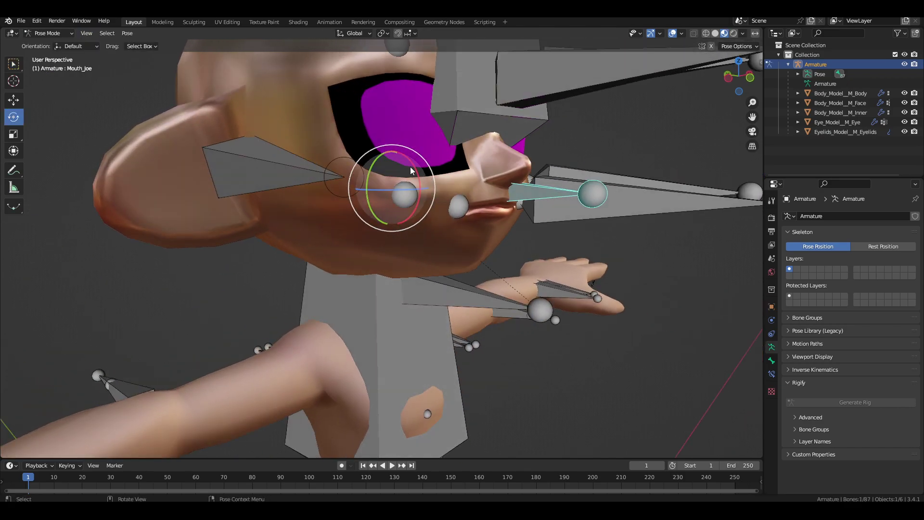
{"action": "left_click_drag", "start_coordinate": [413, 165], "coordinate": [471, 214]}
{"action": "middle_click_drag", "start_coordinate": [523, 249], "coordinate": [447, 202]}
- Move both mouth-corner bones vertically, front-to-back and sideways
{"action": "left_click", "coordinate": [442, 199]}
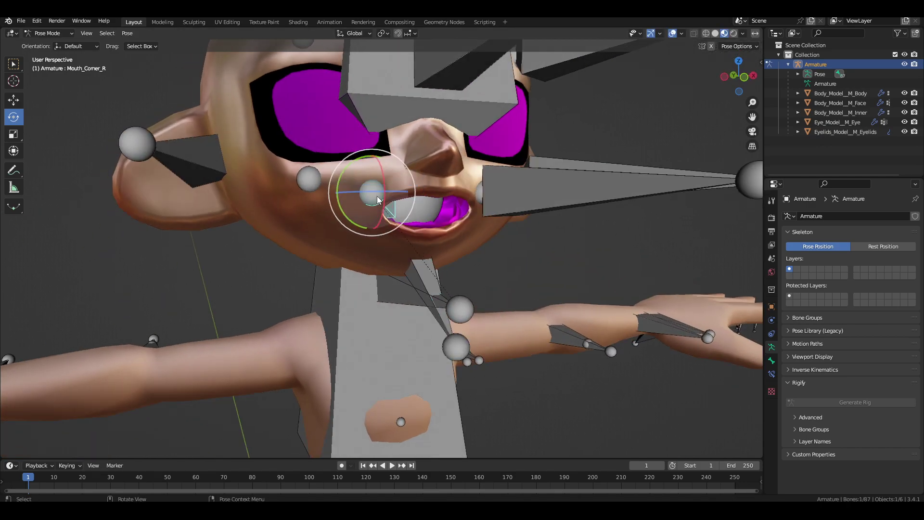
{"action": "left_click", "coordinate": [517, 198], "text": "shift"}
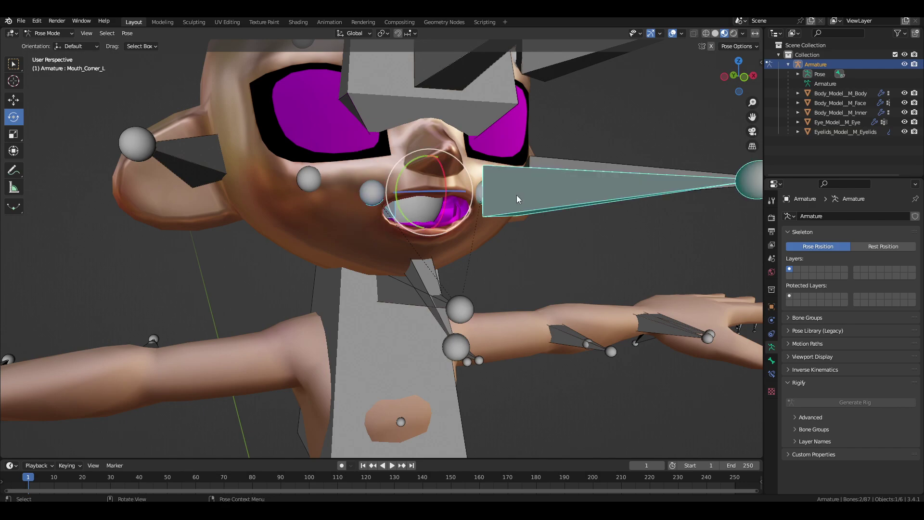
{"action": "middle_click_drag", "start_coordinate": [516, 199], "coordinate": [484, 240]}
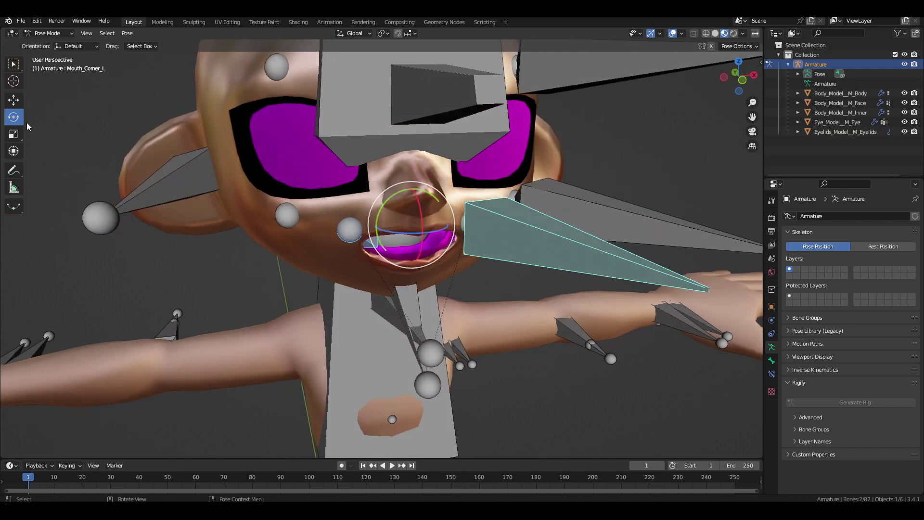
{"action": "left_click", "coordinate": [16, 102]}
{"action": "middle_click_drag", "start_coordinate": [346, 229], "coordinate": [504, 171]}
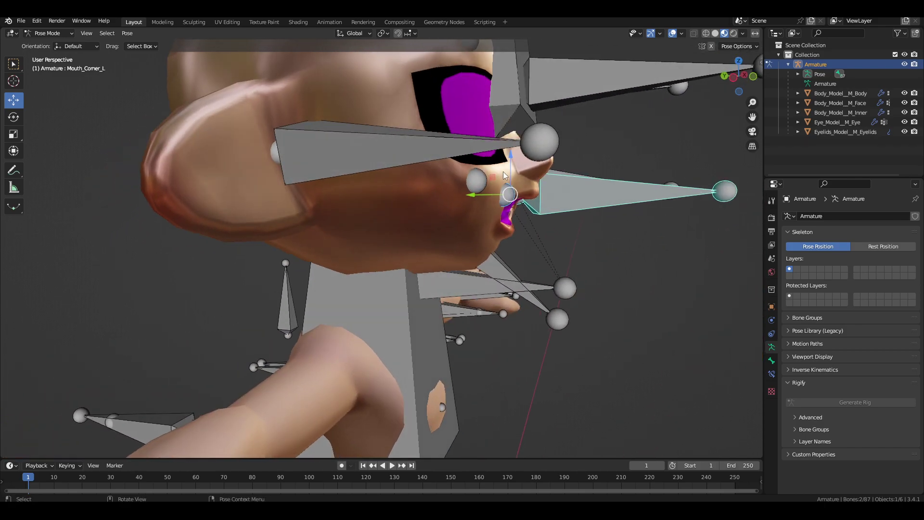
{"action": "left_click_drag", "start_coordinate": [510, 161], "coordinate": [511, 175]}
{"action": "left_click_drag", "start_coordinate": [473, 212], "coordinate": [509, 206]}
{"action": "mouse_move", "coordinate": [510, 206]}
{"action": "middle_mouse_down"}
{"action": "mouse_move", "coordinate": [524, 208]}
{"action": "mouse_move", "coordinate": [498, 215]}
{"action": "middle_mouse_up"}
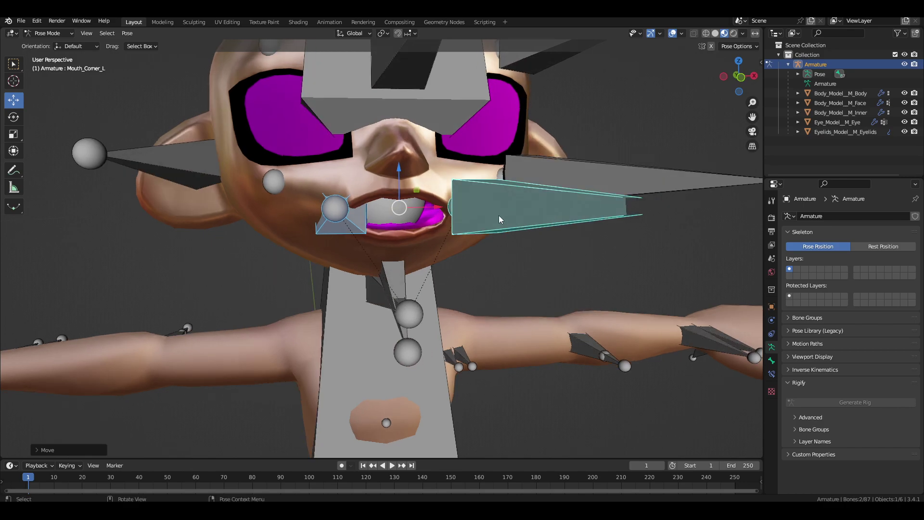
{"action": "left_click_drag", "start_coordinate": [492, 207], "coordinate": [457, 208]}
- Shift Mouth_Corner_R sideways, then push both mouth corners front-to-back
{"action": "left_click", "coordinate": [344, 212]}
{"action": "left_click_drag", "start_coordinate": [362, 208], "coordinate": [389, 208]}
{"action": "middle_click_drag", "start_coordinate": [389, 208], "coordinate": [572, 213]}
{"action": "left_click", "coordinate": [572, 212], "text": "shift"}
{"action": "left_click_drag", "start_coordinate": [489, 206], "coordinate": [495, 207]}
{"action": "middle_click_drag", "start_coordinate": [494, 207], "coordinate": [493, 228]}
- Lower the cheek wedge and Head_Cheek_R bones, and shift the mouth sphere and left corner front-to-back
{"action": "left_click", "coordinate": [491, 217]}
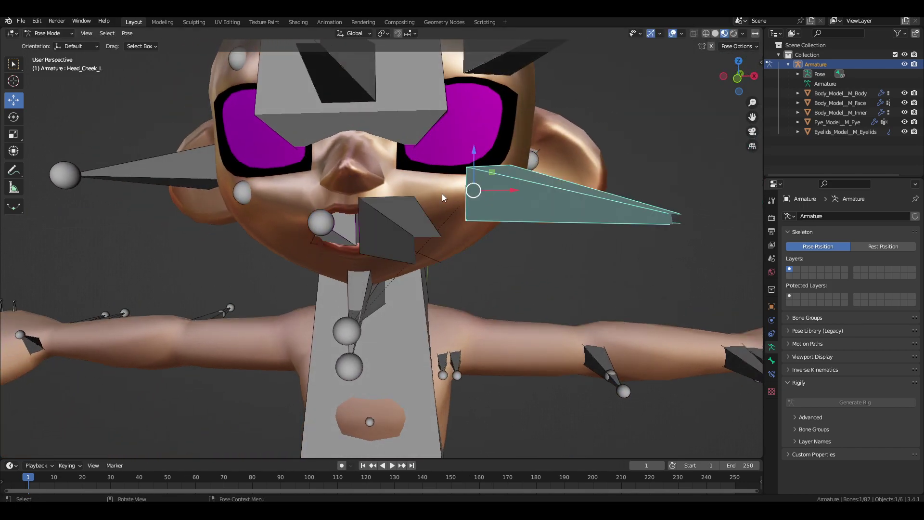
{"action": "left_click", "coordinate": [242, 192], "text": "shift"}
{"action": "left_click_drag", "start_coordinate": [357, 160], "coordinate": [355, 165]}
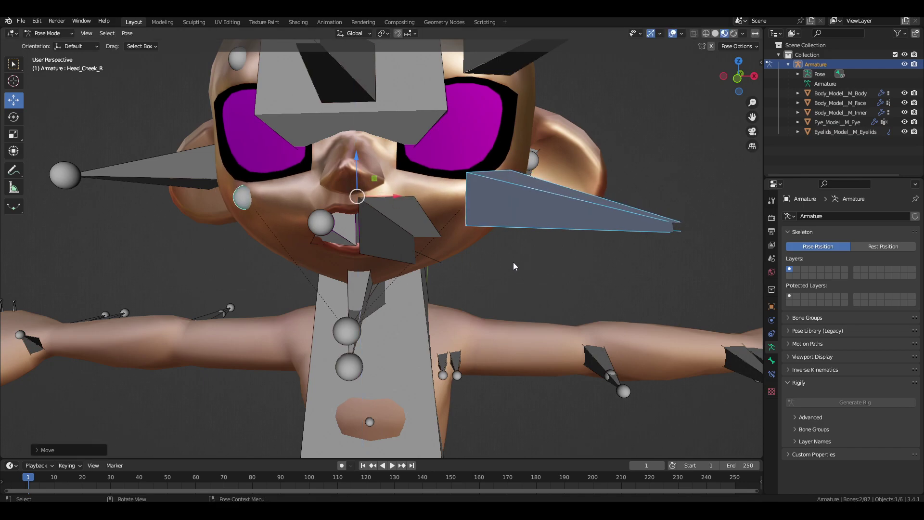
{"action": "middle_click_drag", "start_coordinate": [515, 266], "coordinate": [484, 211]}
{"action": "left_click", "coordinate": [449, 202]}
{"action": "left_click", "coordinate": [491, 204], "text": "shift"}
{"action": "left_click_drag", "start_coordinate": [484, 211], "coordinate": [586, 227]}
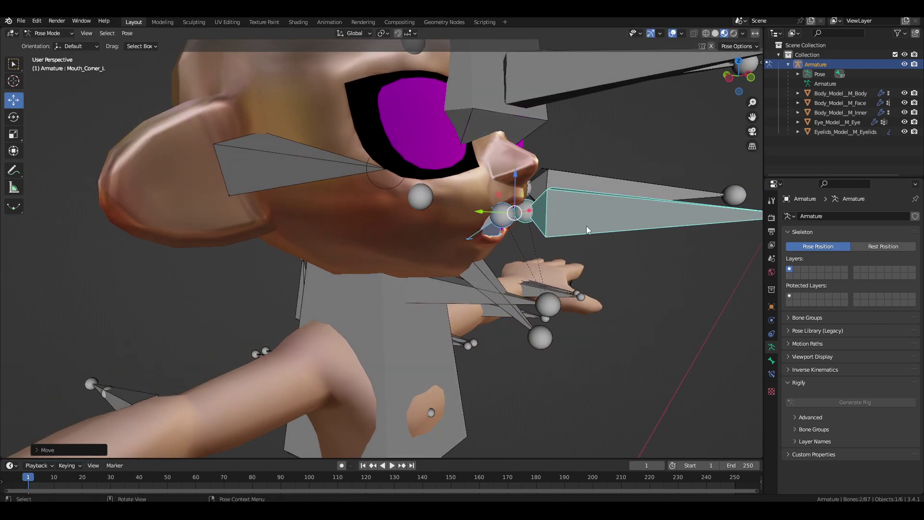
- Move the mouth wedge and mouth-corner bones sideways along the X axis
{"action": "middle_click_drag", "start_coordinate": [586, 226], "coordinate": [525, 220]}
{"action": "left_click", "coordinate": [458, 211]}
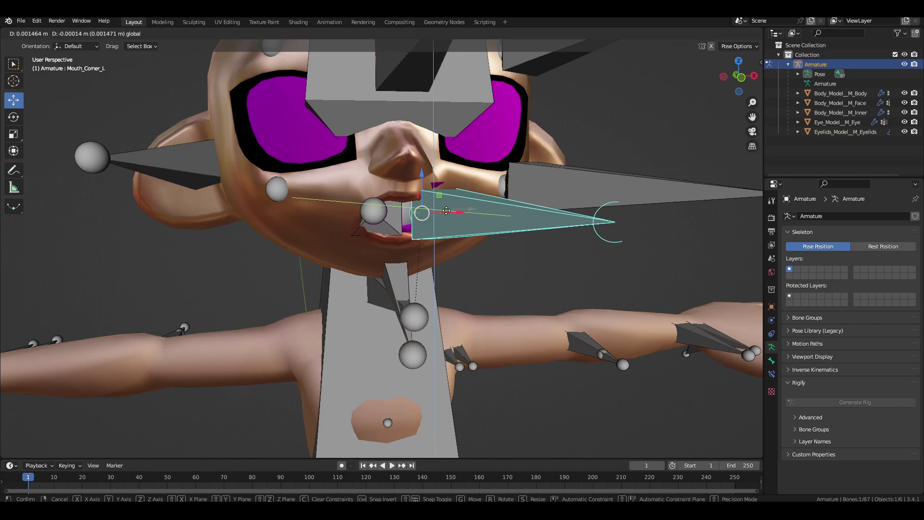
{"action": "left_click_drag", "start_coordinate": [447, 210], "coordinate": [452, 208]}
{"action": "left_click", "coordinate": [377, 210]}
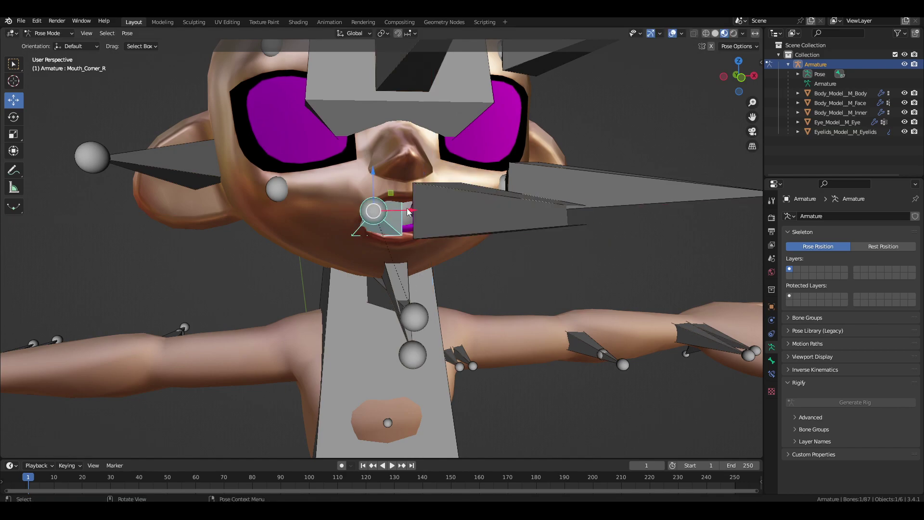
{"action": "key", "text": "g"}
{"action": "key", "text": "x"}
{"action": "left_click", "coordinate": [408, 286]}
- Rotate the Mouth_Joe jaw bone back up to about −13.23°
{"action": "left_click", "coordinate": [408, 286]}
{"action": "middle_click_drag", "start_coordinate": [408, 285], "coordinate": [539, 265]}
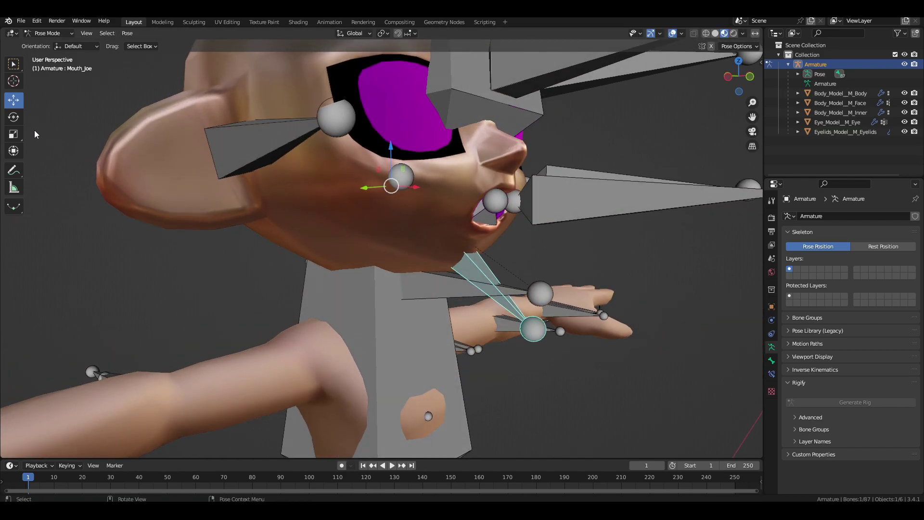
{"action": "left_click", "coordinate": [14, 117]}
{"action": "left_click_drag", "start_coordinate": [411, 176], "coordinate": [89, 164]}
- Hide and reshow the armature to check the rounded open-mouth shape
{"action": "left_click", "coordinate": [906, 65]}
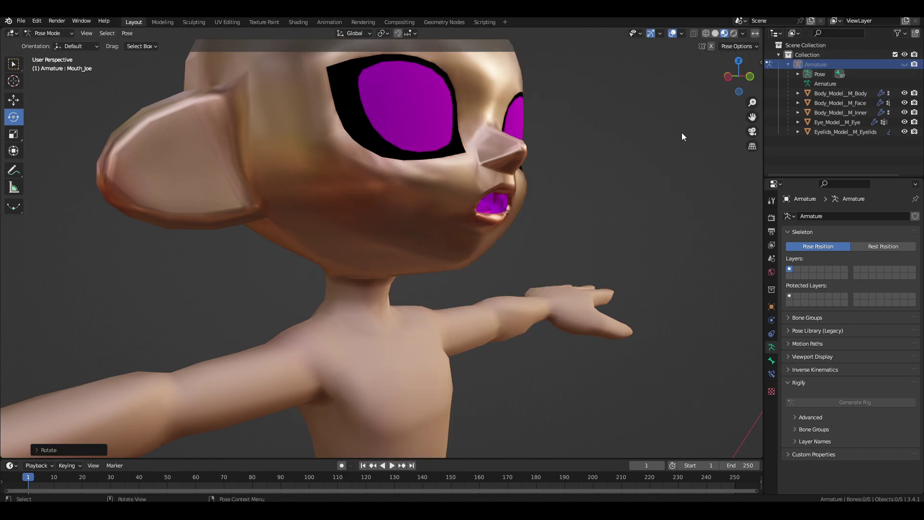
{"action": "middle_click_drag", "start_coordinate": [681, 132], "coordinate": [584, 136]}
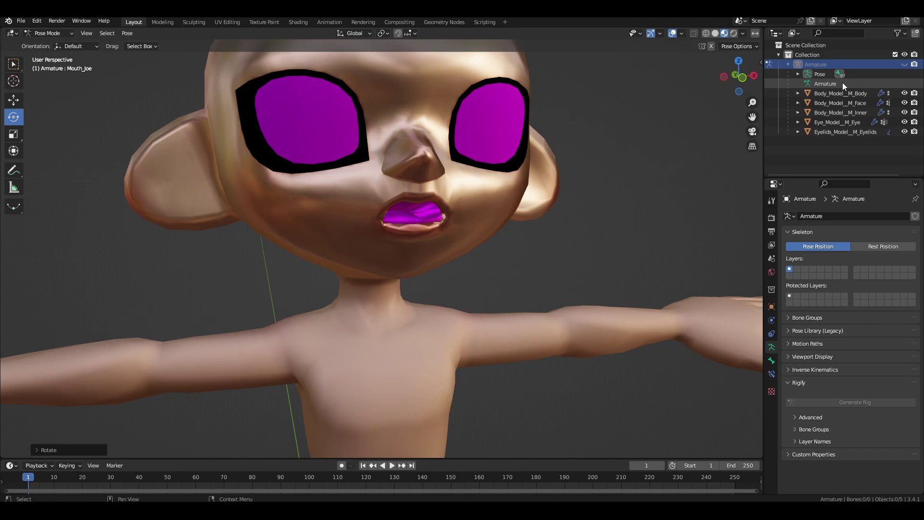
{"action": "left_click", "coordinate": [905, 64]}
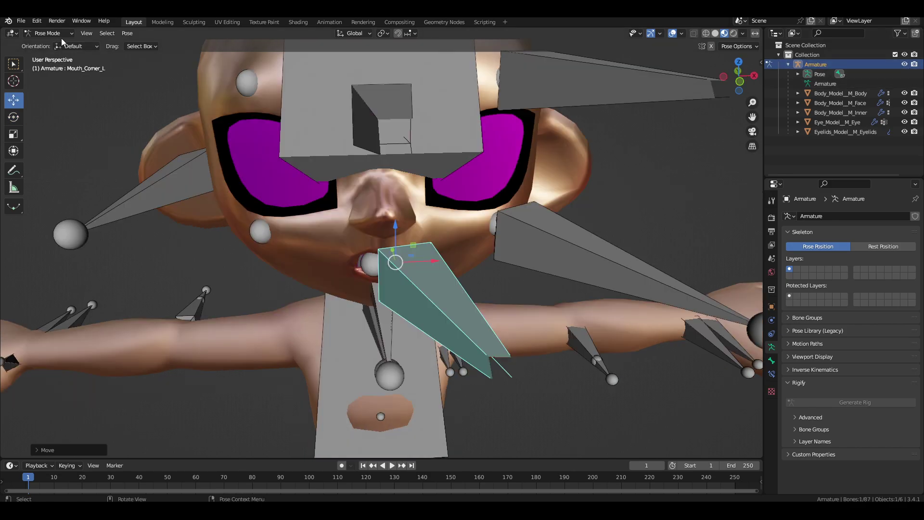
{"action": "scroll", "coordinate": [272, 200], "scroll_direction": "down", "scroll_amount": 4}
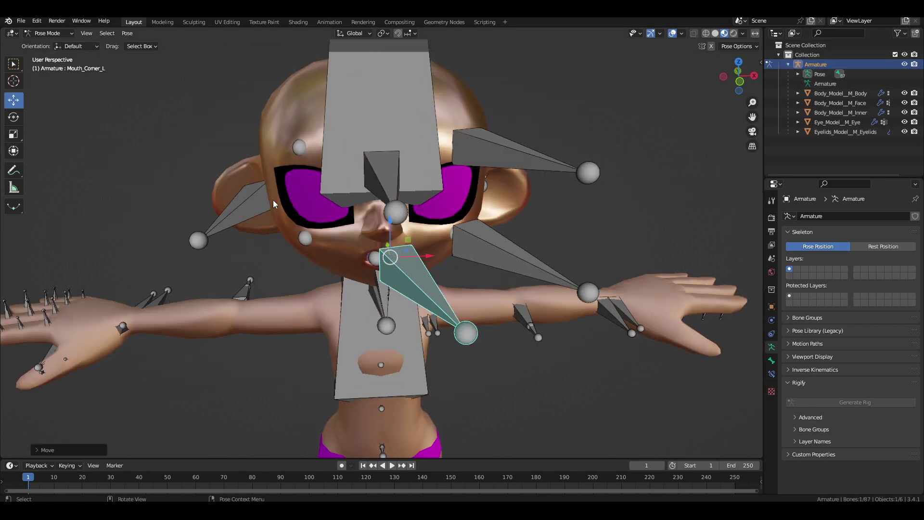
{"action": "middle_click_drag", "start_coordinate": [273, 200], "coordinate": [378, 137]}
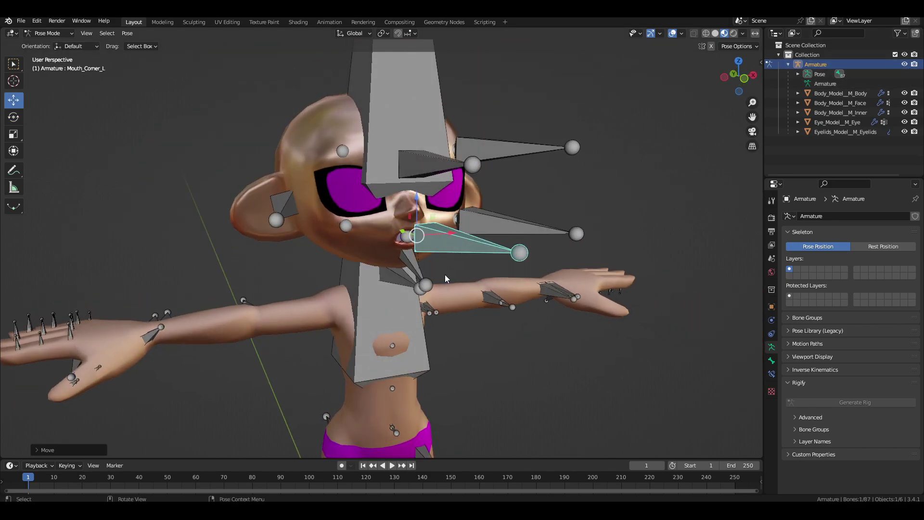
- In Object Mode, apply the face mesh's Armature modifier as a shape key
{"action": "left_click", "coordinate": [48, 34]}
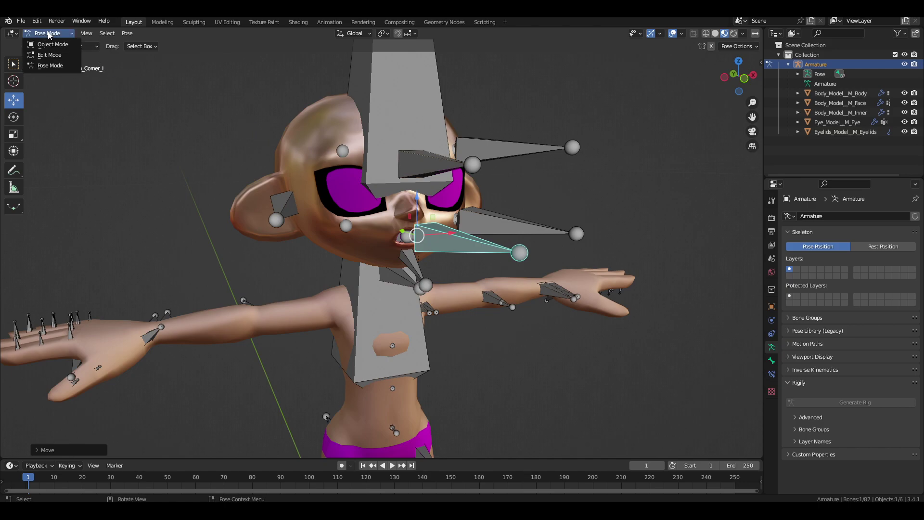
{"action": "left_click", "coordinate": [52, 44]}
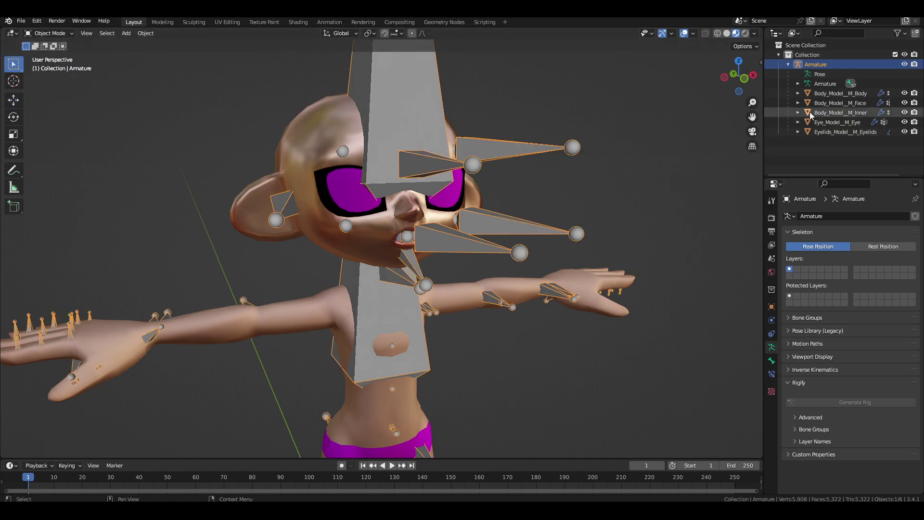
{"action": "left_click", "coordinate": [824, 103]}
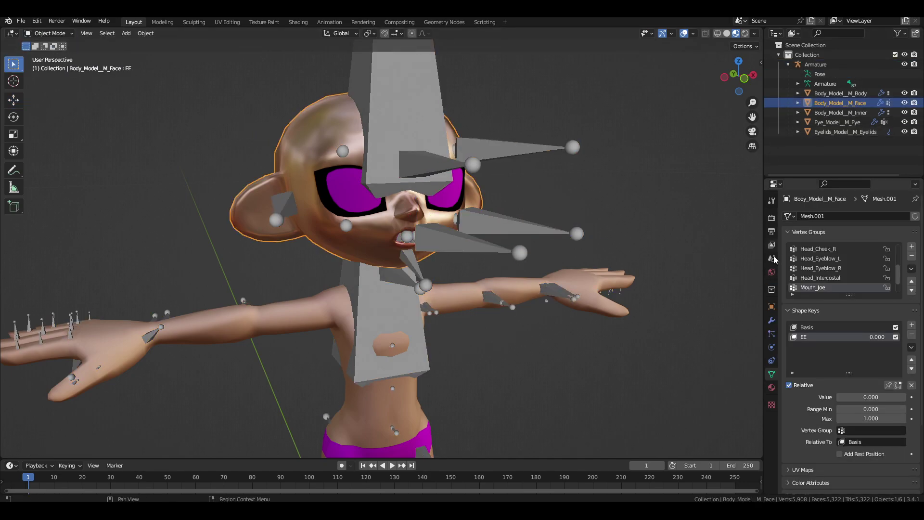
{"action": "left_click", "coordinate": [772, 321]}
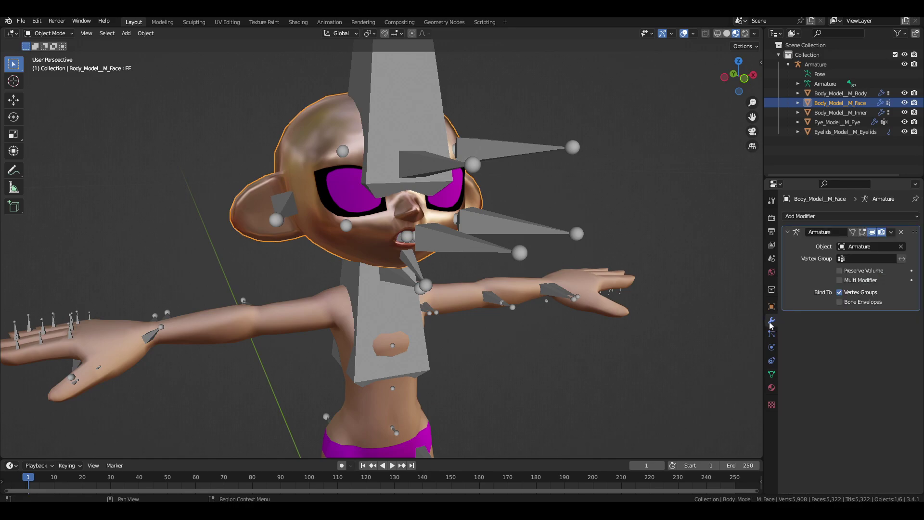
{"action": "left_click", "coordinate": [891, 232]}
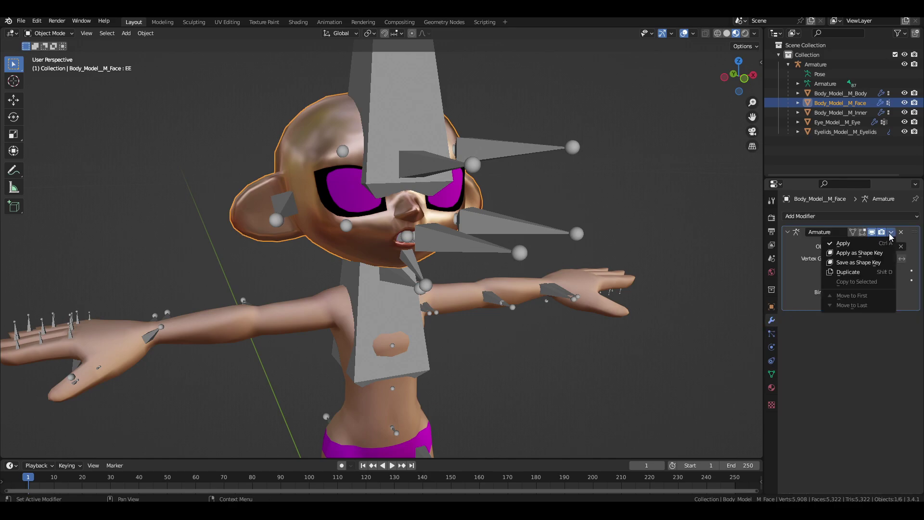
- Rename the new Armature shape key to OO
{"action": "left_click", "coordinate": [771, 377]}
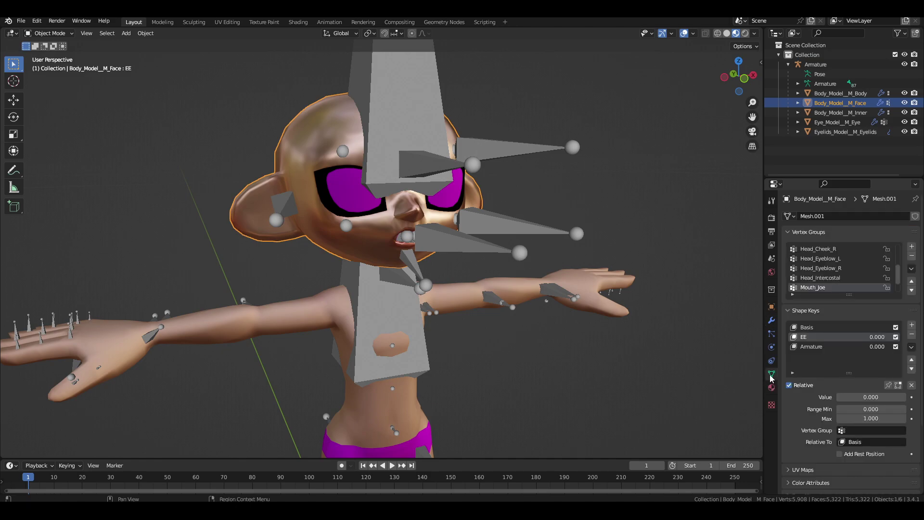
{"action": "left_click", "coordinate": [818, 348]}
{"action": "double_click", "coordinate": [818, 348]}
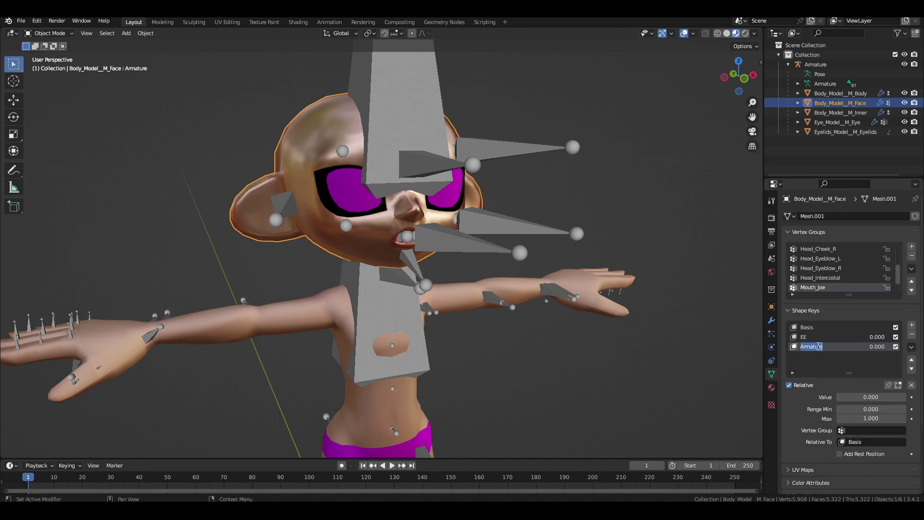
{"action": "type", "text": "OO"}
{"action": "key", "text": "Return"}
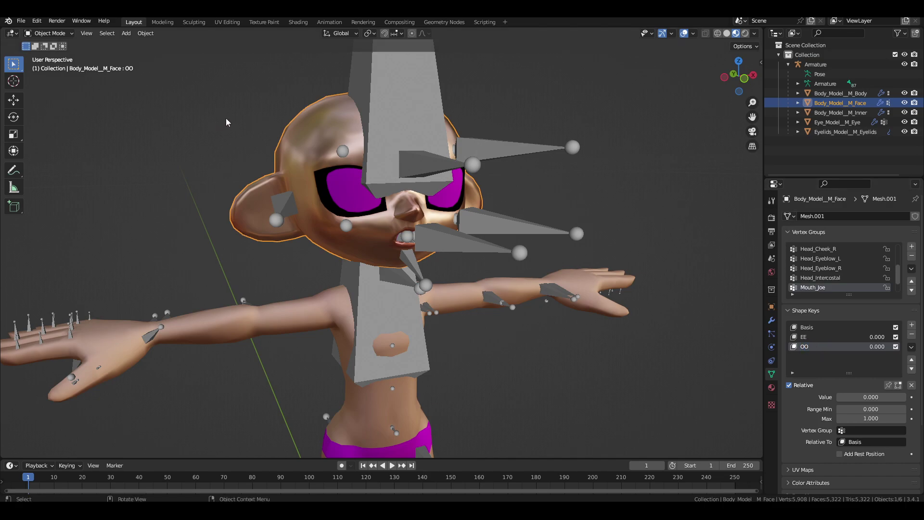
- Put the armature in Pose Mode and select all its bones
{"action": "left_click", "coordinate": [403, 85]}
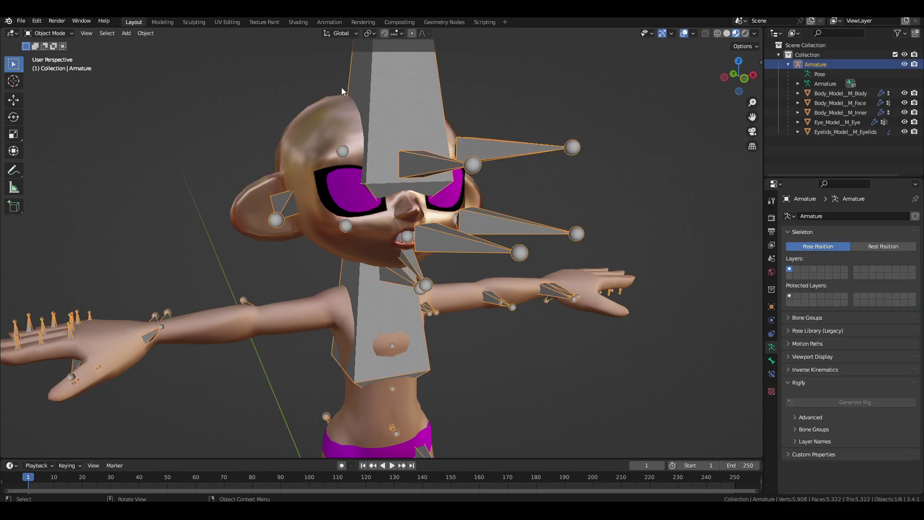
{"action": "left_click", "coordinate": [53, 33]}
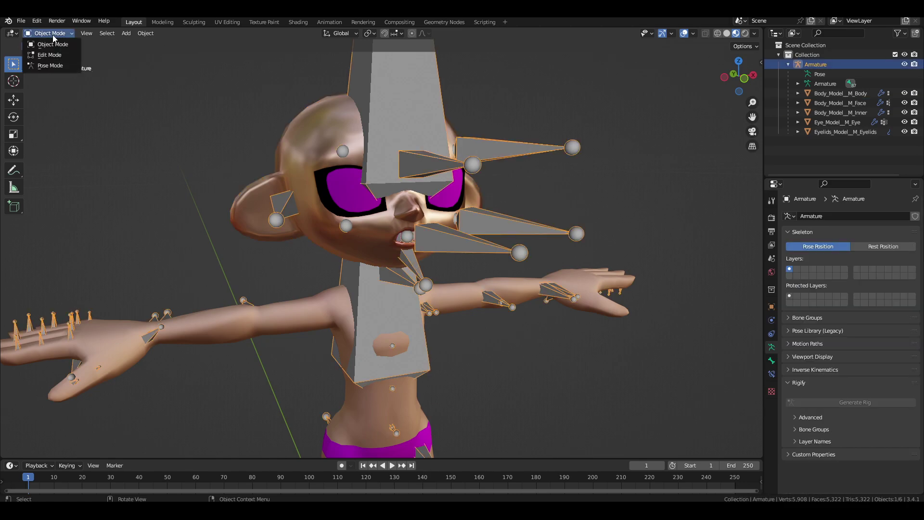
{"action": "left_click", "coordinate": [48, 65]}
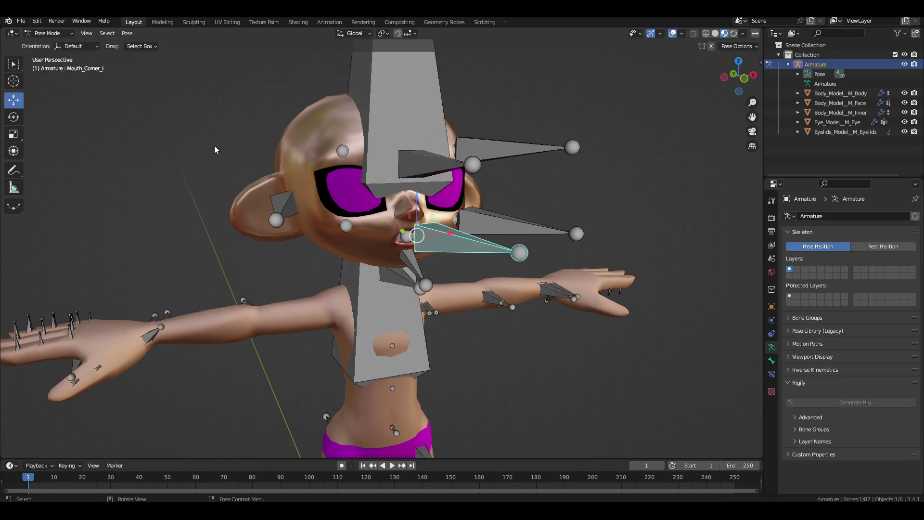
{"action": "key", "text": "a"}
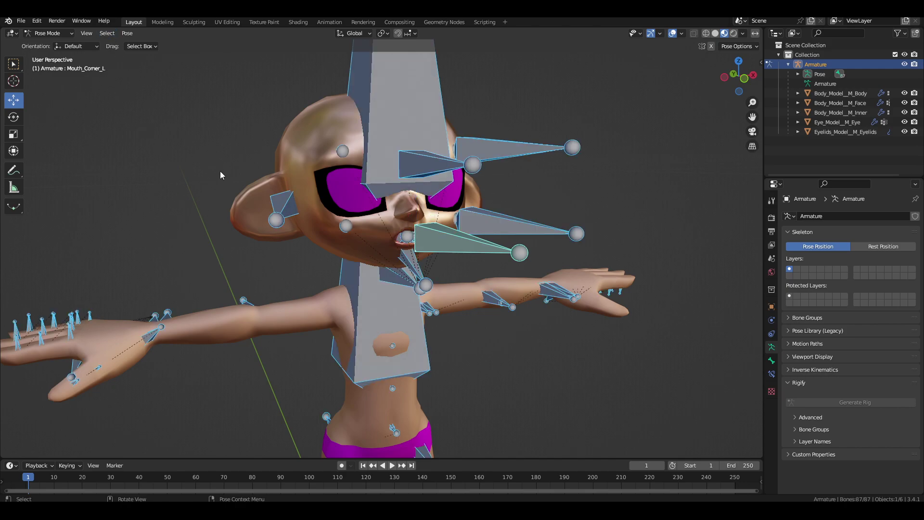
{"action": "left_click", "coordinate": [106, 34]}
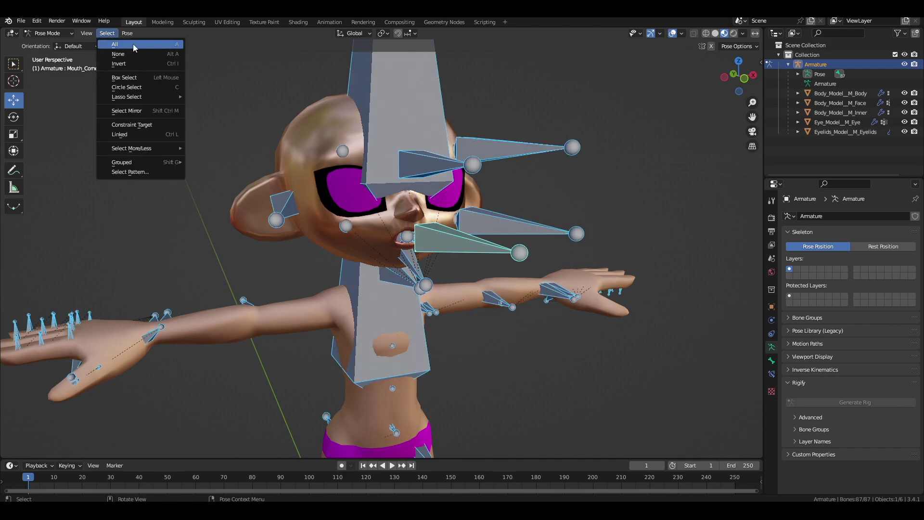
{"action": "left_click", "coordinate": [126, 45]}
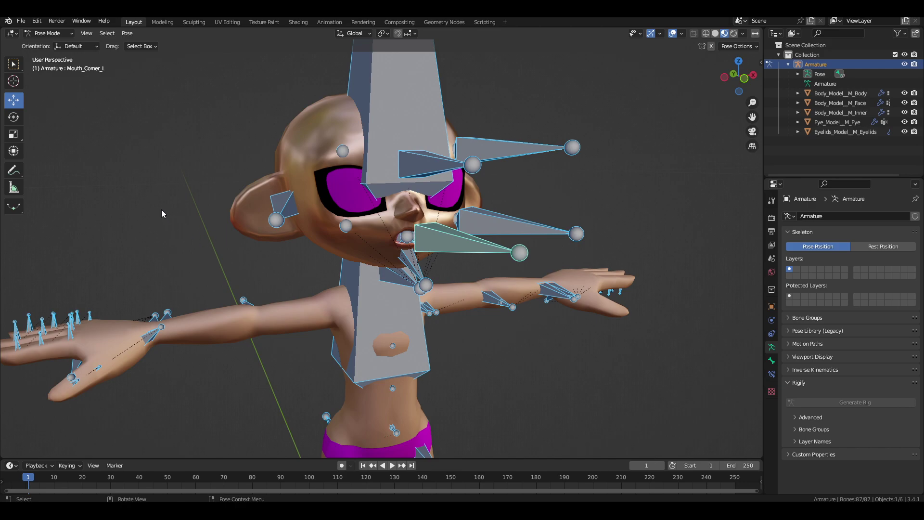
- Clear all bone rotations and scales, then return to Object Mode with the face mesh selected
{"action": "key", "text": "alt+r"}
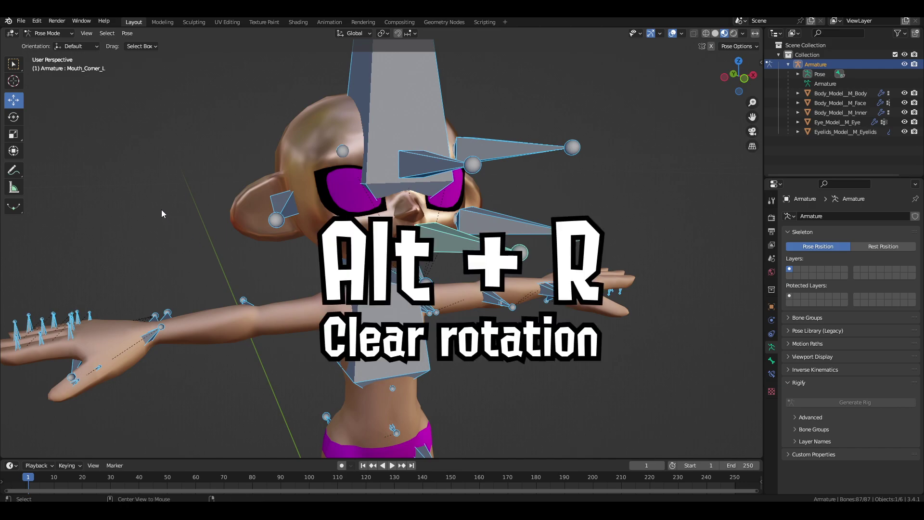
{"action": "key", "text": "alt+r"}
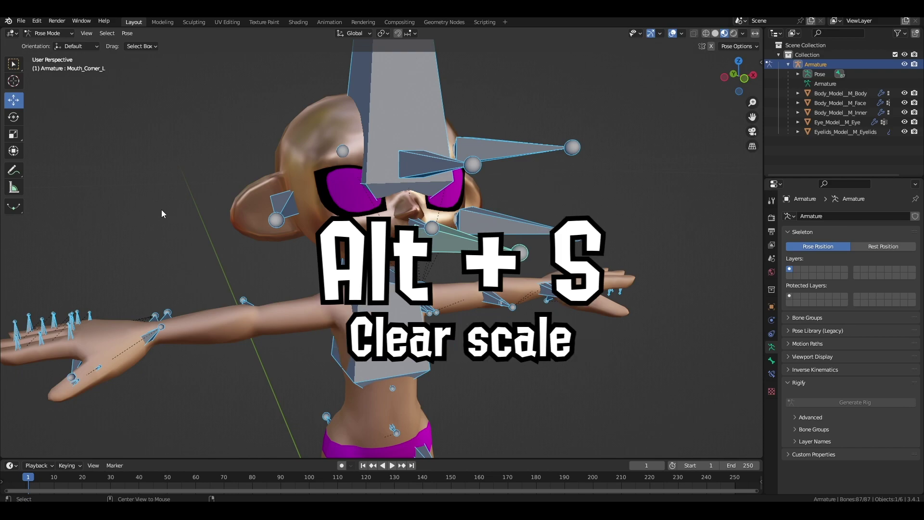
{"action": "key", "text": "alt+s"}
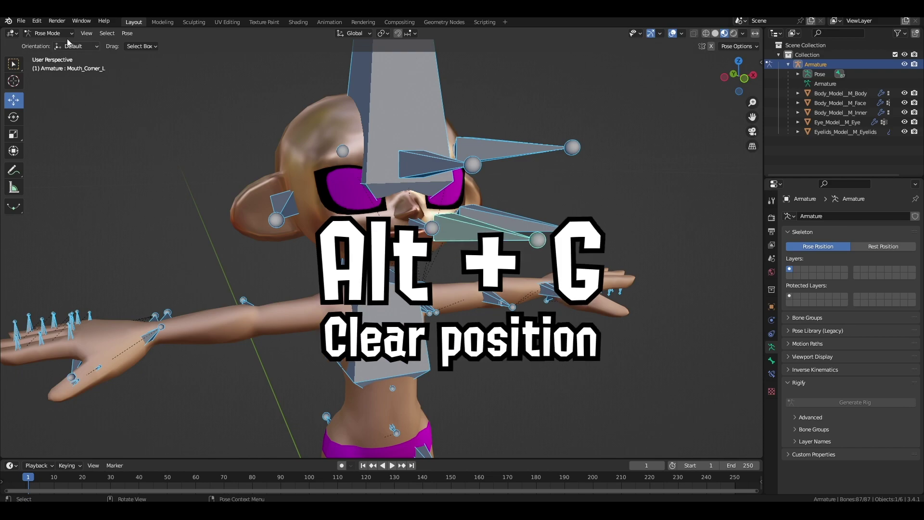
{"action": "left_click", "coordinate": [53, 33]}
{"action": "left_click", "coordinate": [52, 46]}
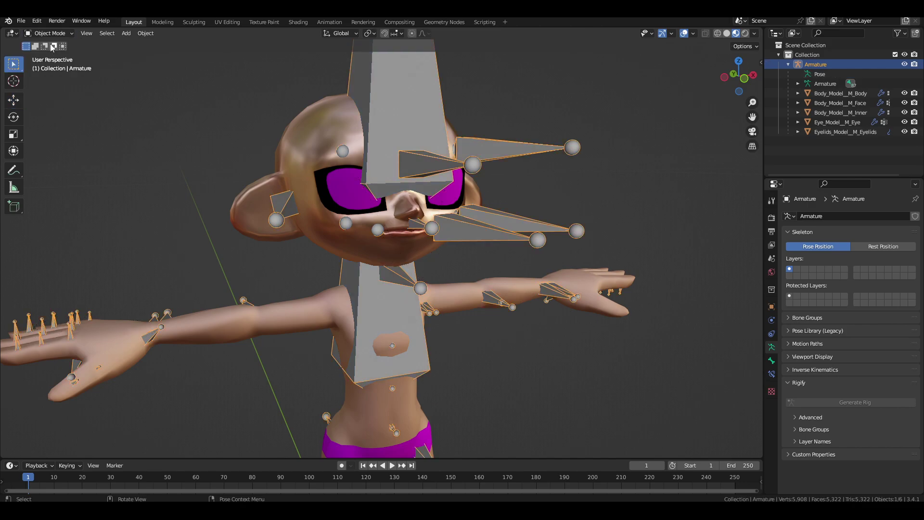
{"action": "left_click", "coordinate": [839, 102]}
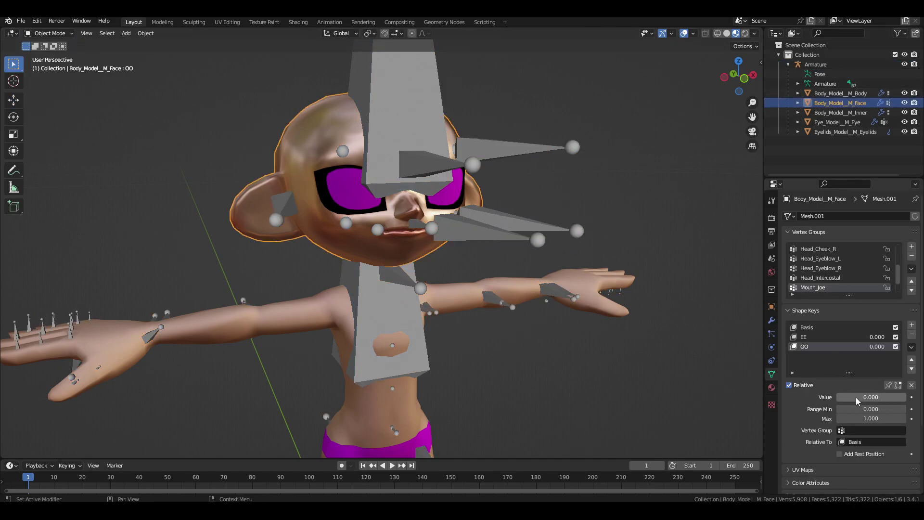
- Hide the armature and preview the OO shape key at full strength and back to zero
{"action": "left_click", "coordinate": [905, 65]}
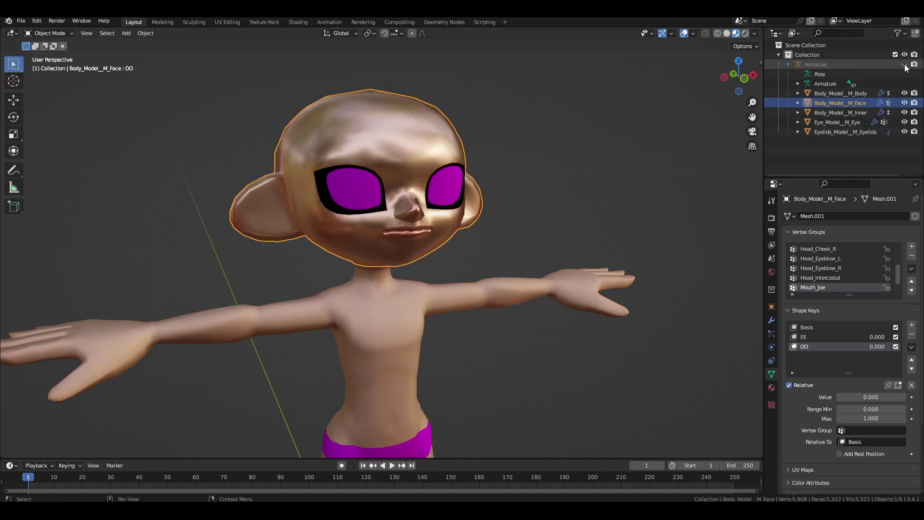
{"action": "scroll", "coordinate": [526, 331], "scroll_direction": "up", "scroll_amount": 3}
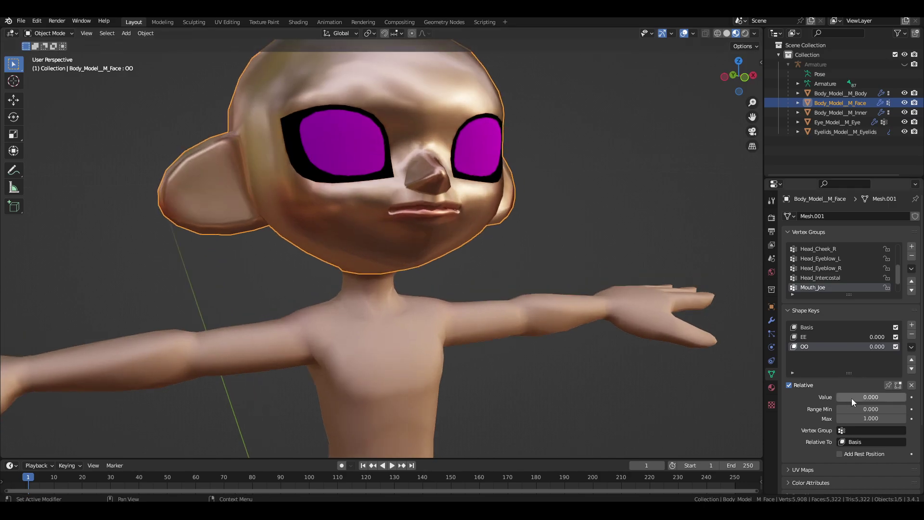
{"action": "mouse_move", "coordinate": [852, 401]}
{"action": "left_mouse_down"}
{"action": "mouse_move", "coordinate": [904, 401]}
{"action": "mouse_move", "coordinate": [840, 402]}
{"action": "left_mouse_up"}
{"action": "middle_click_drag", "start_coordinate": [602, 337], "coordinate": [626, 337]}
{"action": "mouse_move", "coordinate": [852, 402]}
{"action": "left_mouse_down"}
{"action": "mouse_move", "coordinate": [905, 402]}
{"action": "mouse_move", "coordinate": [840, 402]}
{"action": "left_mouse_up"}
{"action": "scroll", "coordinate": [547, 299], "scroll_direction": "down", "scroll_amount": 5}
{"action": "mouse_move", "coordinate": [546, 298]}
{"action": "middle_mouse_down"}
{"action": "mouse_move", "coordinate": [521, 302]}
{"action": "mouse_move", "coordinate": [525, 264]}
{"action": "mouse_move", "coordinate": [539, 266]}
{"action": "mouse_move", "coordinate": [518, 274]}
{"action": "middle_mouse_up"}
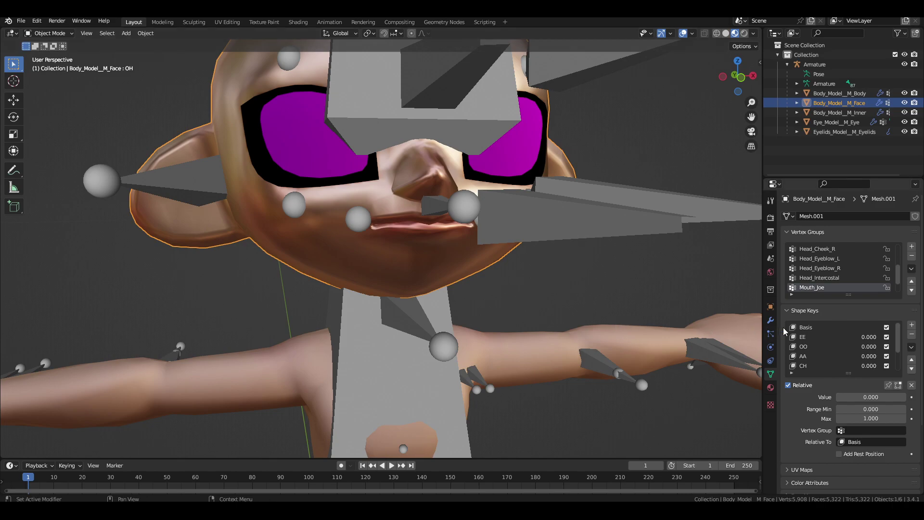
- Select the face mesh and bring up its Armature modifier options
{"action": "left_click", "coordinate": [823, 328]}
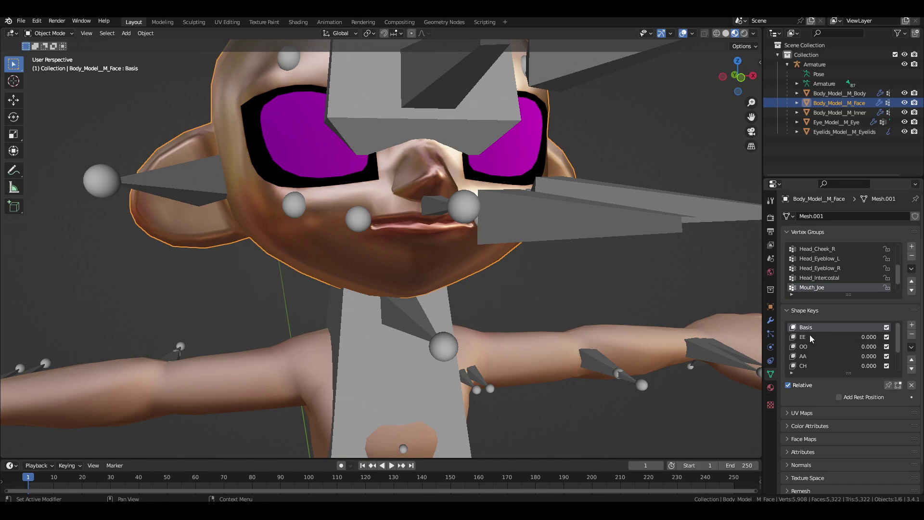
{"action": "left_click", "coordinate": [524, 230]}
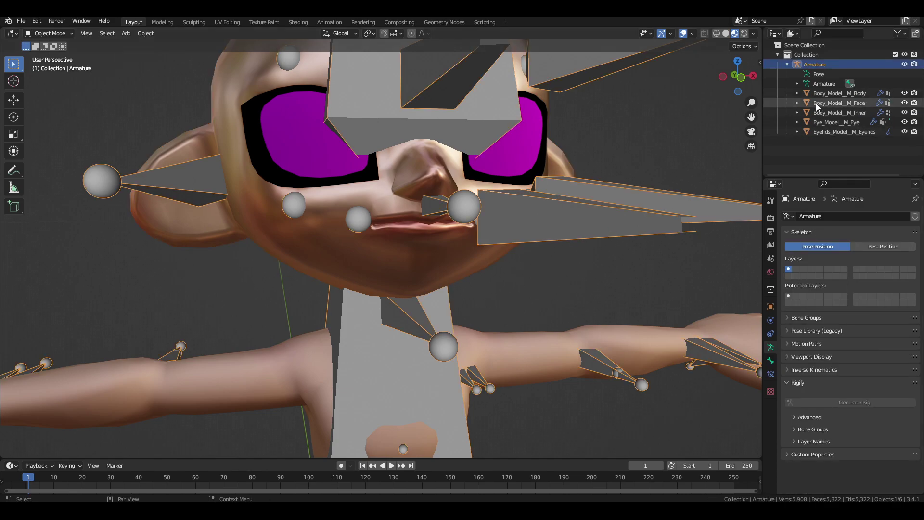
{"action": "scroll", "coordinate": [410, 260], "scroll_direction": "down", "scroll_amount": 2}
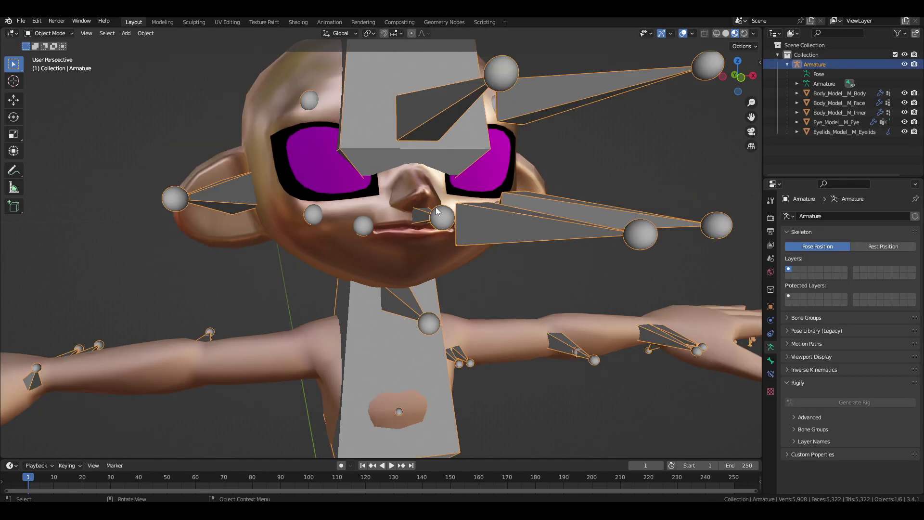
{"action": "scroll", "coordinate": [449, 165], "scroll_direction": "up", "scroll_amount": 2}
{"action": "left_click", "coordinate": [829, 103]}
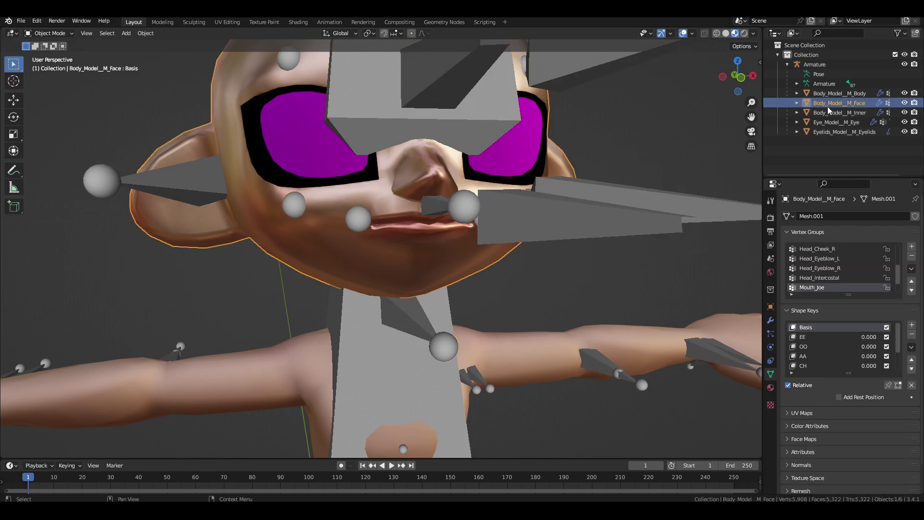
{"action": "left_click", "coordinate": [770, 320]}
{"action": "left_click", "coordinate": [857, 259]}
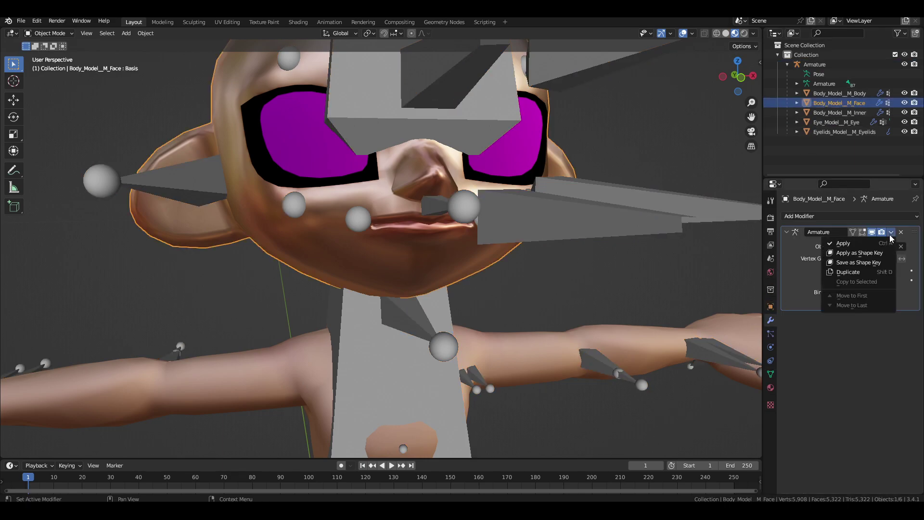
- Rename the face mesh's Armature shape key to Sil
{"action": "left_click", "coordinate": [770, 374]}
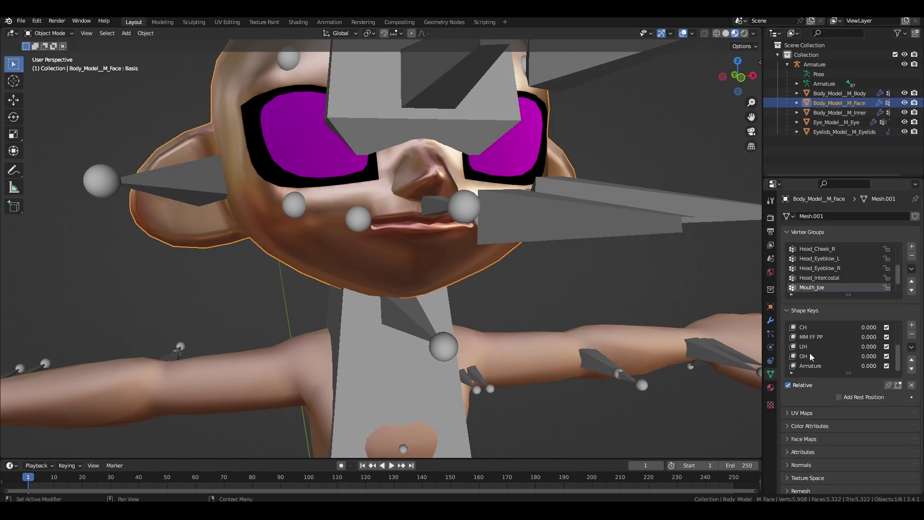
{"action": "double_click", "coordinate": [811, 365]}
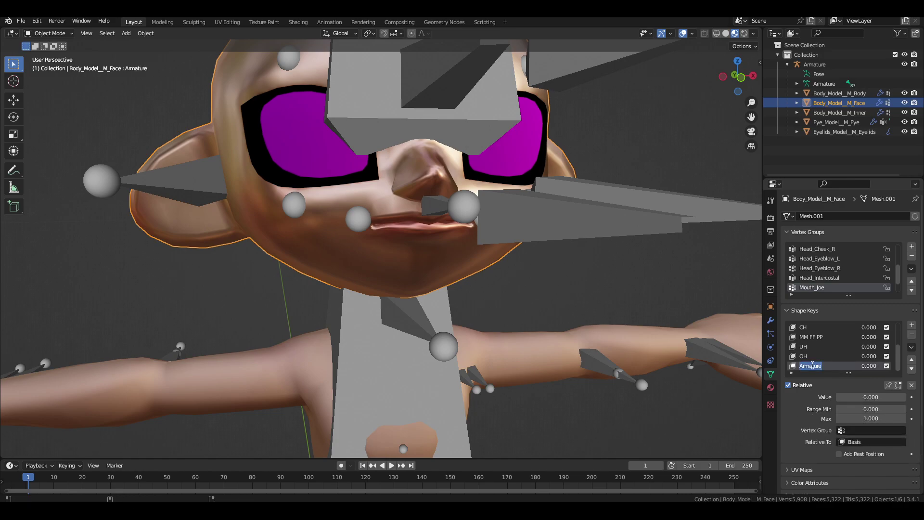
{"action": "type", "text": "Sil"}
{"action": "key", "text": "Return"}
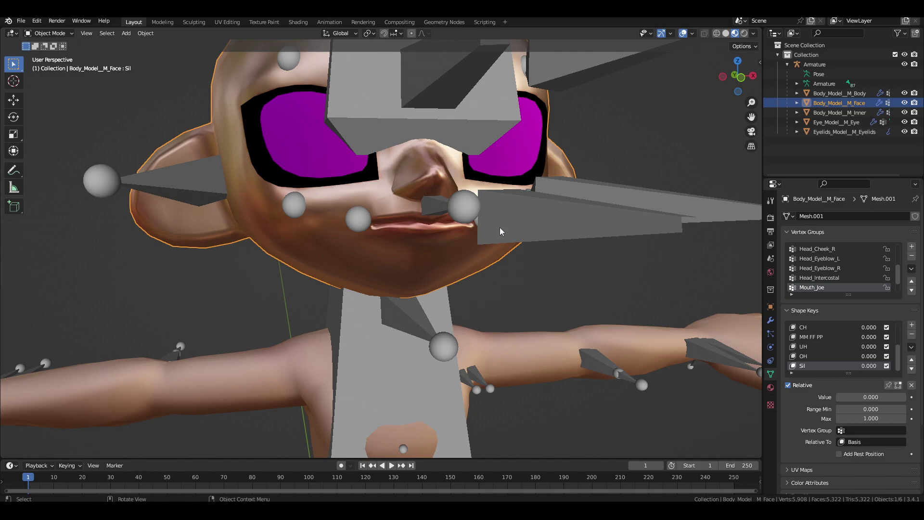
- Export the model from Blender as Viseme Example
{"action": "scroll", "coordinate": [500, 227], "scroll_direction": "down", "scroll_amount": 4}
{"action": "middle_click_drag", "start_coordinate": [499, 227], "coordinate": [509, 232]}
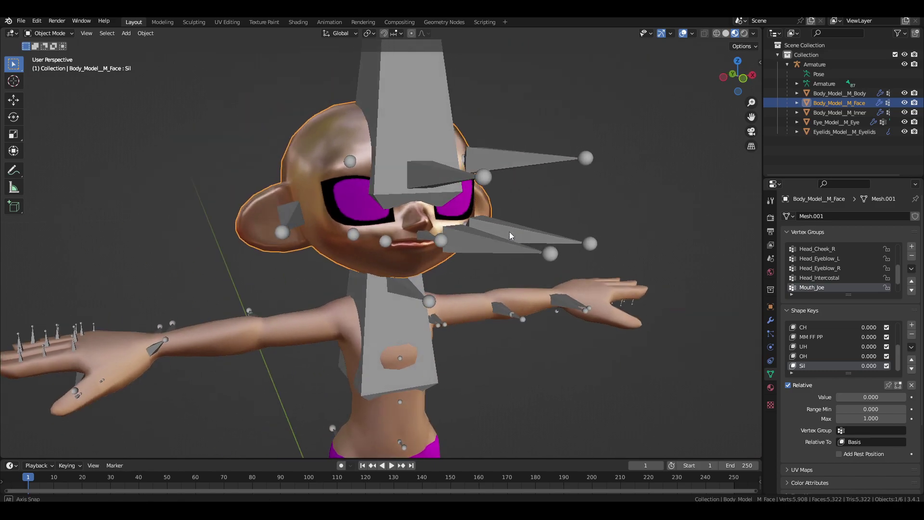
{"action": "scroll", "coordinate": [458, 230], "scroll_direction": "down", "scroll_amount": 6}
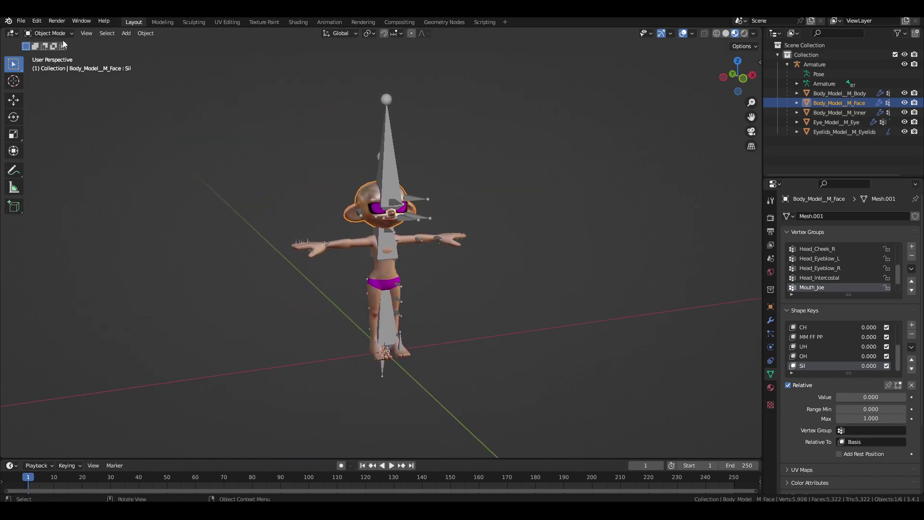
{"action": "left_click", "coordinate": [76, 62]}
{"action": "left_click", "coordinate": [21, 21]}
{"action": "mouse_move", "coordinate": [50, 160]}
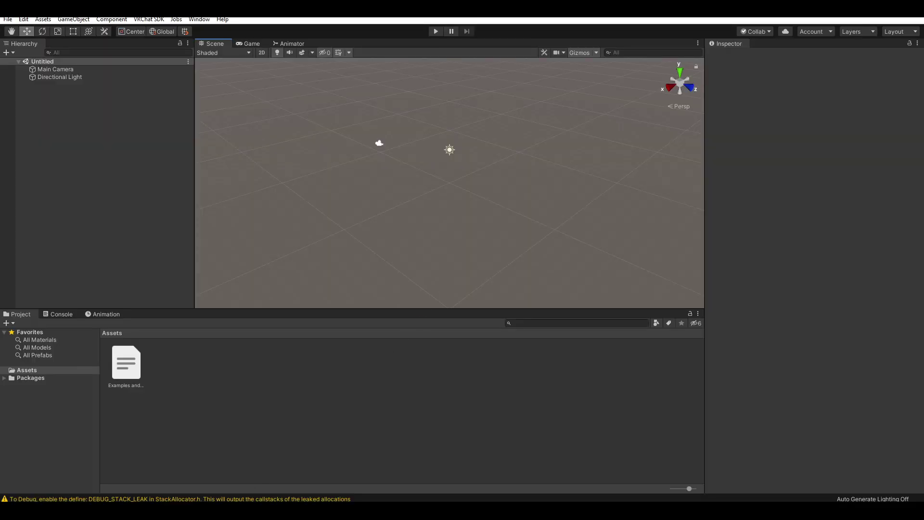
- Drag the exported Viseme Example file from D:\Blender into Unity's Assets
{"action": "key", "text": "alt+Tab"}
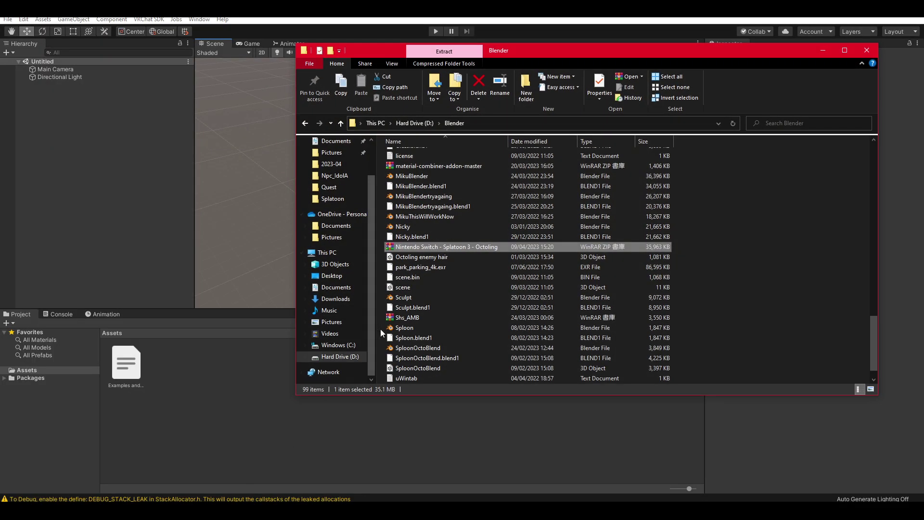
{"action": "scroll", "coordinate": [441, 273], "scroll_direction": "down", "scroll_amount": 1}
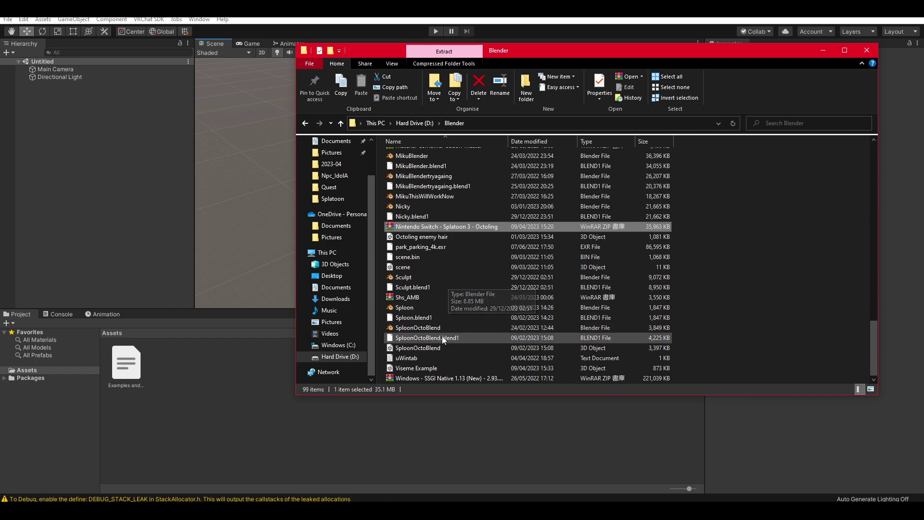
{"action": "left_click_drag", "start_coordinate": [415, 368], "coordinate": [199, 383]}
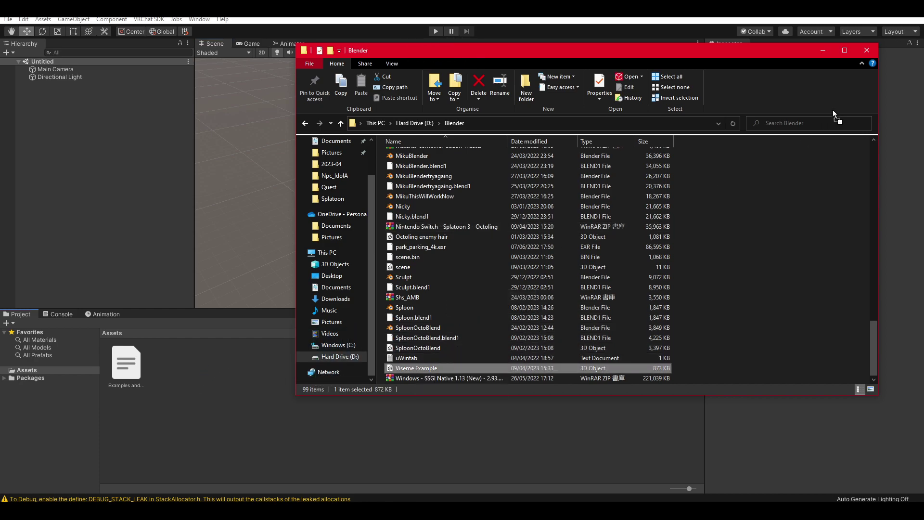
- Place Viseme Example in the scene and set its position to 0, 0, 0
{"action": "left_click", "coordinate": [825, 50]}
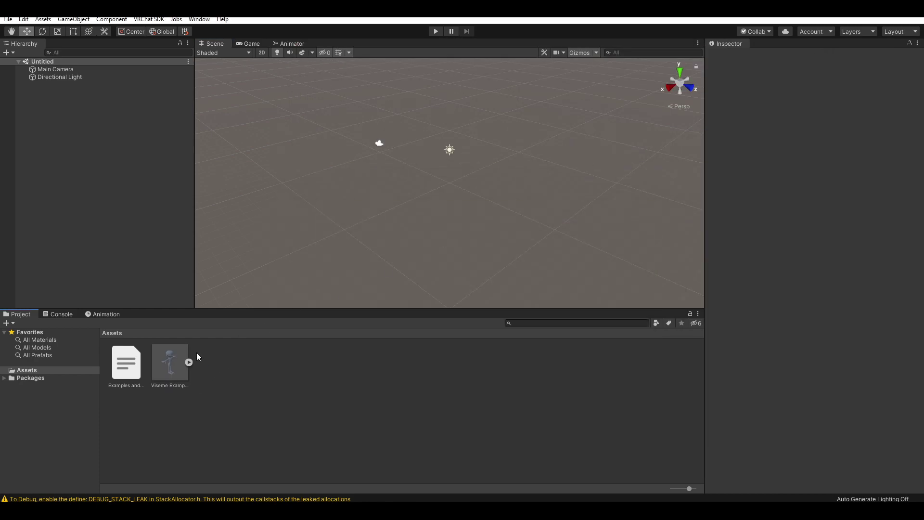
{"action": "left_click_drag", "start_coordinate": [209, 317], "coordinate": [415, 231]}
{"action": "left_click_drag", "start_coordinate": [565, 206], "coordinate": [564, 206]}
{"action": "left_click", "coordinate": [817, 103]}
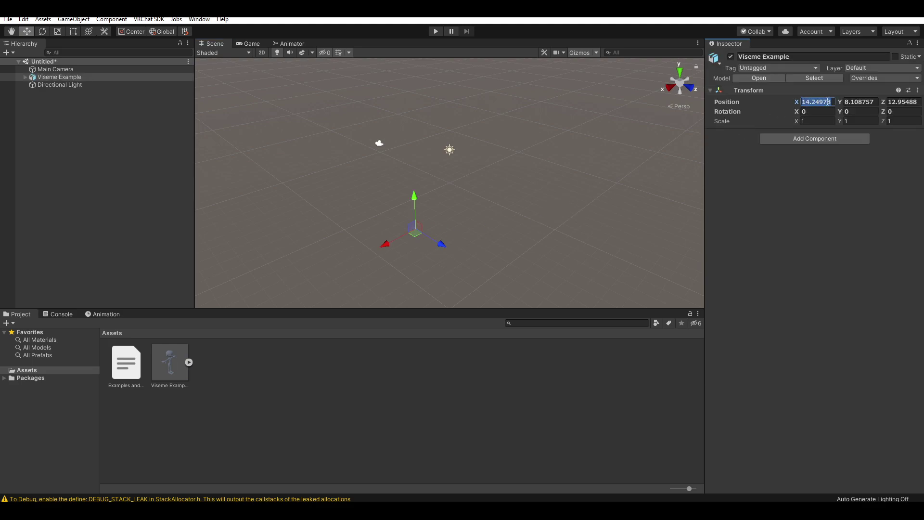
{"action": "type", "text": "0"}
{"action": "key", "text": "Tab"}
{"action": "type", "text": "0"}
- Scale the model to 37 on X, Y and Z and enlarge the Scene view
{"action": "key", "text": "Tab"}
{"action": "type", "text": "0"}
{"action": "left_click", "coordinate": [818, 121]}
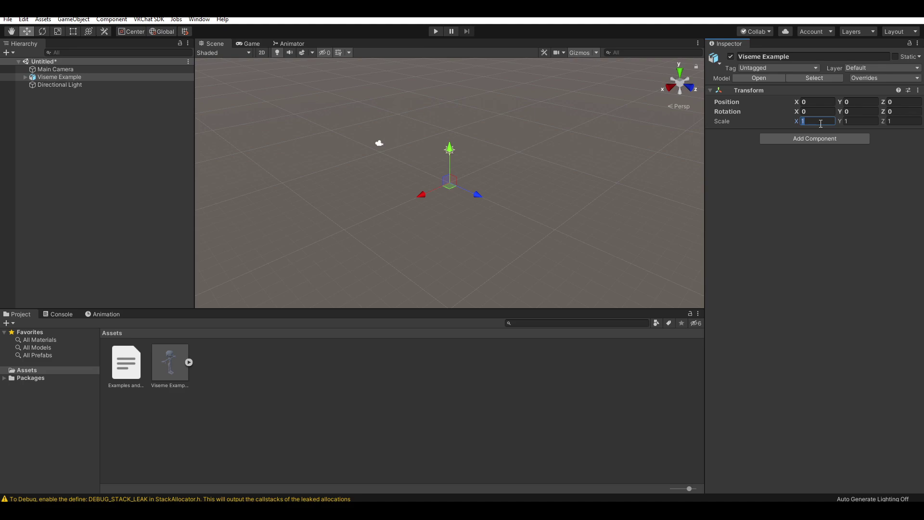
{"action": "type", "text": "37"}
{"action": "key", "text": "Tab"}
{"action": "type", "text": "37"}
{"action": "key", "text": "Tab"}
{"action": "type", "text": "37"}
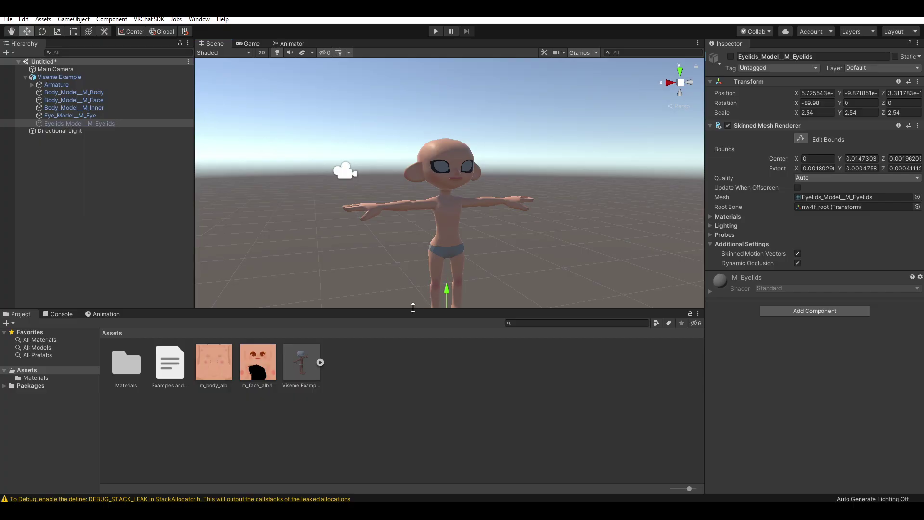
{"action": "left_click_drag", "start_coordinate": [412, 307], "coordinate": [450, 354]}
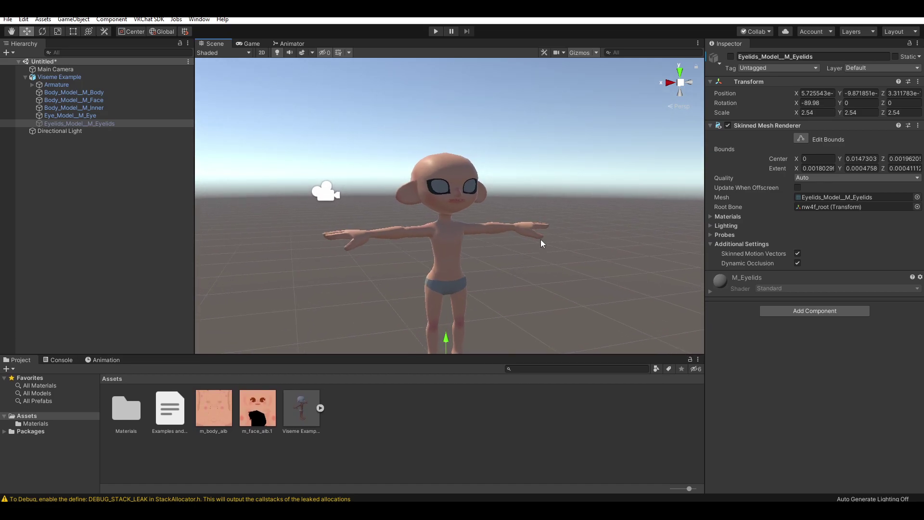
{"action": "middle_click_drag", "start_coordinate": [535, 241], "coordinate": [538, 226]}
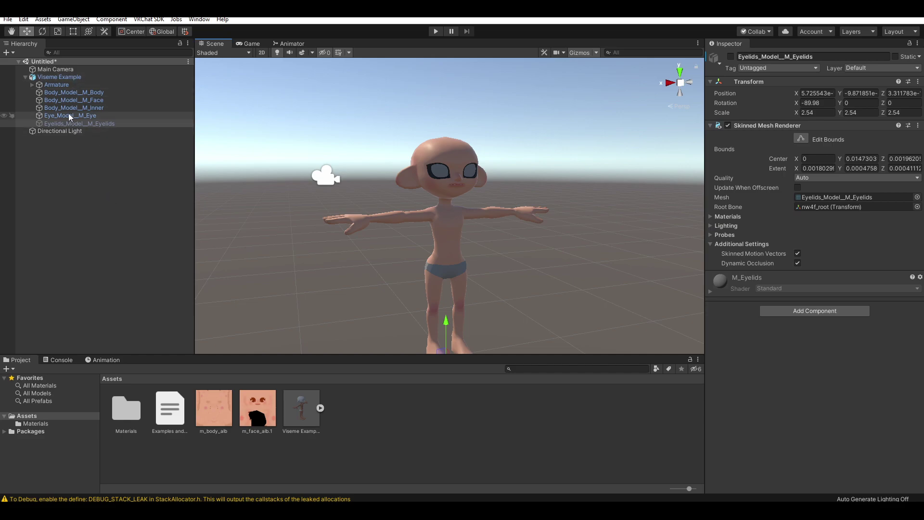
- Add a VRC Avatar Descriptor component to the Viseme Example root object
{"action": "left_click", "coordinate": [78, 77]}
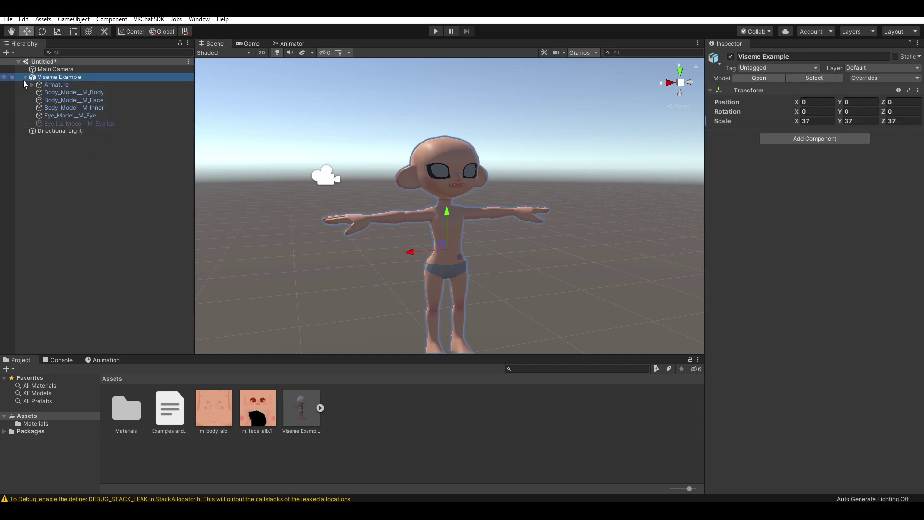
{"action": "left_click", "coordinate": [796, 137]}
{"action": "type", "text": "avatar"}
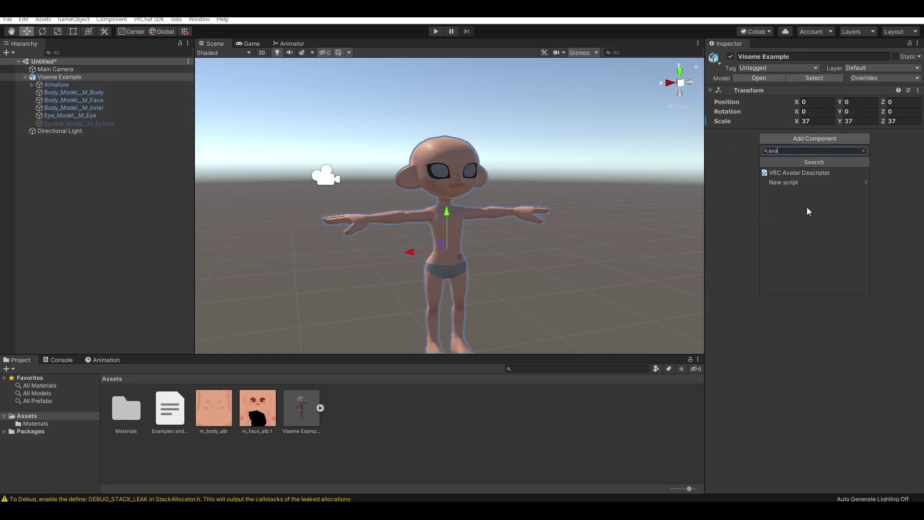
{"action": "left_click", "coordinate": [813, 173]}
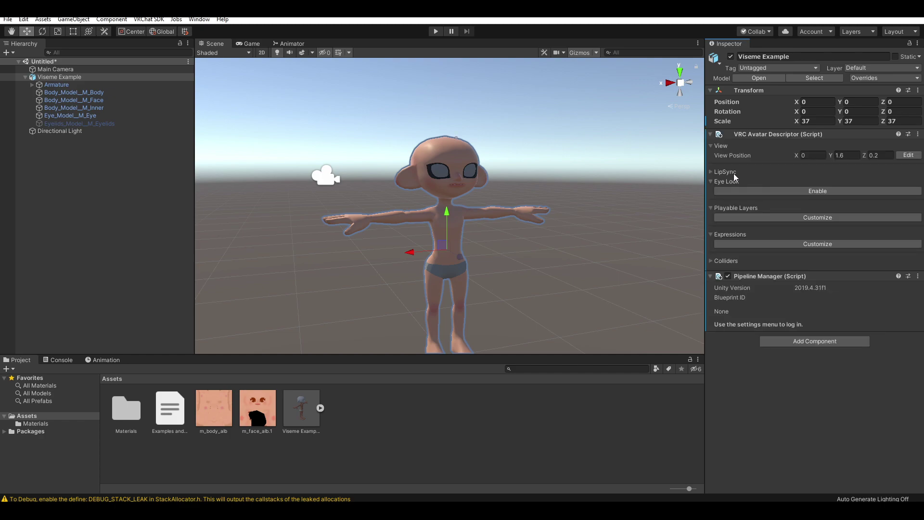
- Set LipSync mode to Viseme Blend Shape with Body_Model__M_Face as the face mesh
{"action": "left_click", "coordinate": [712, 172]}
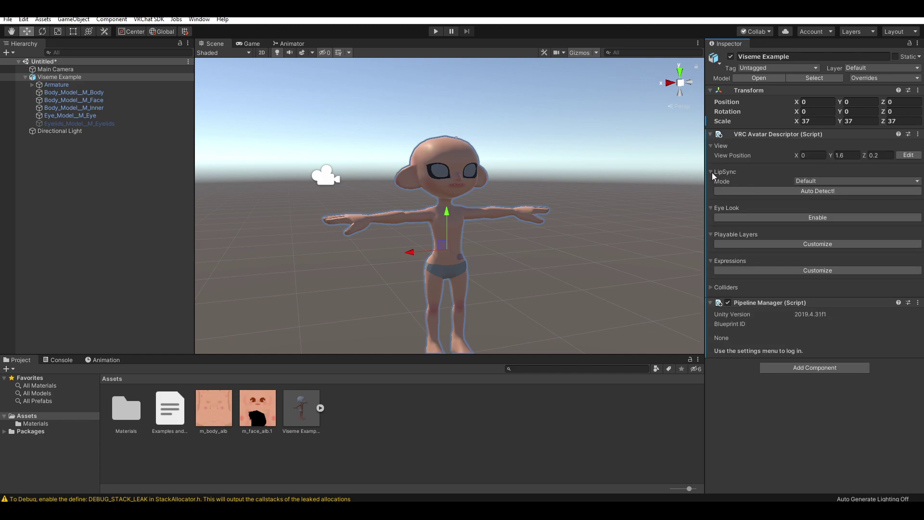
{"action": "left_click", "coordinate": [810, 180]}
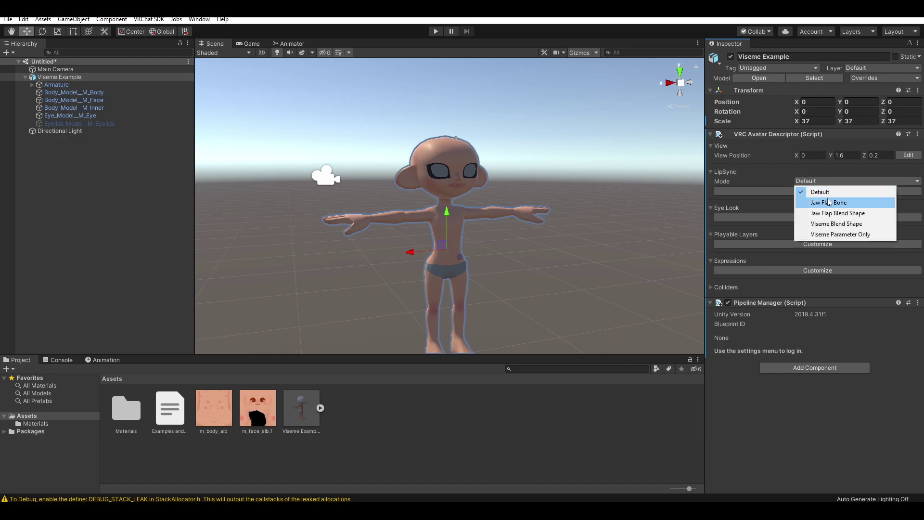
{"action": "left_click", "coordinate": [838, 224]}
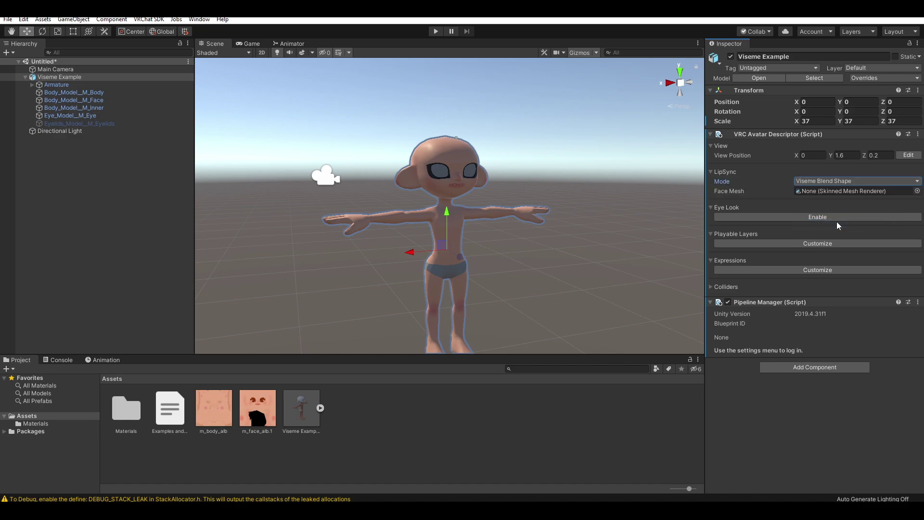
{"action": "left_click", "coordinate": [917, 191]}
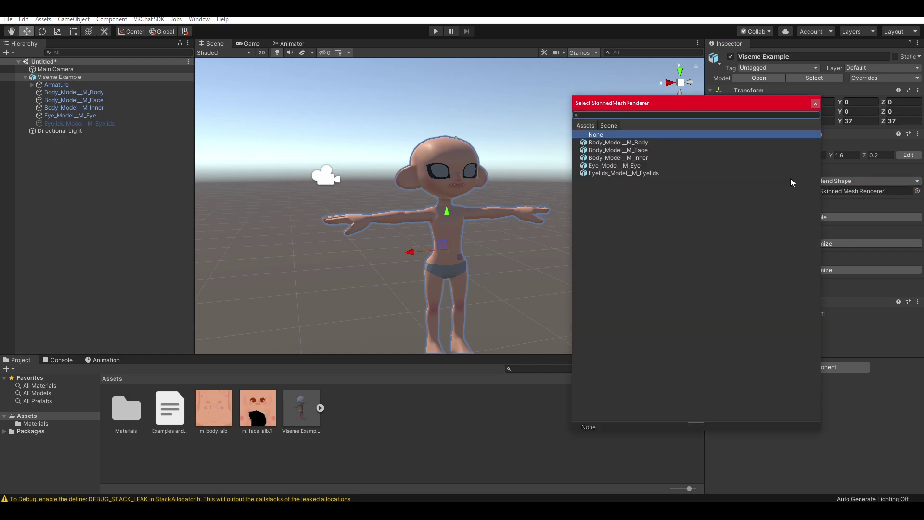
{"action": "left_click", "coordinate": [646, 150]}
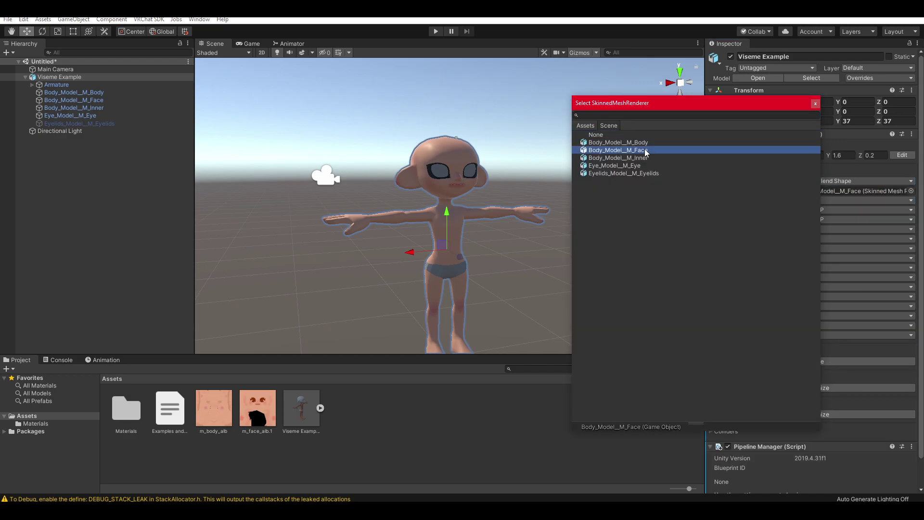
{"action": "left_click", "coordinate": [815, 103]}
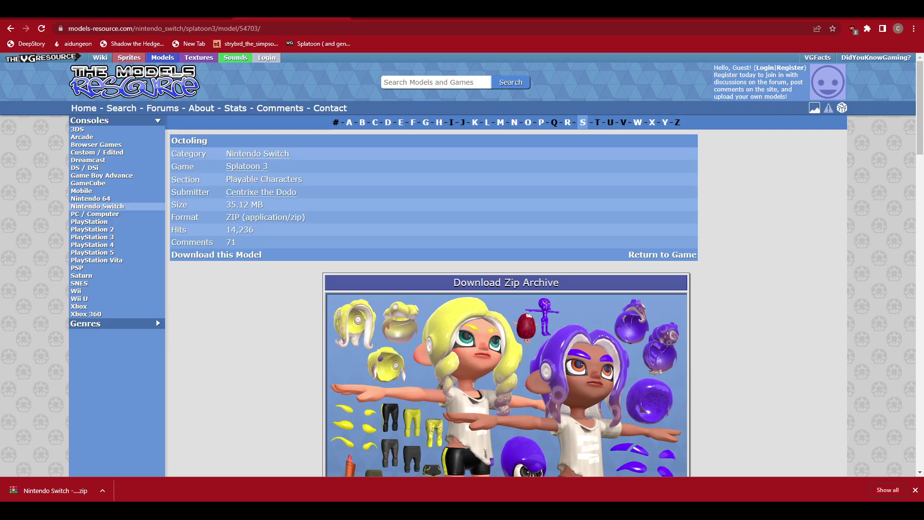
- Open the Oculus Lipsync Viseme Reference page in a new Chrome tab
{"action": "key", "text": "ctrl+t"}
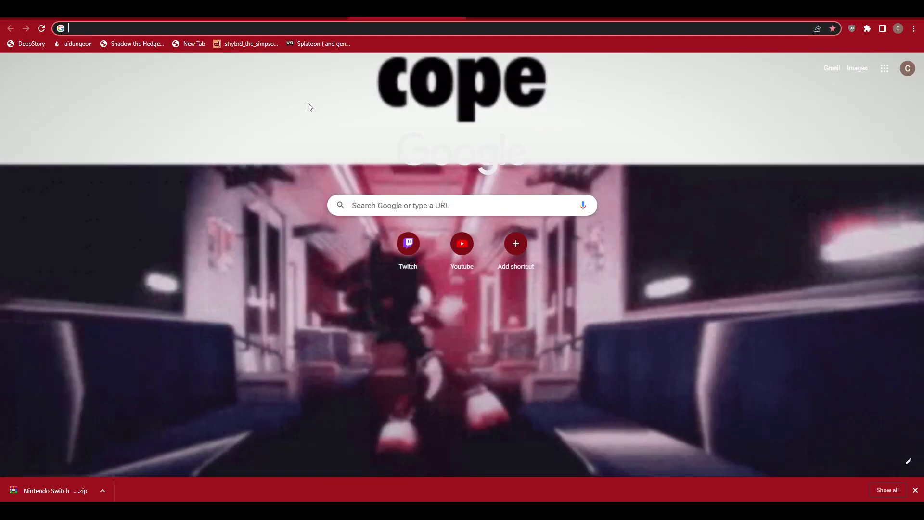
{"action": "type", "text": "oculu"}
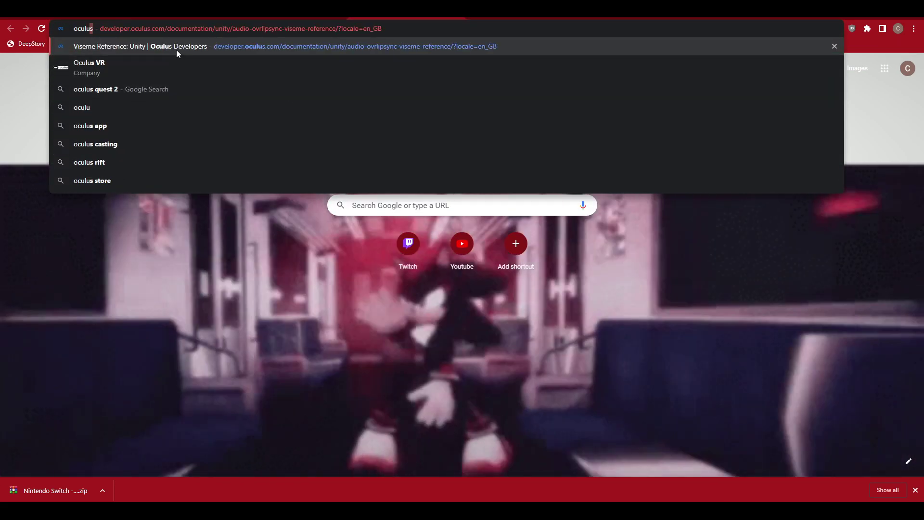
{"action": "left_click", "coordinate": [176, 50]}
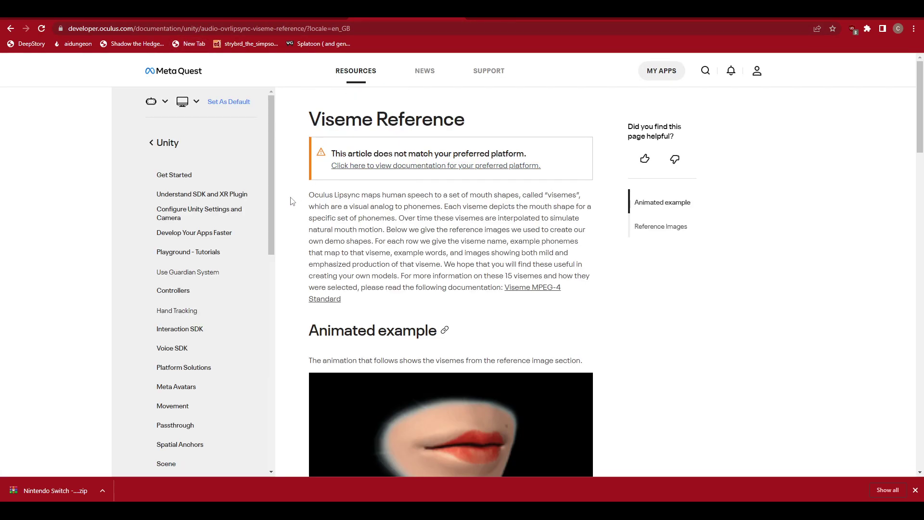
- Scroll to the viseme Reference Images table and dismiss the downloads bar
{"action": "scroll", "coordinate": [290, 203], "scroll_direction": "down", "scroll_amount": 5}
{"action": "scroll", "coordinate": [290, 201], "scroll_direction": "down", "scroll_amount": 4}
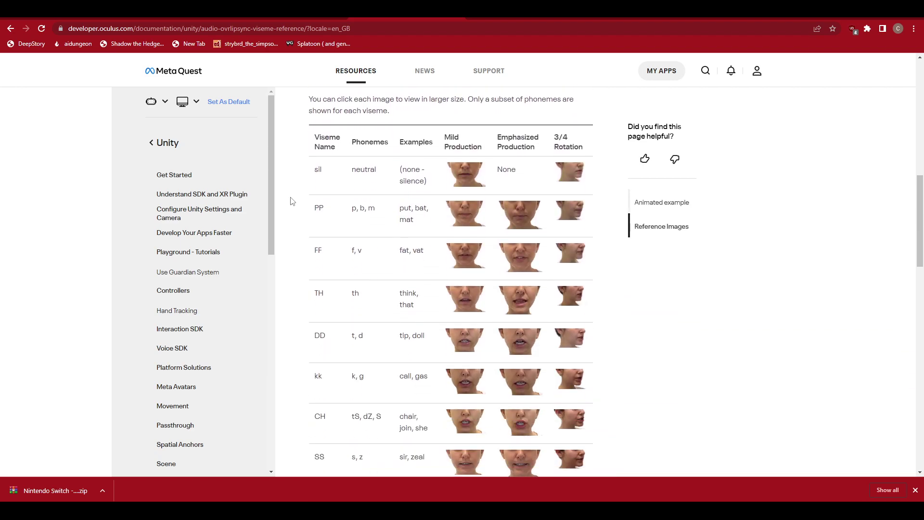
{"action": "left_click_drag", "start_coordinate": [308, 172], "coordinate": [359, 183]}
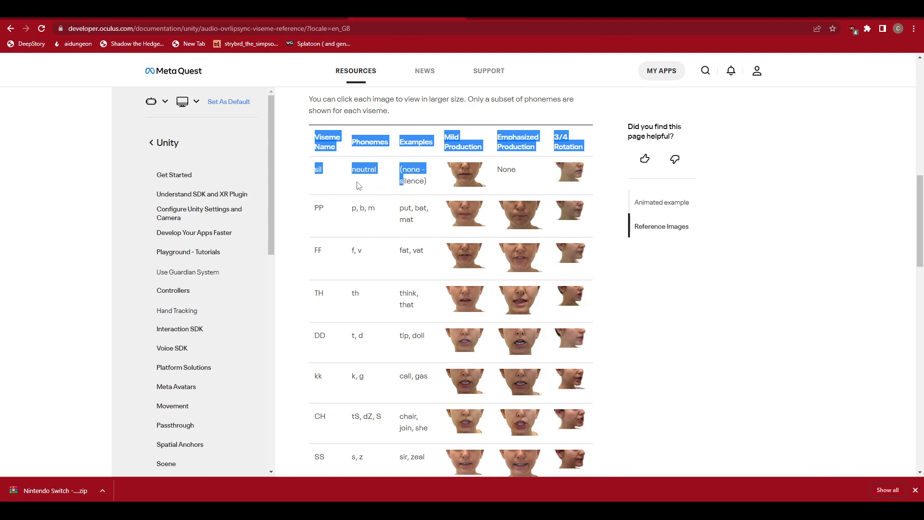
{"action": "left_click", "coordinate": [311, 199]}
{"action": "scroll", "coordinate": [537, 241], "scroll_direction": "down", "scroll_amount": 4}
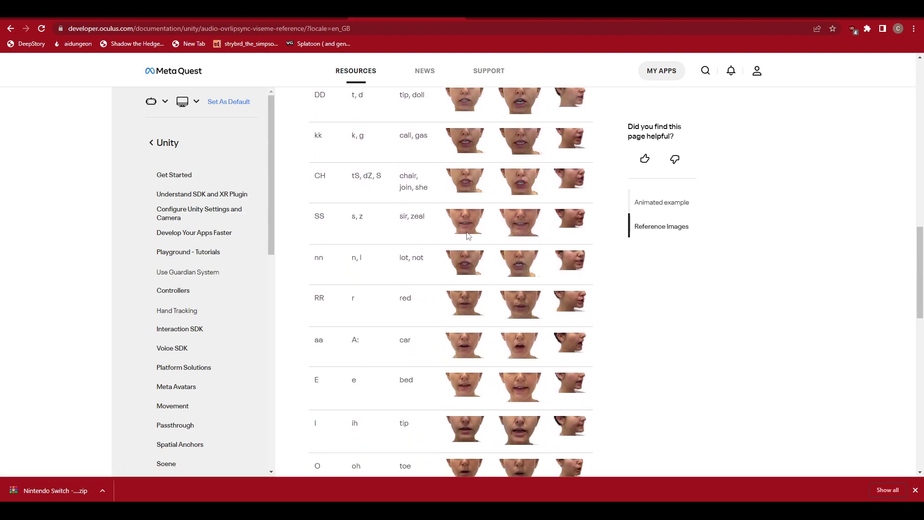
{"action": "scroll", "coordinate": [470, 272], "scroll_direction": "down", "scroll_amount": 3}
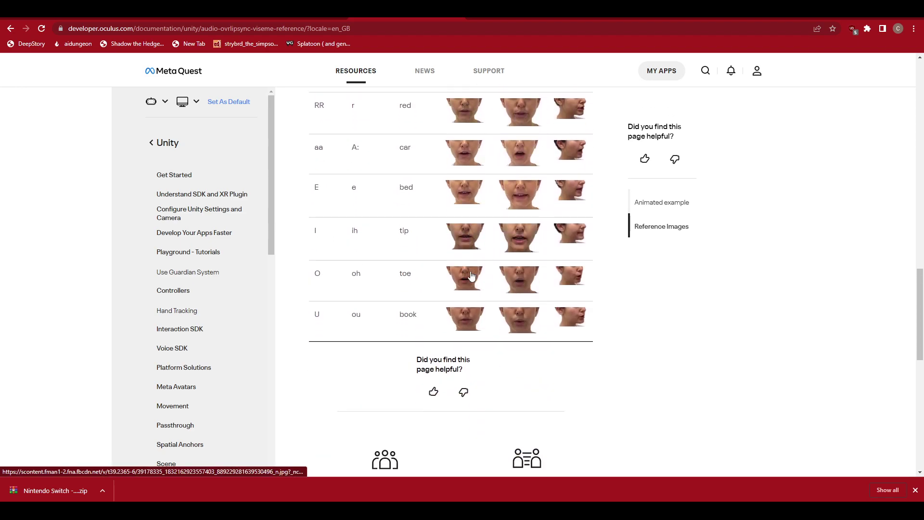
{"action": "scroll", "coordinate": [416, 268], "scroll_direction": "up", "scroll_amount": 4}
{"action": "scroll", "coordinate": [417, 268], "scroll_direction": "up", "scroll_amount": 3}
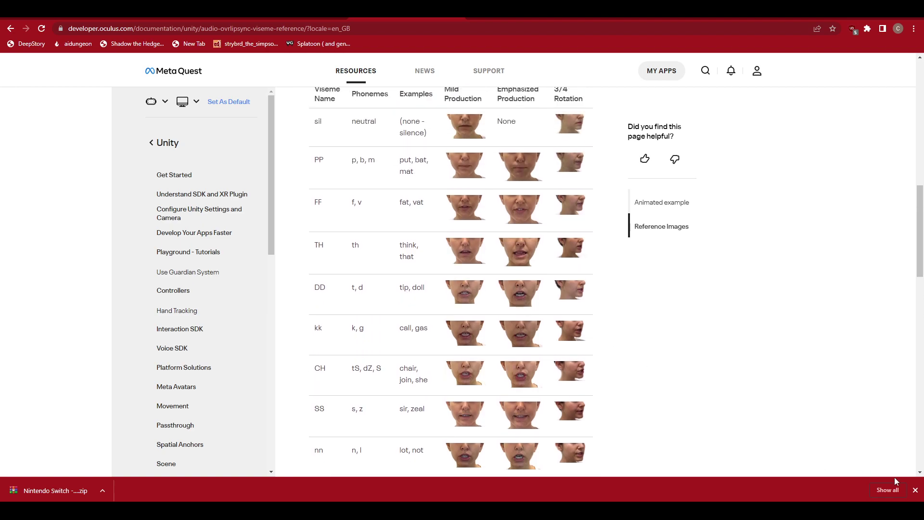
{"action": "left_click", "coordinate": [916, 490]}
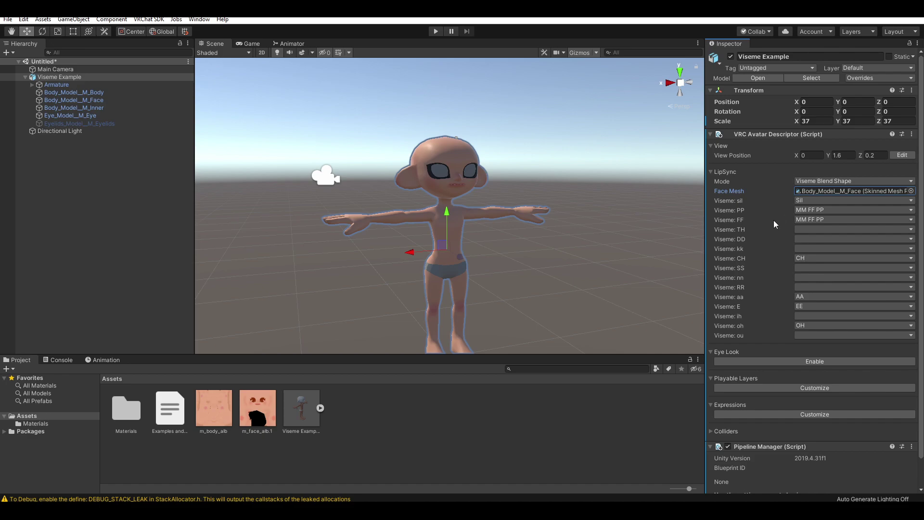
- Map the TH, DD, kk and SS visemes to the CH blend shape
{"action": "left_click", "coordinate": [806, 230]}
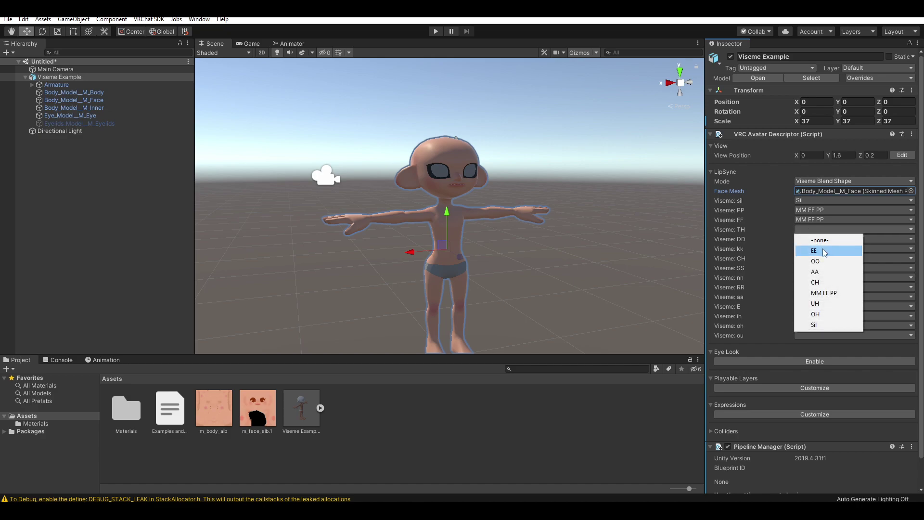
{"action": "left_click", "coordinate": [825, 282]}
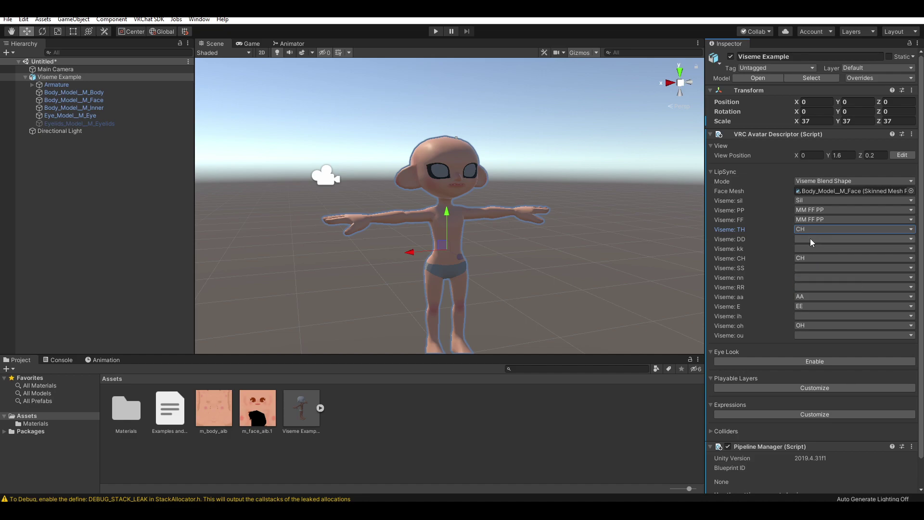
{"action": "left_click", "coordinate": [810, 238]}
{"action": "left_click", "coordinate": [822, 290]}
{"action": "left_click", "coordinate": [809, 247]}
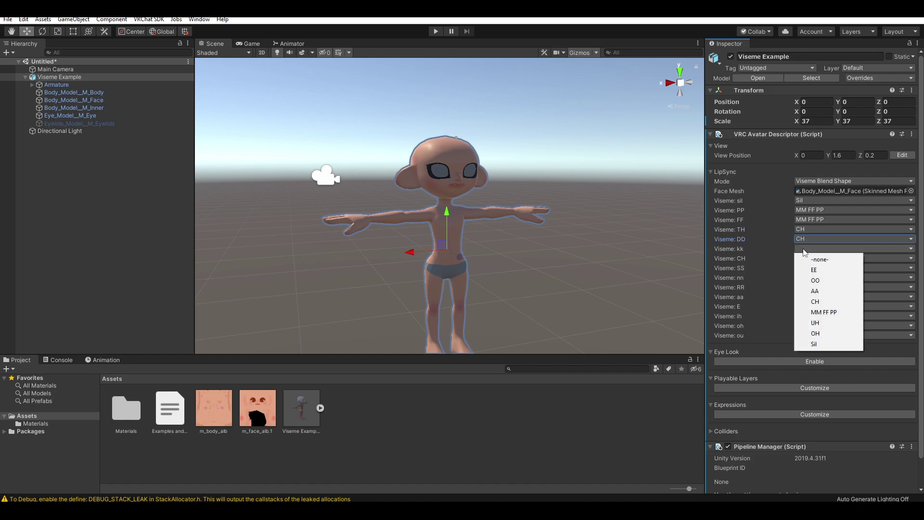
{"action": "left_click", "coordinate": [818, 300]}
{"action": "left_click", "coordinate": [805, 267]}
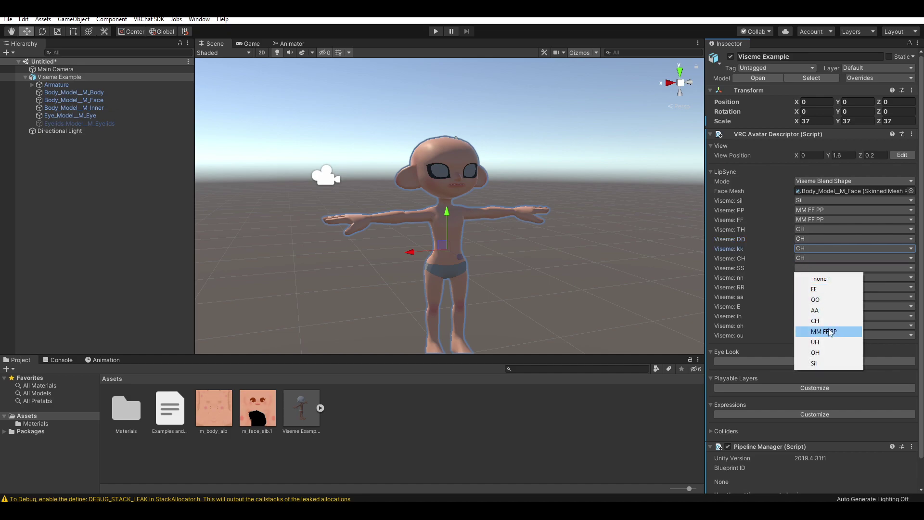
{"action": "left_click", "coordinate": [821, 330]}
- Map nn and ih to EE, RR to OH, E to AA, ou to OO, and confirm the upload
{"action": "left_click", "coordinate": [801, 277]}
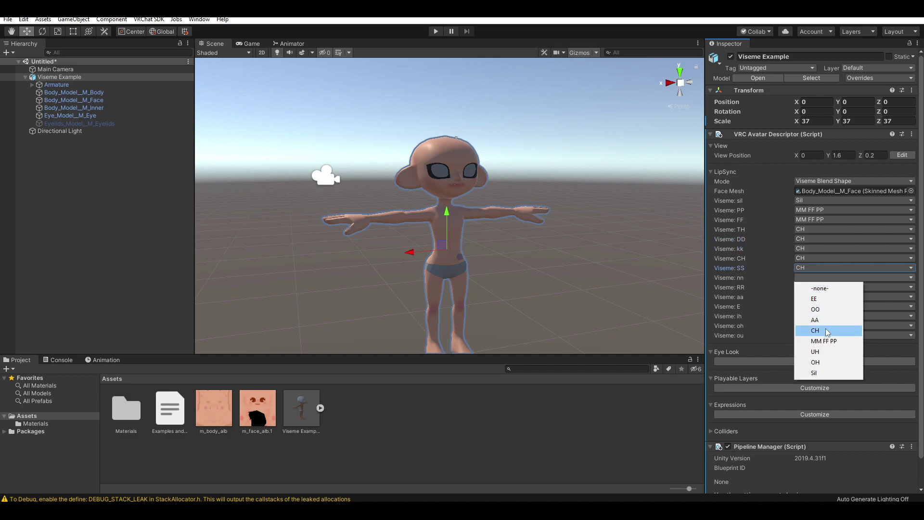
{"action": "left_click", "coordinate": [820, 299]}
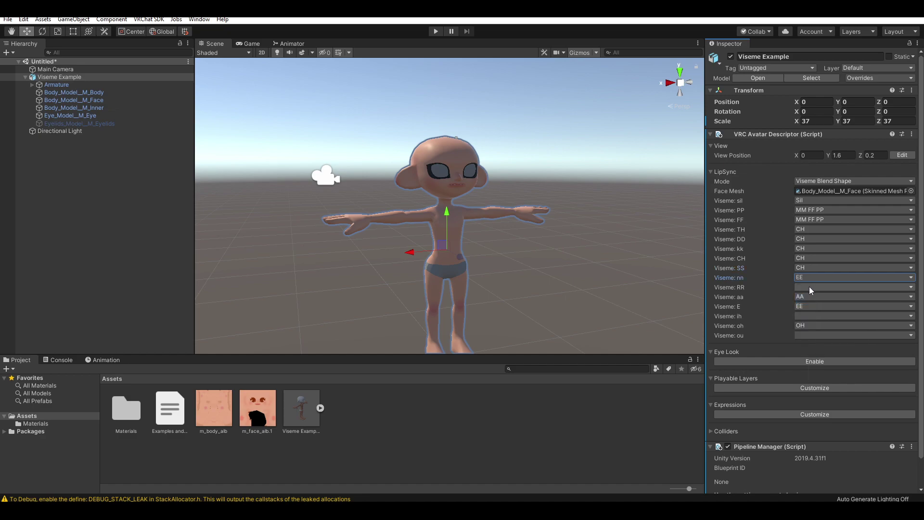
{"action": "left_click", "coordinate": [810, 286]}
{"action": "left_click", "coordinate": [829, 372]}
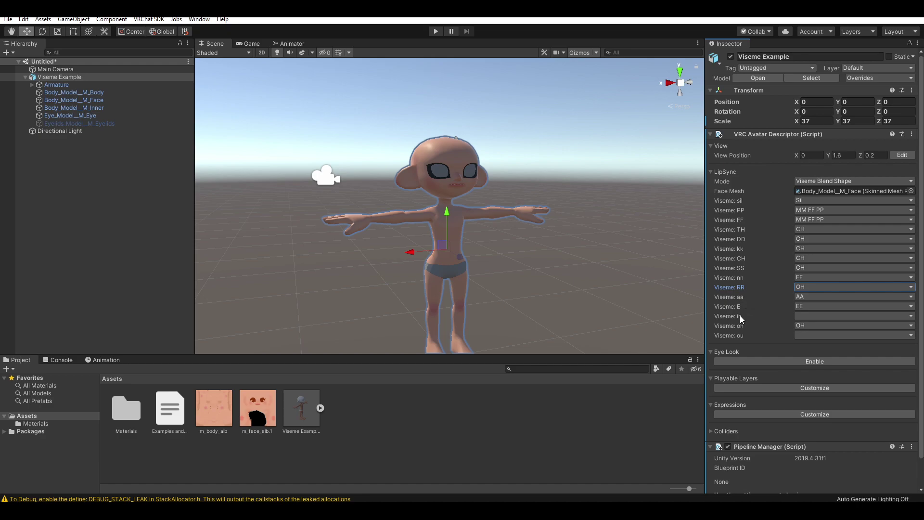
{"action": "left_click", "coordinate": [807, 306]}
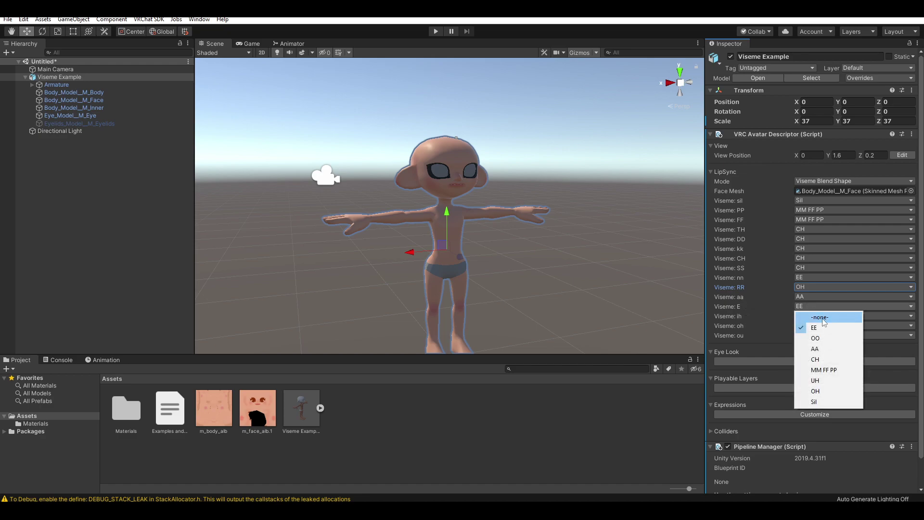
{"action": "left_click", "coordinate": [826, 349]}
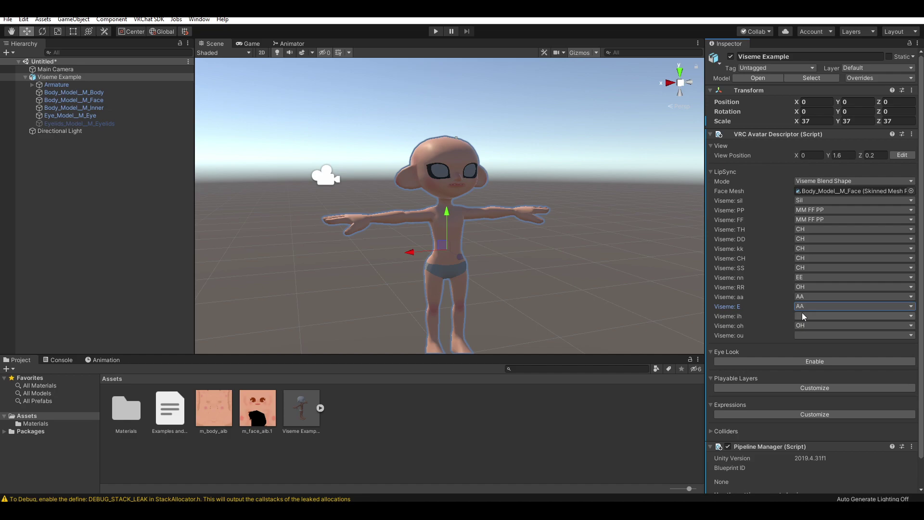
{"action": "left_click", "coordinate": [801, 315]}
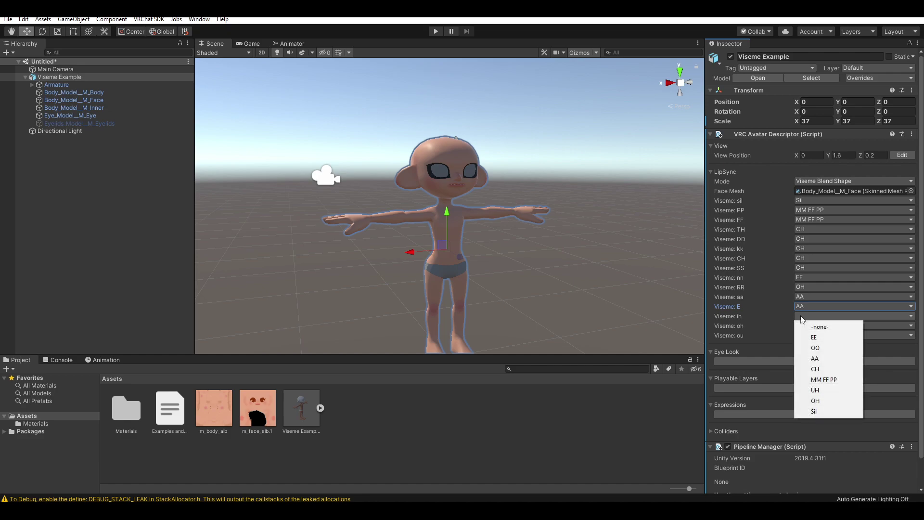
{"action": "left_click", "coordinate": [814, 339]}
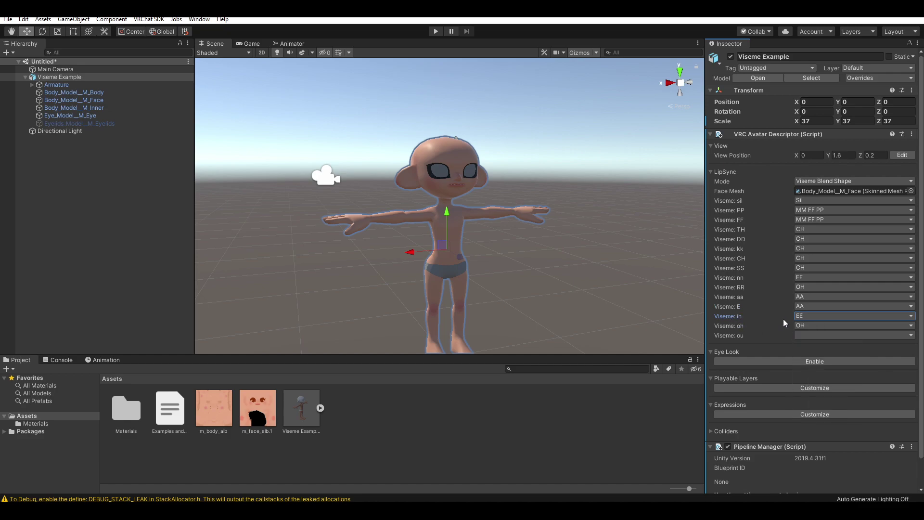
{"action": "left_click", "coordinate": [815, 337]}
{"action": "left_click", "coordinate": [818, 367]}
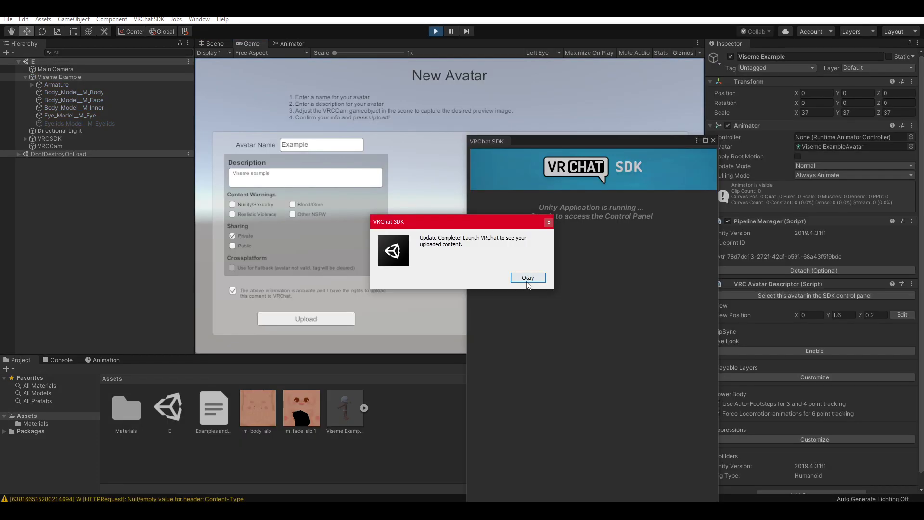
{"action": "left_click", "coordinate": [527, 279]}
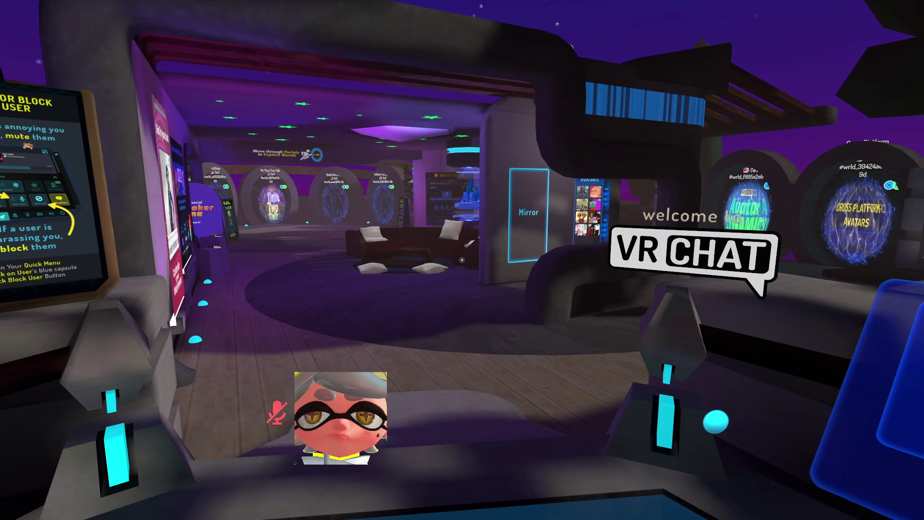
- Switch to the uploaded Example avatar and walk around to view it in the world
{"action": "key", "text": "Escape"}
{"action": "left_click", "coordinate": [378, 438]}
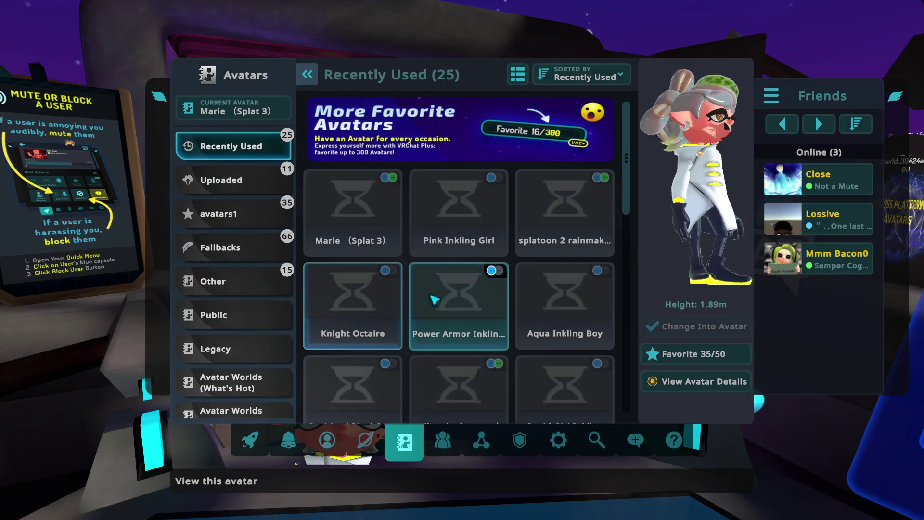
{"action": "left_click", "coordinate": [246, 186]}
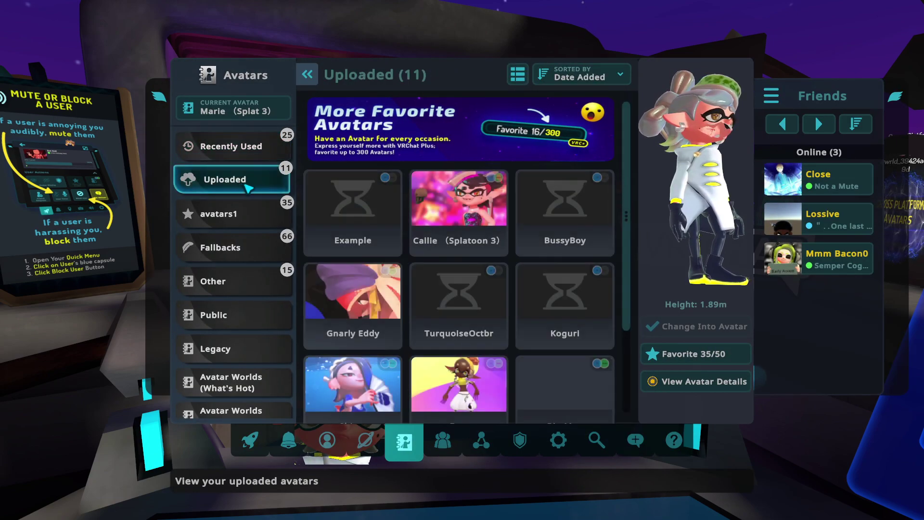
{"action": "left_click", "coordinate": [353, 212]}
{"action": "left_click", "coordinate": [704, 326]}
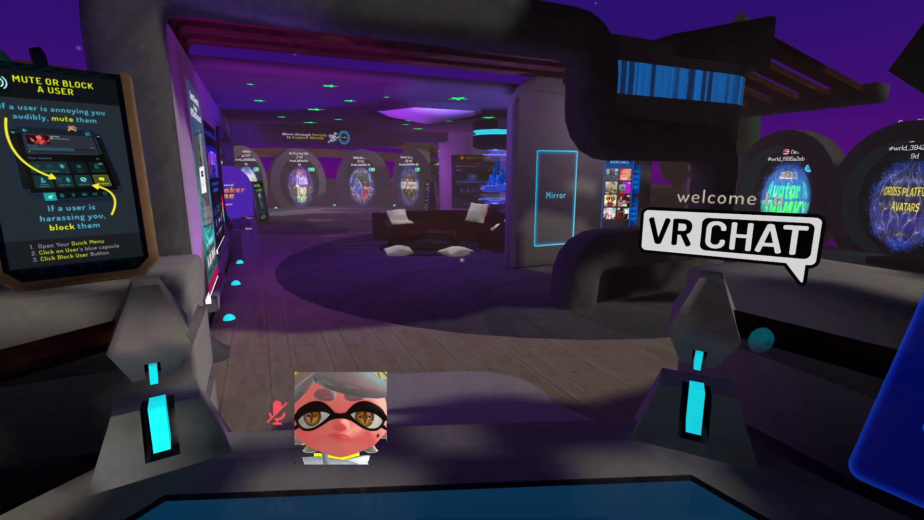
{"action": "key", "text": "w"}
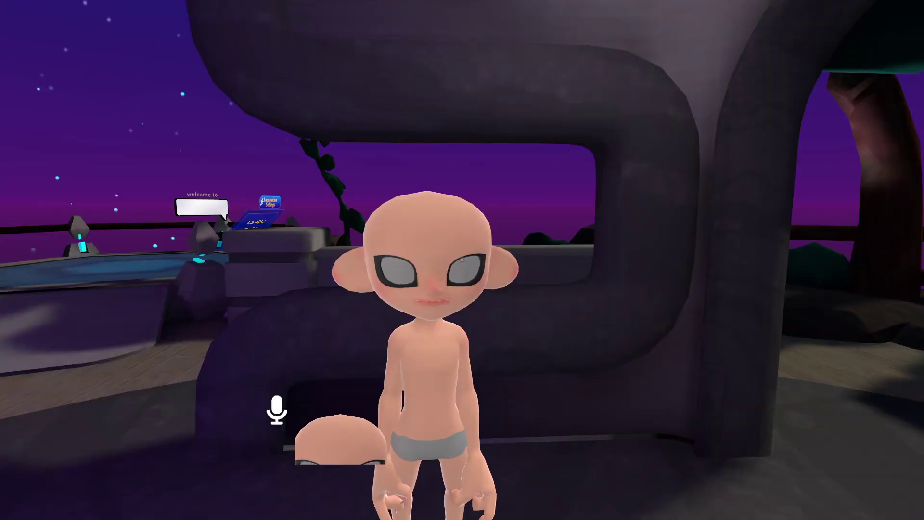
{"action": "key", "text": "s"}
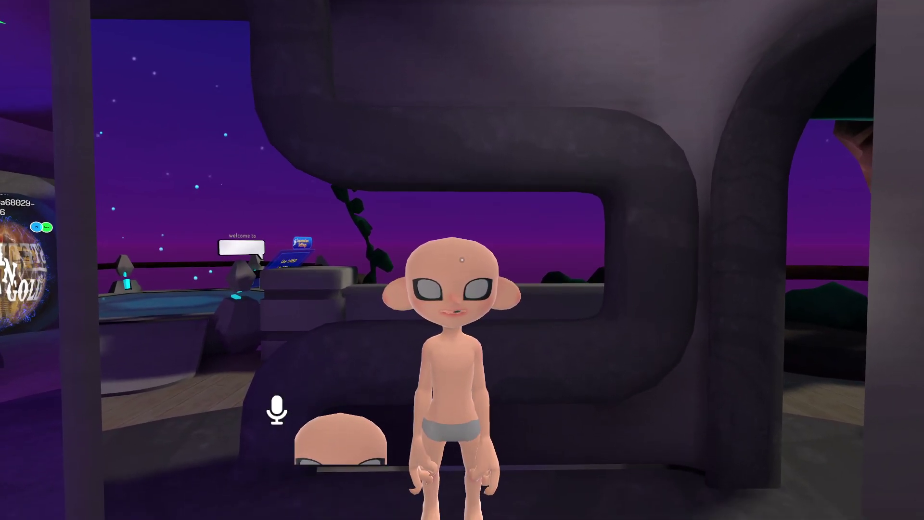